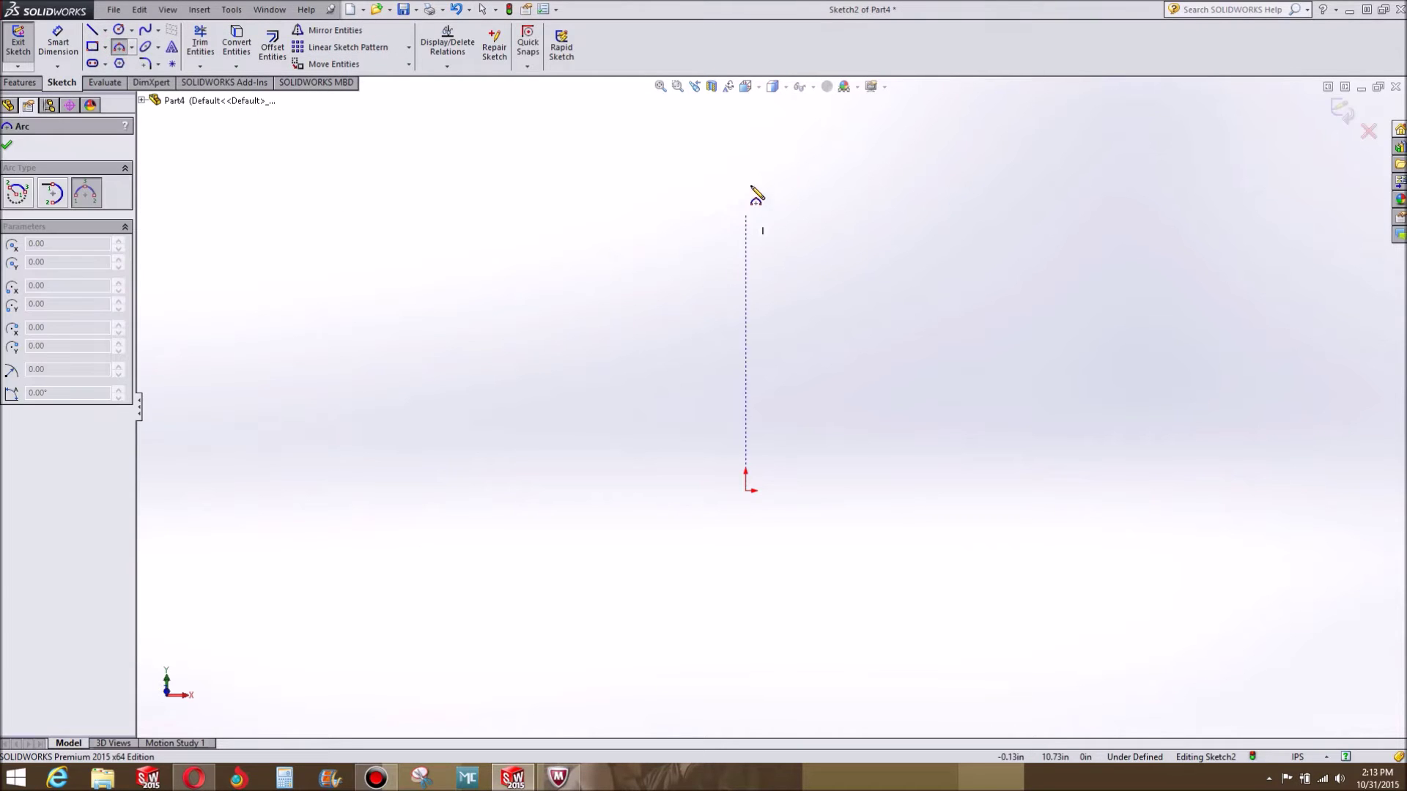
Sketch a 90° three-point arc of about 1.08 in radius above the origin and continue downward with a shallow arc of about 25.6 in radius.
{"action": "left_click", "coordinate": [744, 169]}
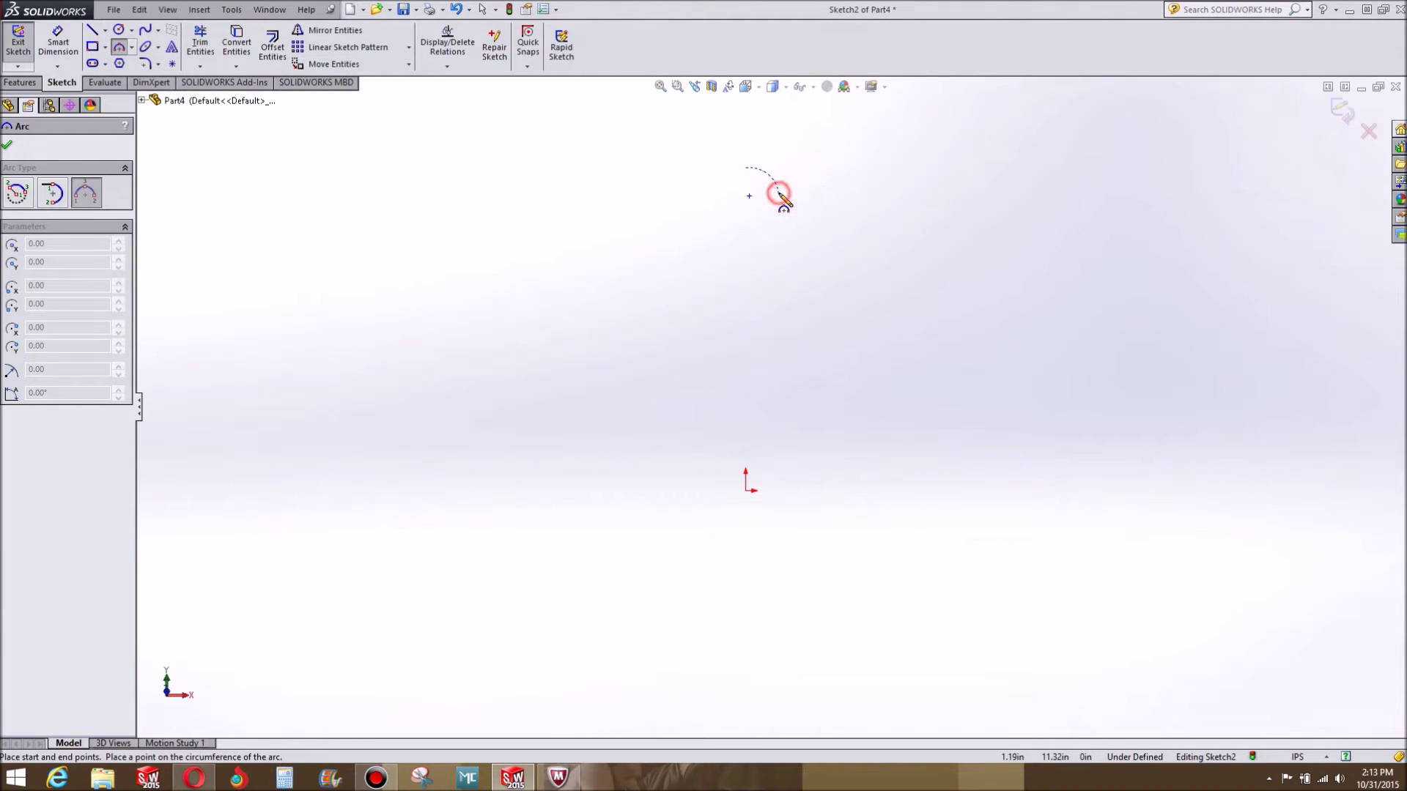
{"action": "left_click", "coordinate": [767, 175]}
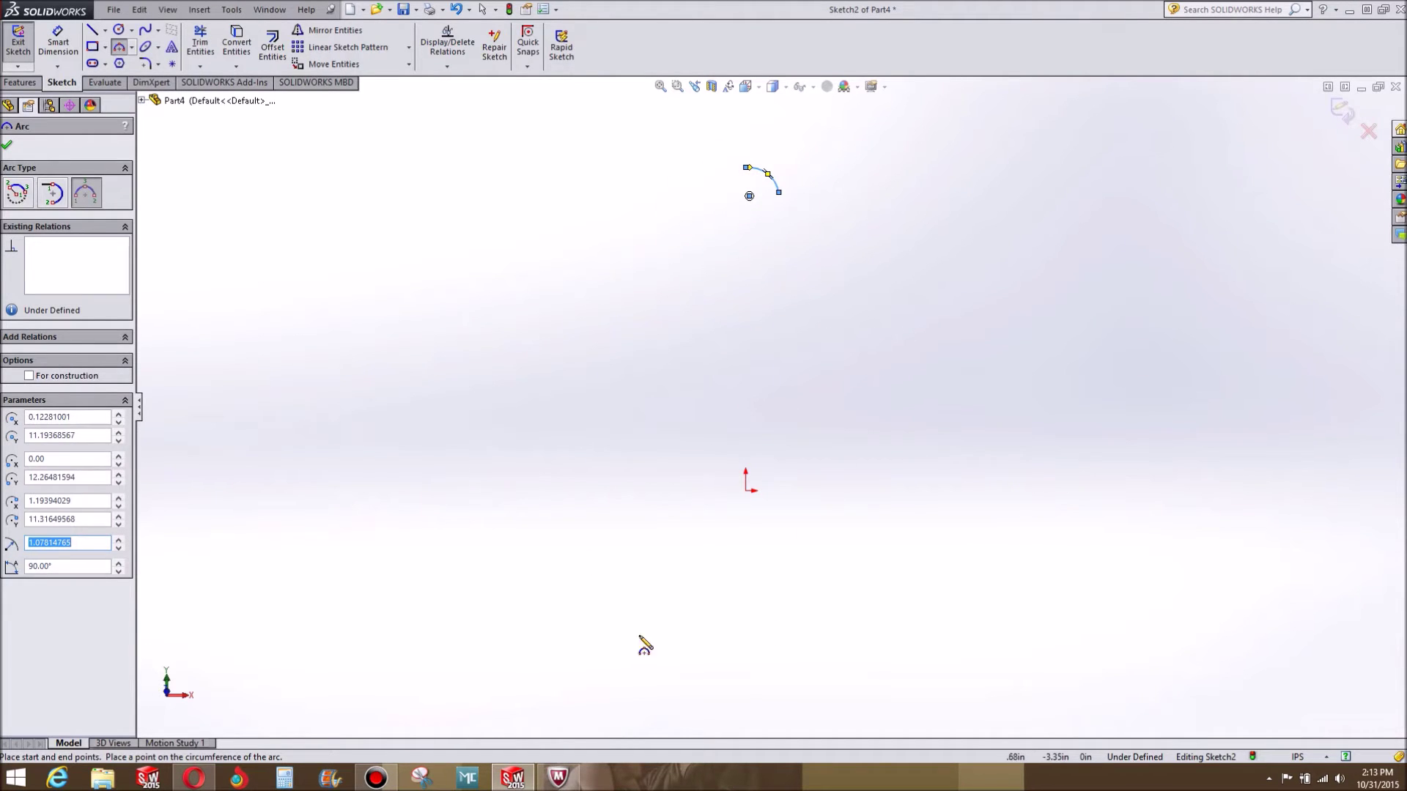
{"action": "left_click", "coordinate": [779, 193]}
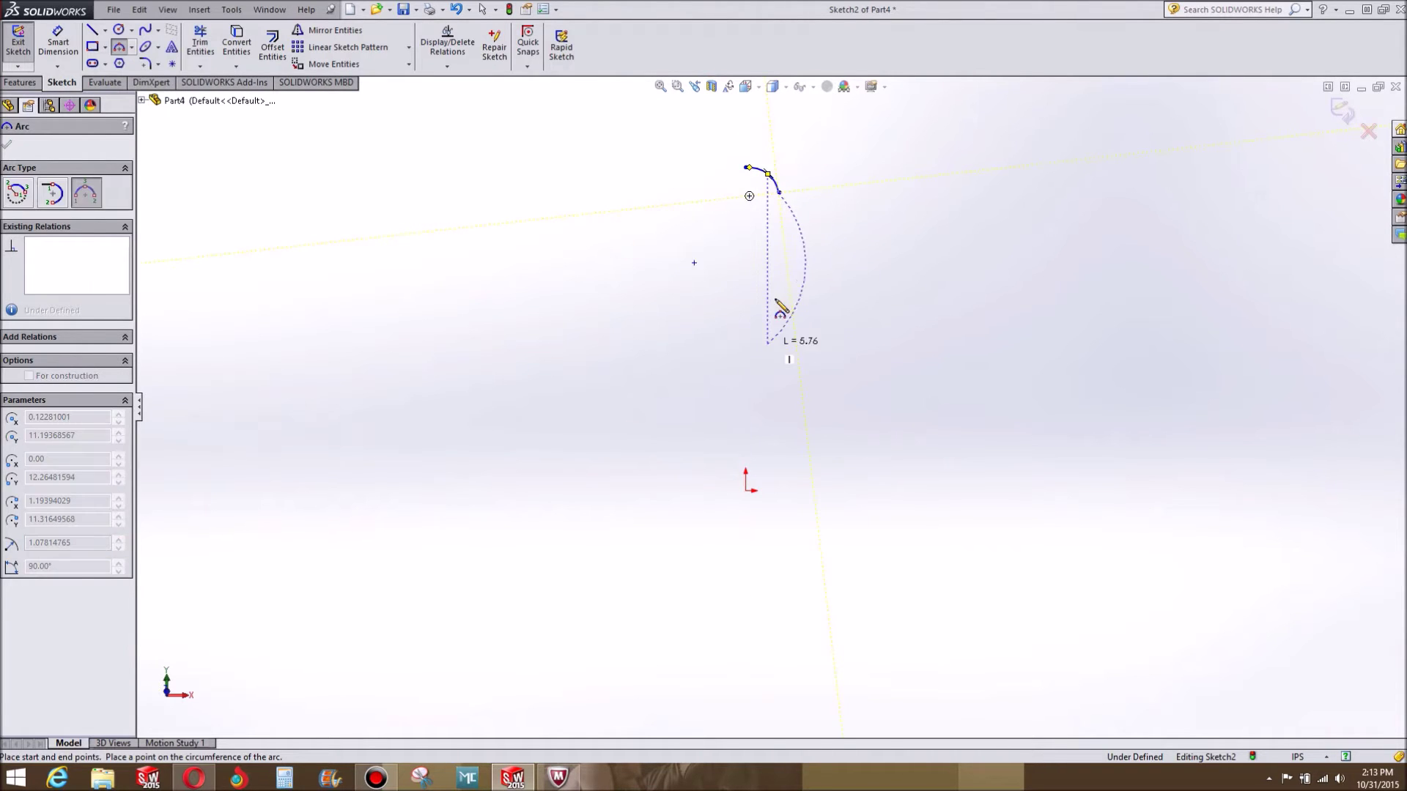
{"action": "left_click", "coordinate": [768, 341]}
{"action": "left_click", "coordinate": [769, 263]}
Add a 90° three-point arc of about 1.22 in radius from the lower end of the long arc to form the valley.
{"action": "left_click", "coordinate": [768, 343]}
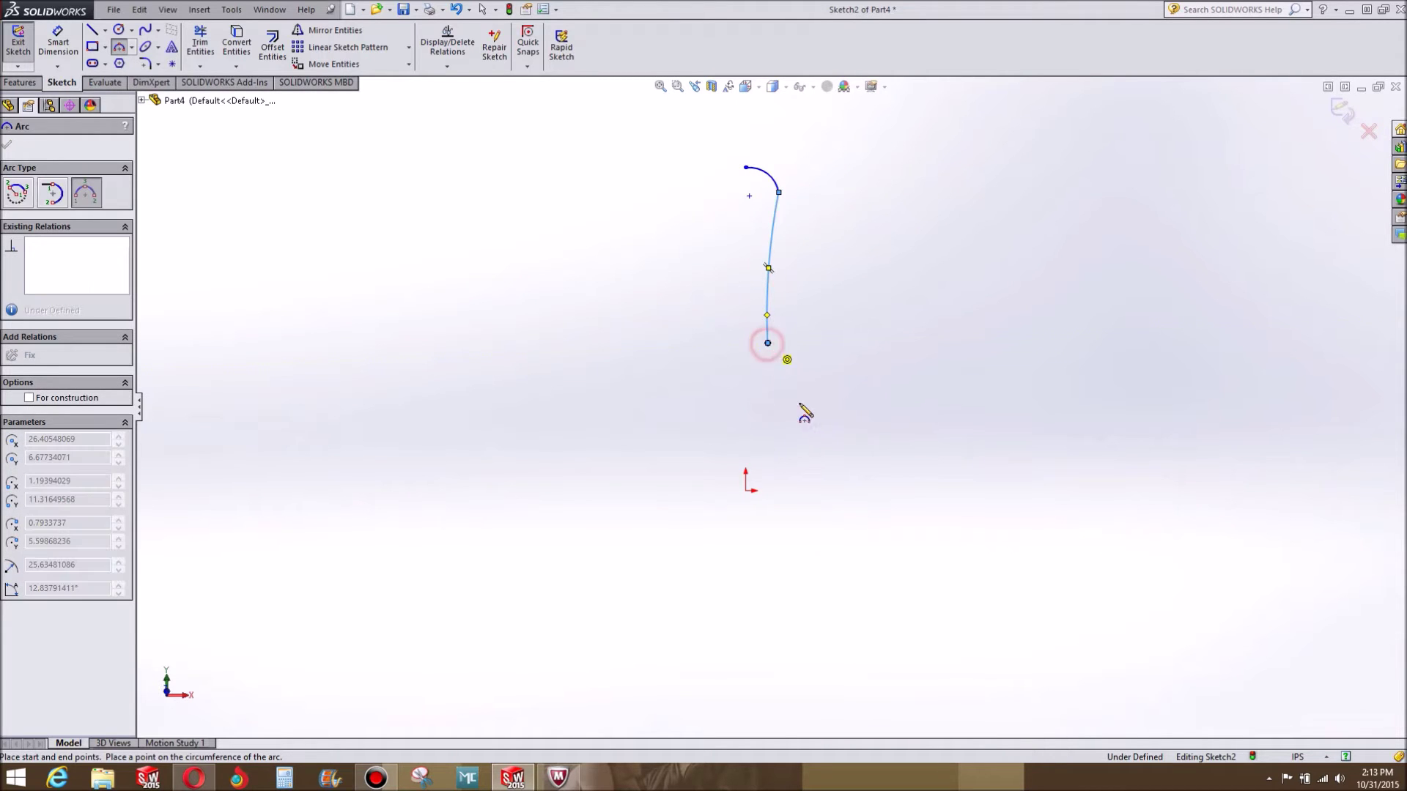
{"action": "left_click", "coordinate": [803, 373]}
{"action": "left_click", "coordinate": [783, 370]}
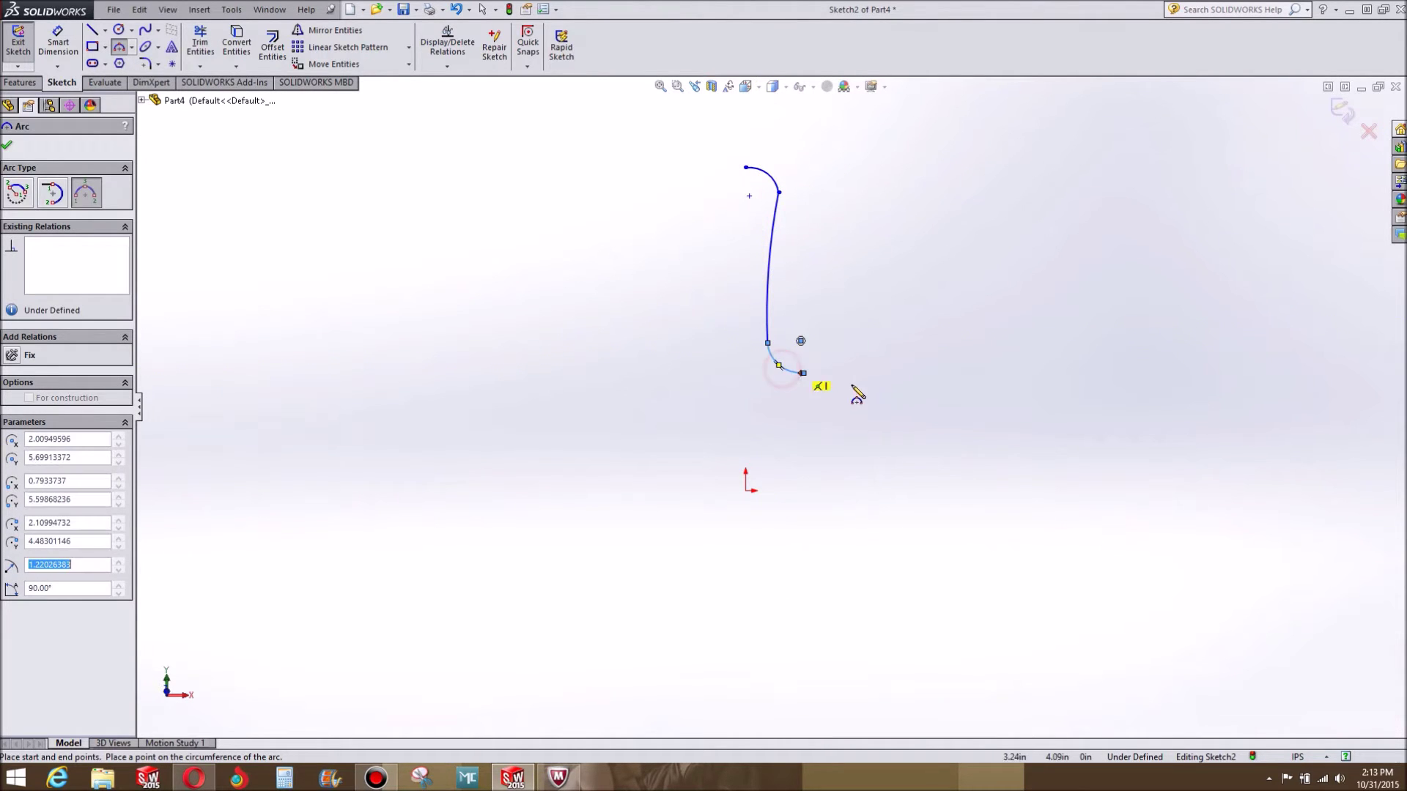
Complete the U-shaped profile with a long shallow arc rising from the valley and a small outward-curving arc at its upper end.
{"action": "left_click", "coordinate": [804, 373]}
{"action": "left_click", "coordinate": [842, 197]}
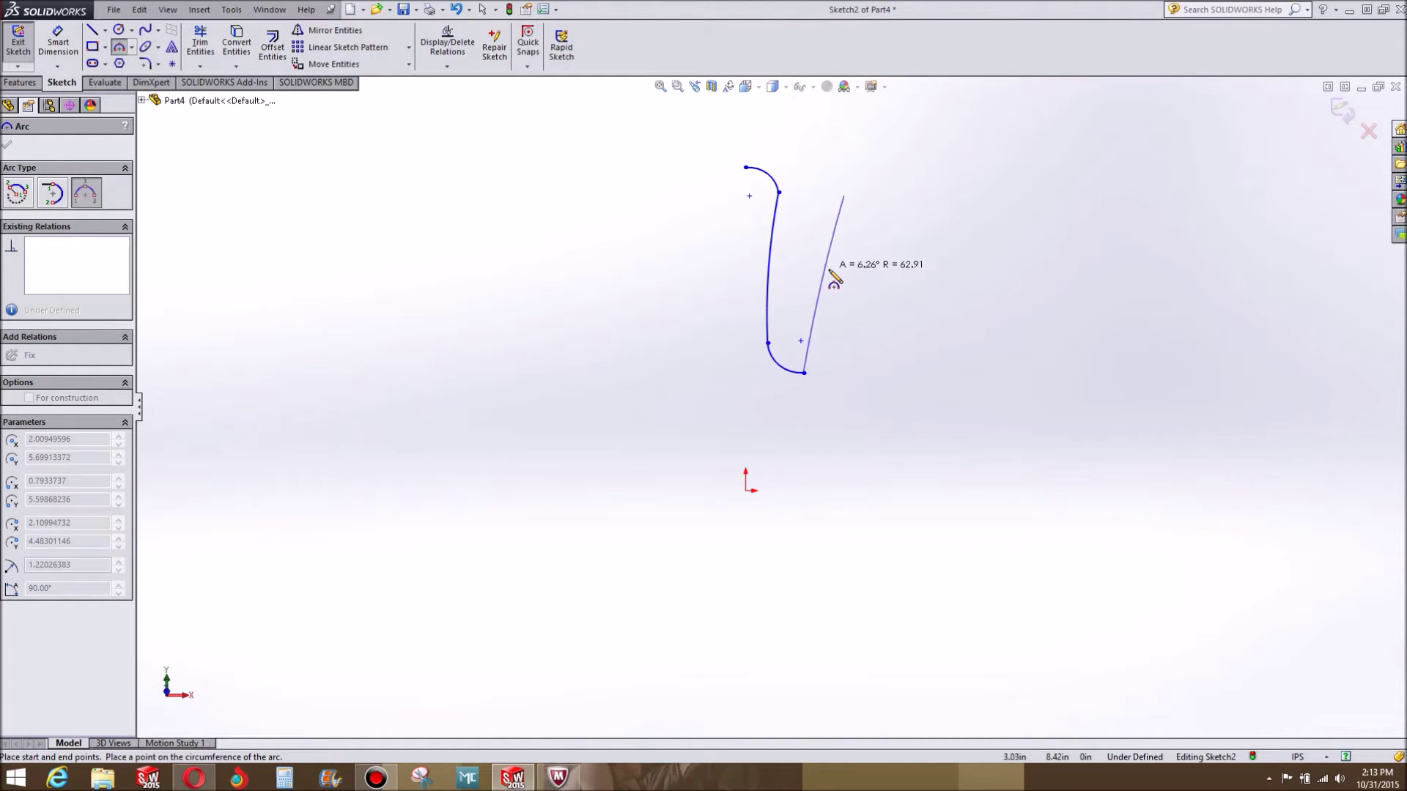
{"action": "left_click", "coordinate": [839, 277]}
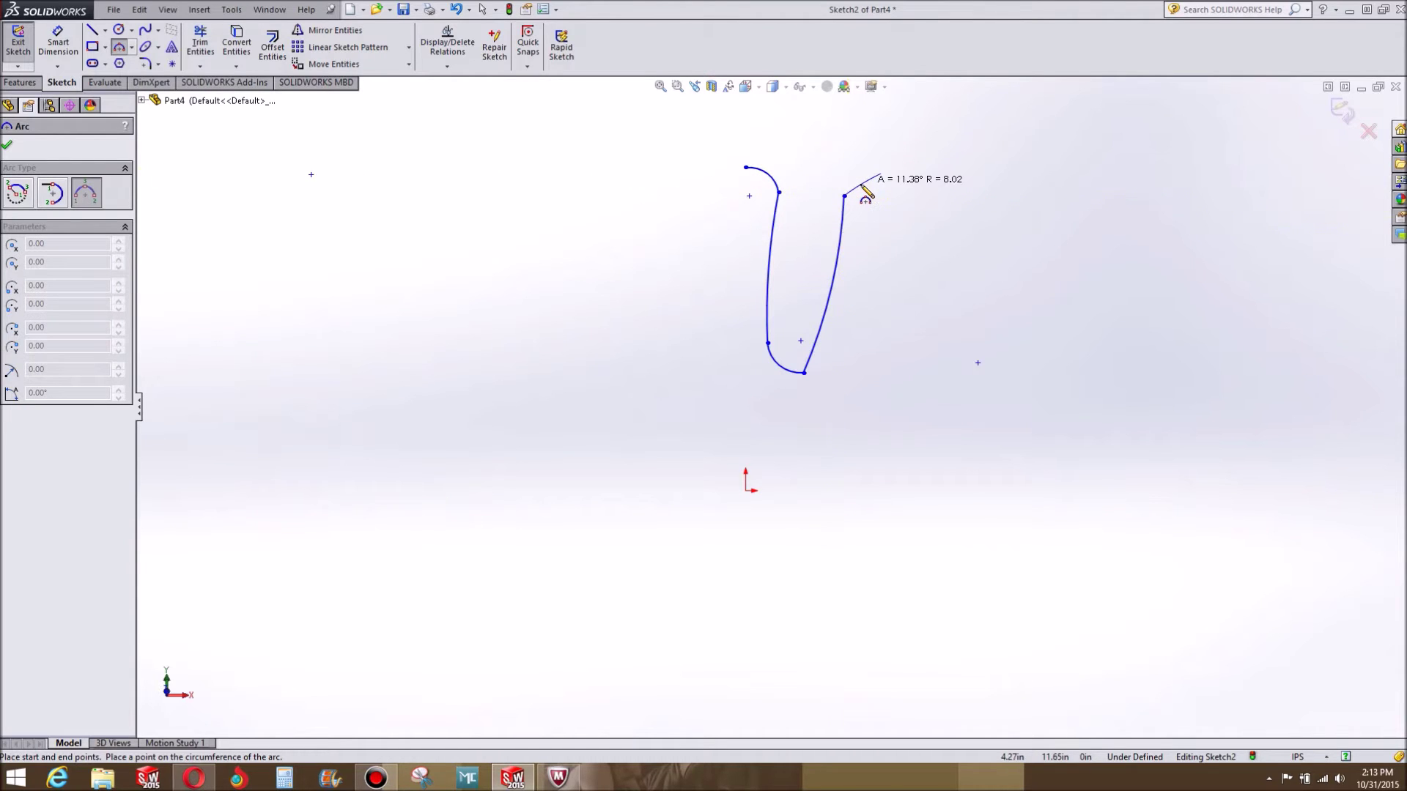
{"action": "left_click", "coordinate": [879, 174]}
{"action": "left_click", "coordinate": [870, 235]}
{"action": "key", "text": "Escape"}
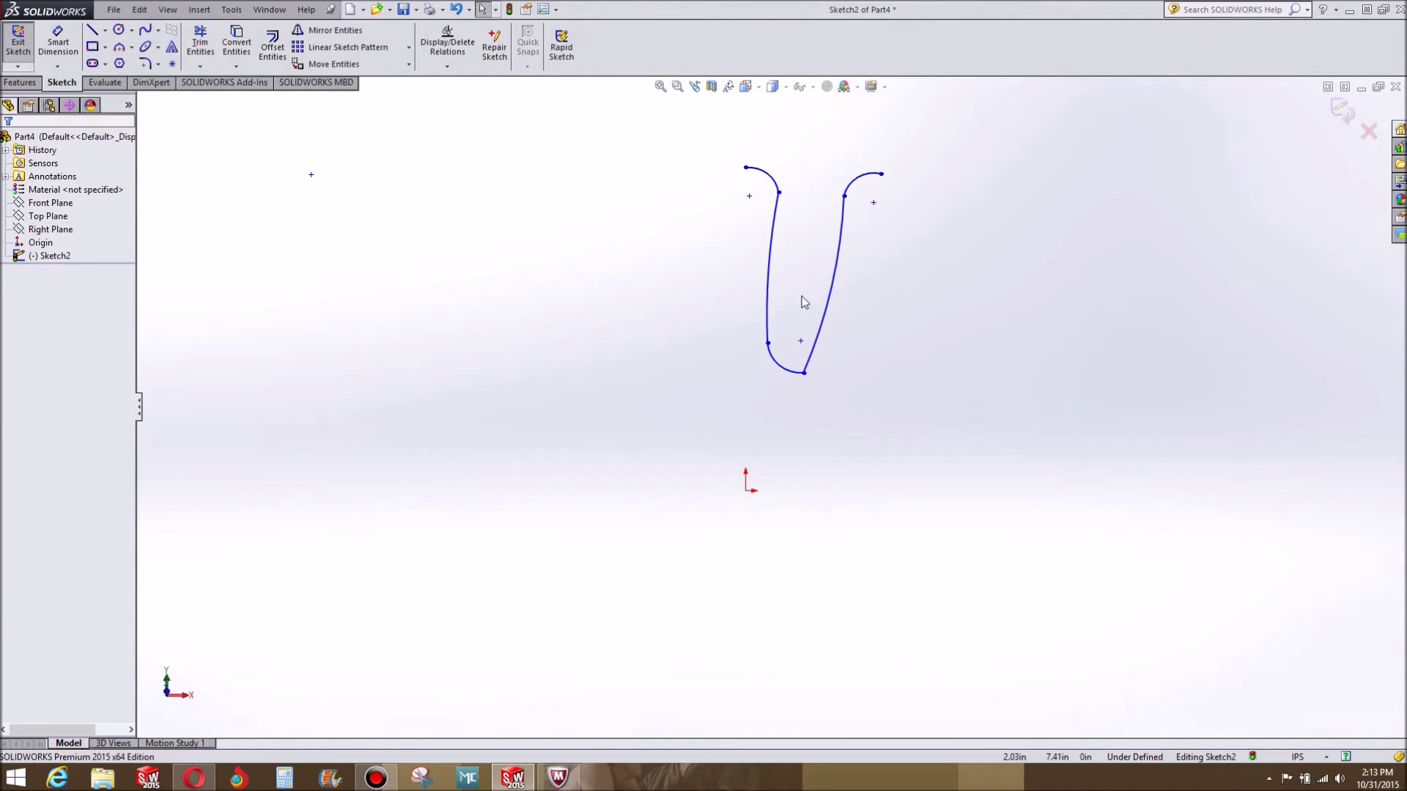
Make the valley arc tangent to both long side arcs of the profile.
{"action": "left_click", "coordinate": [798, 376]}
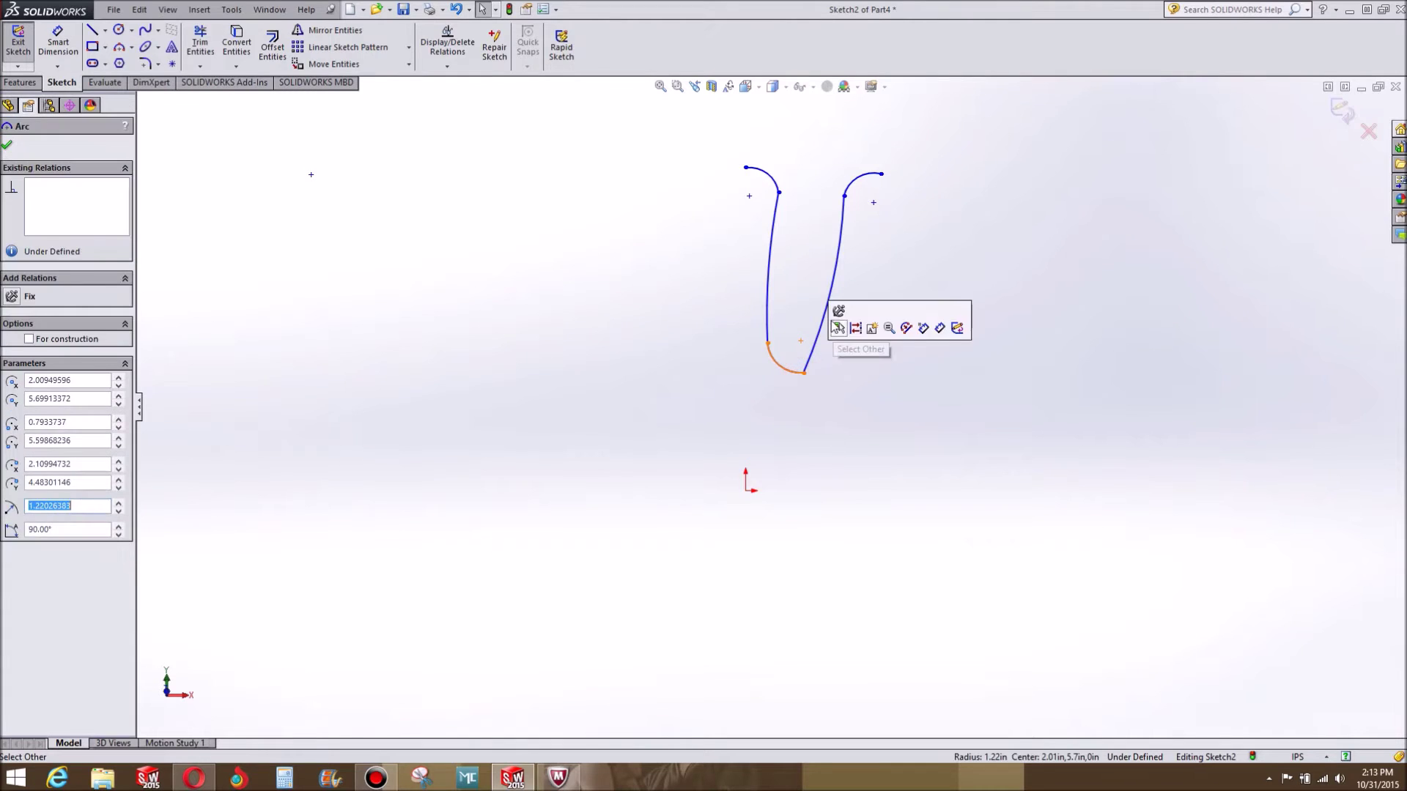
{"action": "left_click", "coordinate": [822, 315], "text": "ctrl"}
{"action": "left_click", "coordinate": [13, 401]}
{"action": "left_click", "coordinate": [534, 484]}
{"action": "left_click", "coordinate": [764, 364]}
{"action": "left_click", "coordinate": [750, 298], "text": "ctrl"}
{"action": "left_click", "coordinate": [10, 401]}
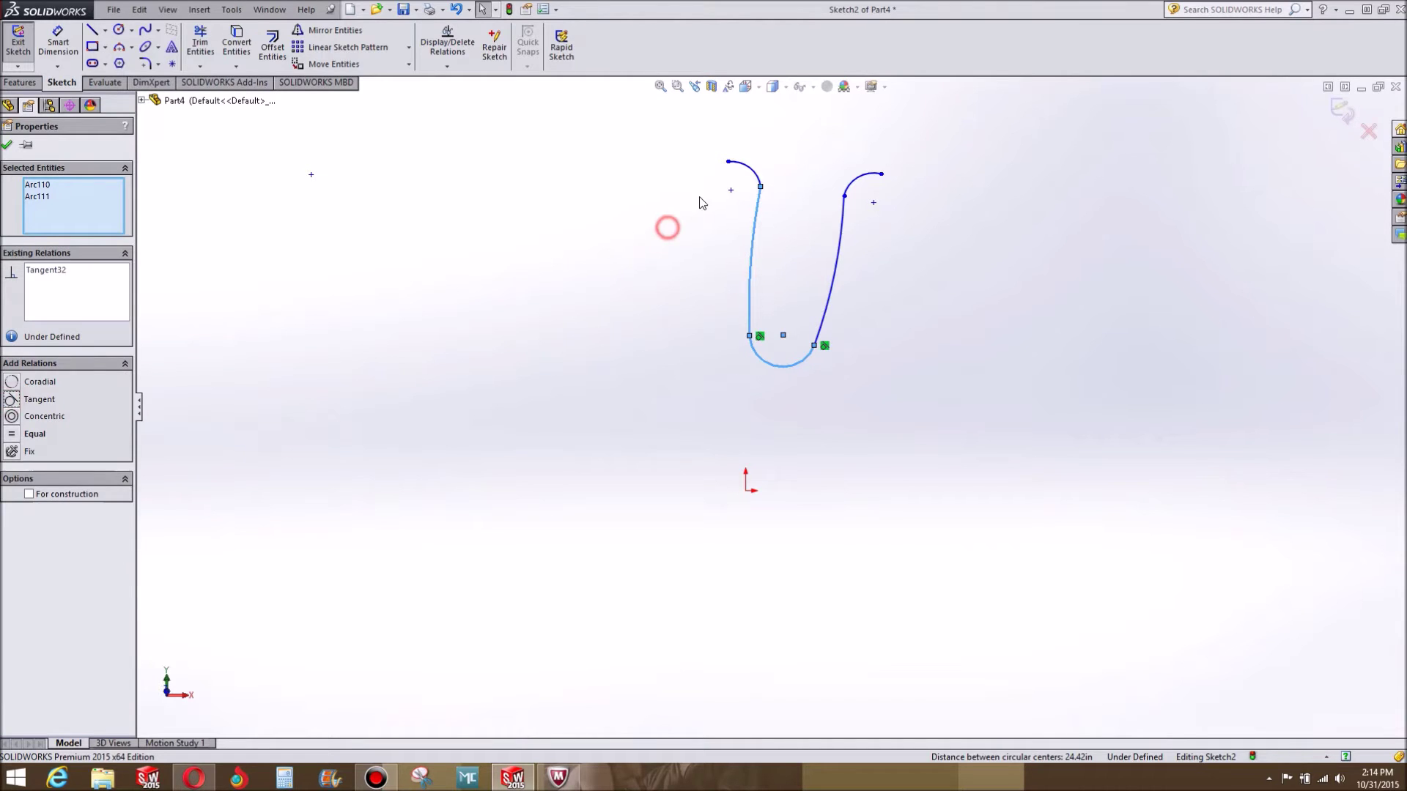
Make each small upper arc tangent to the long side arc it joins.
{"action": "left_click", "coordinate": [754, 182]}
{"action": "left_click", "coordinate": [757, 195], "text": "ctrl"}
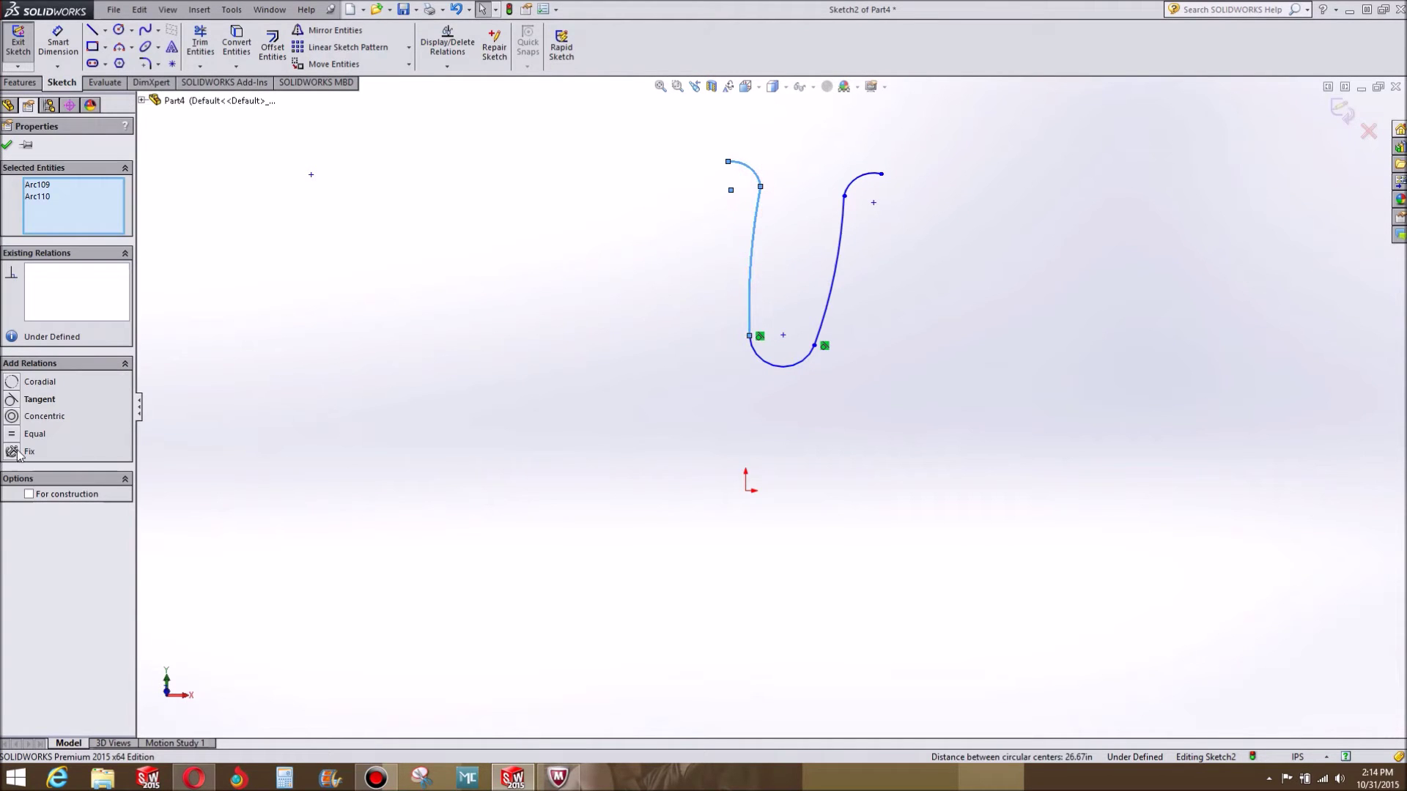
{"action": "left_click", "coordinate": [998, 241]}
{"action": "left_click", "coordinate": [856, 181]}
{"action": "left_click", "coordinate": [843, 219], "text": "ctrl"}
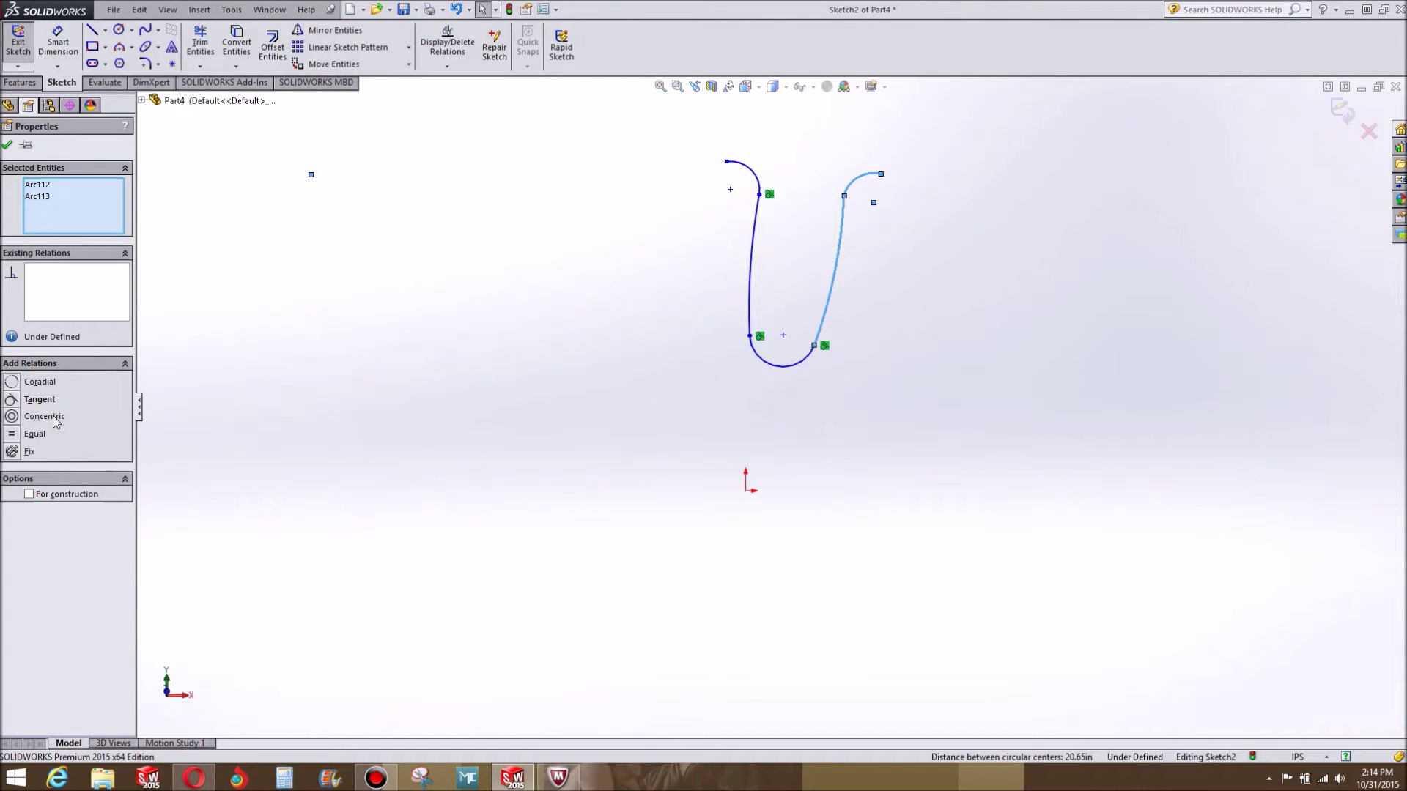
{"action": "left_click", "coordinate": [15, 400]}
{"action": "left_click", "coordinate": [562, 355]}
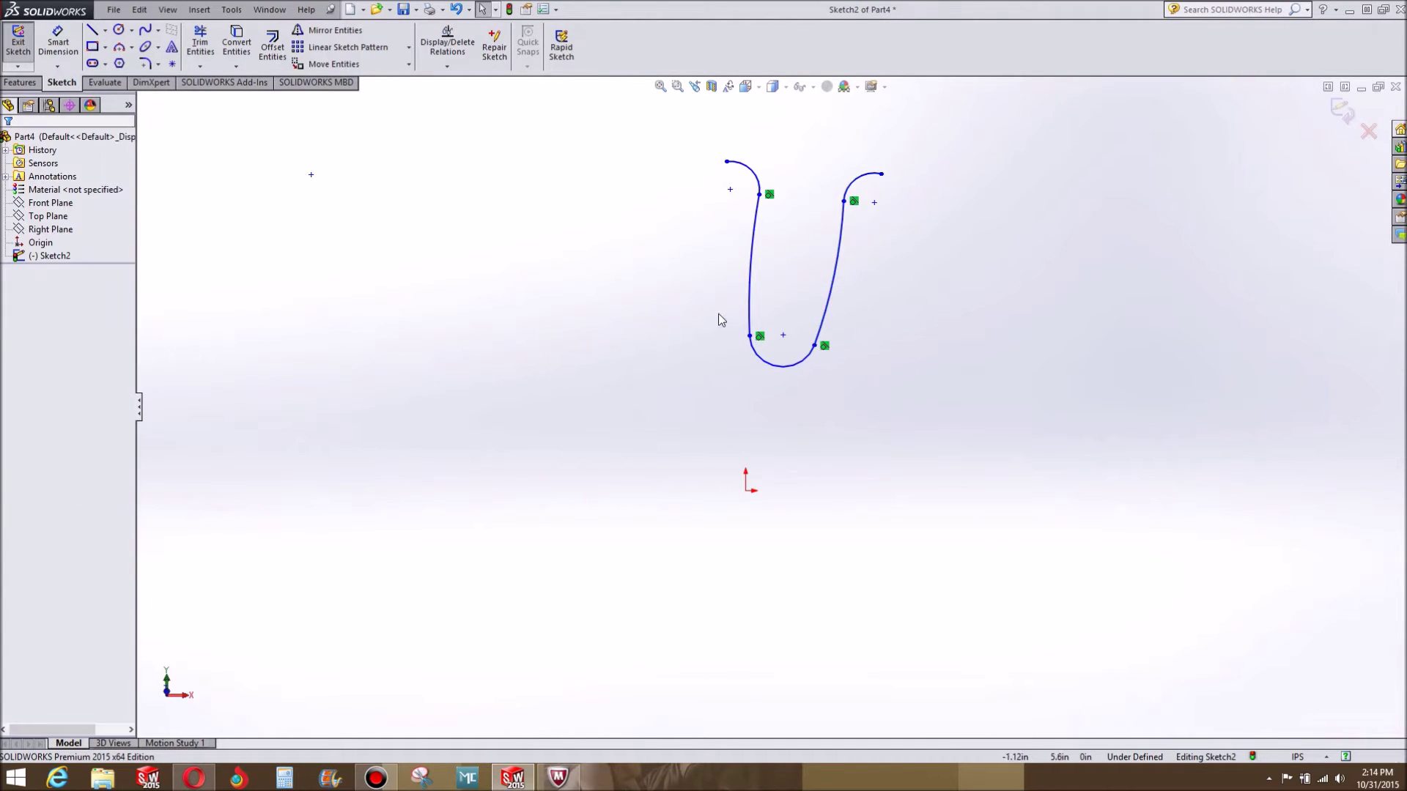
Add an Equal relation between the two long side arcs and another between the two small upper arcs.
{"action": "left_click", "coordinate": [835, 269]}
{"action": "left_click", "coordinate": [753, 269], "text": "ctrl"}
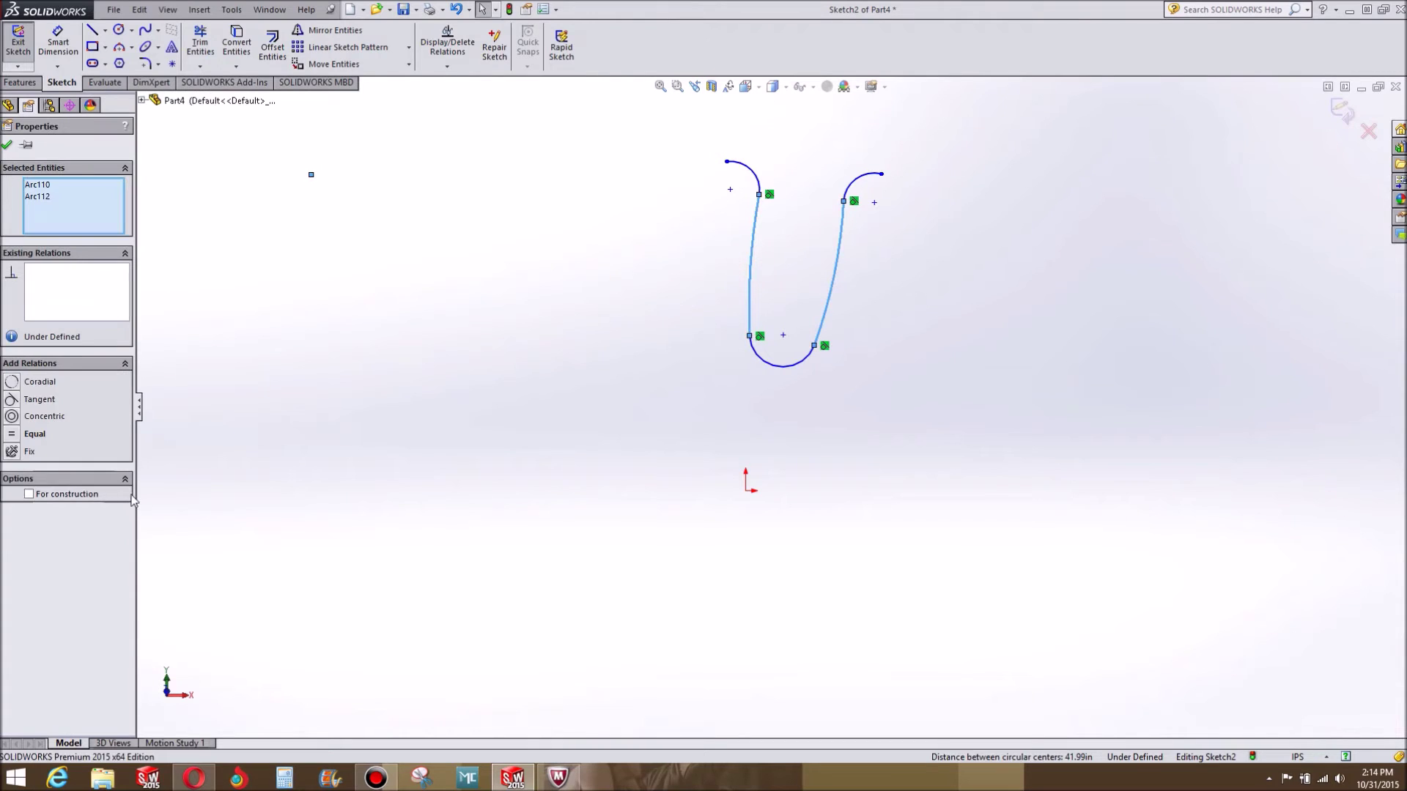
{"action": "left_click", "coordinate": [21, 435]}
{"action": "left_click", "coordinate": [503, 258]}
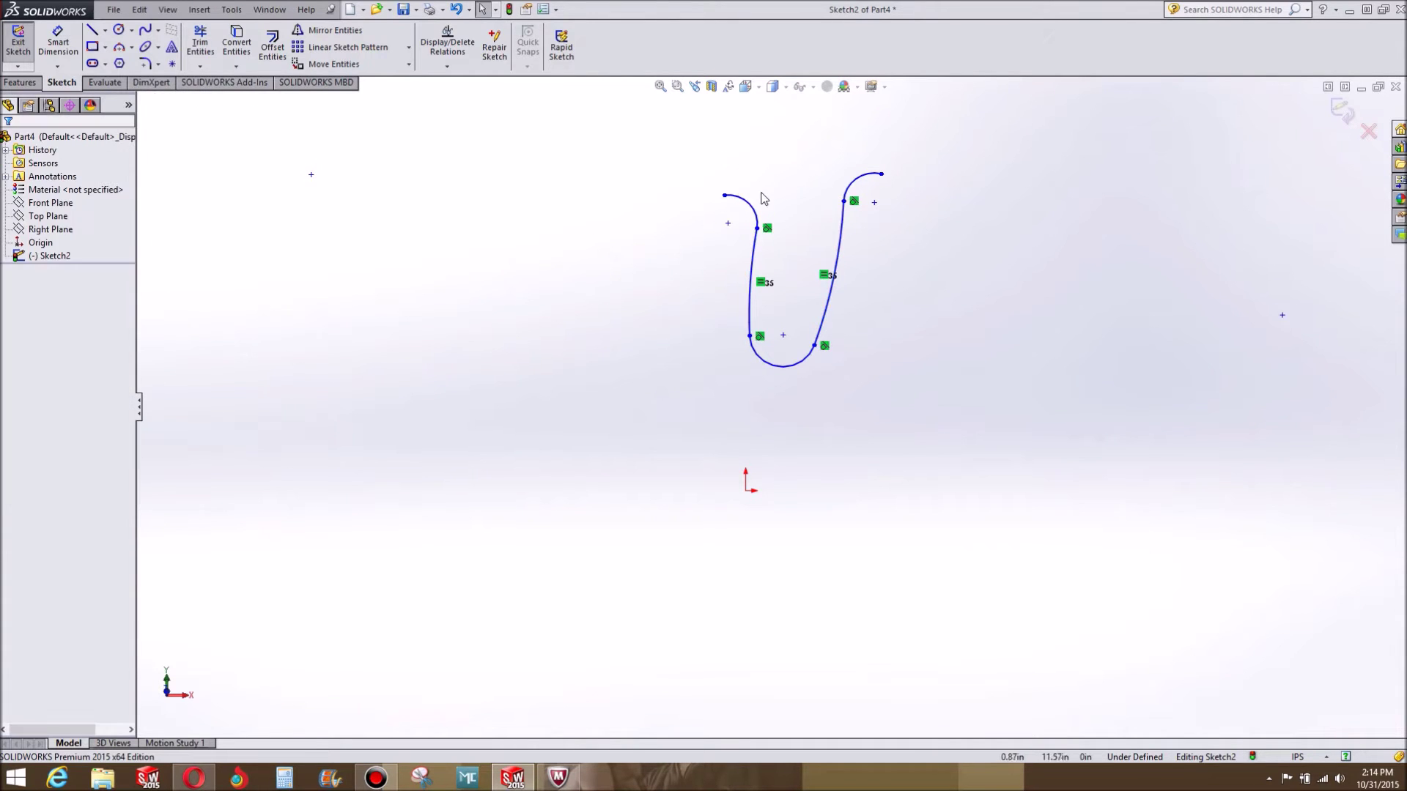
{"action": "left_click", "coordinate": [855, 179], "text": "ctrl"}
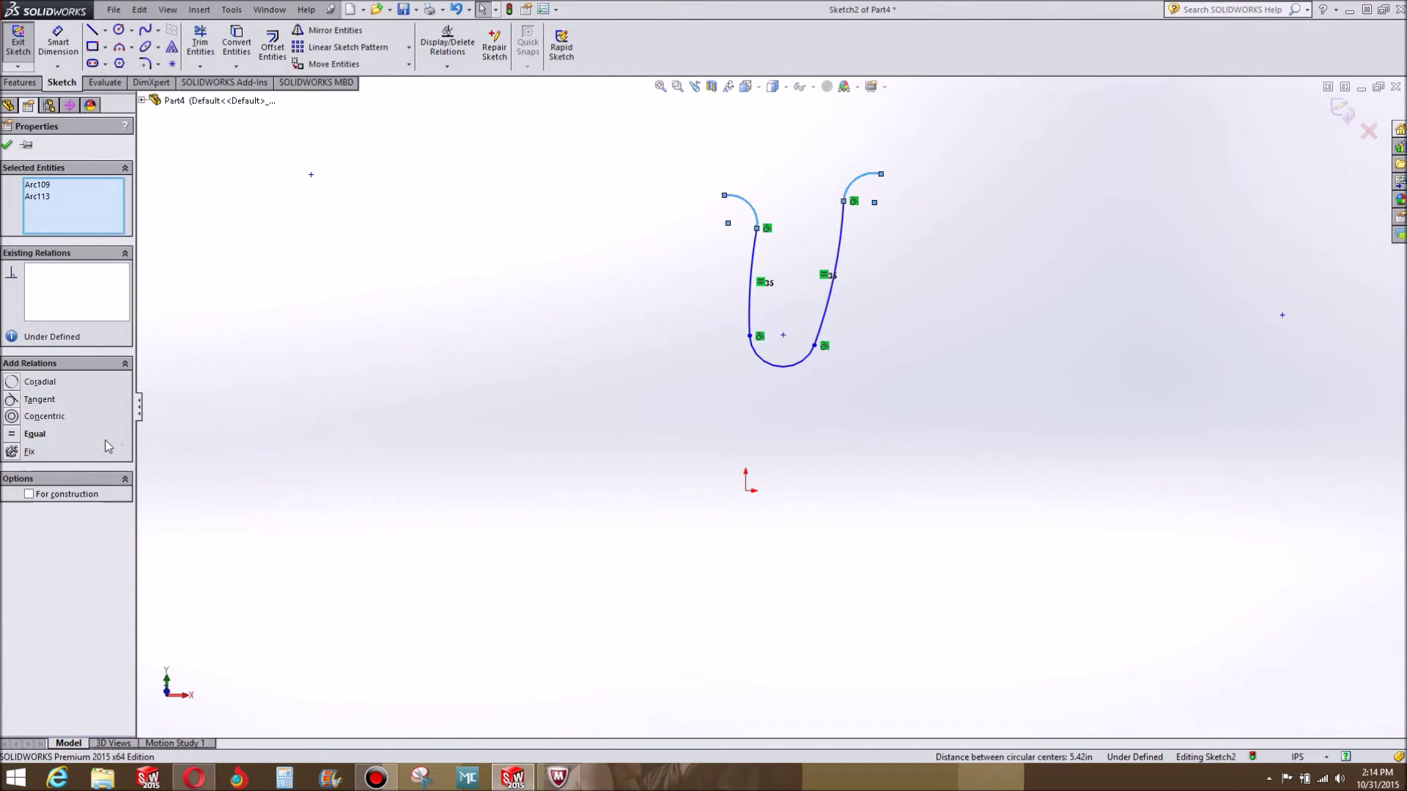
{"action": "left_click", "coordinate": [660, 398]}
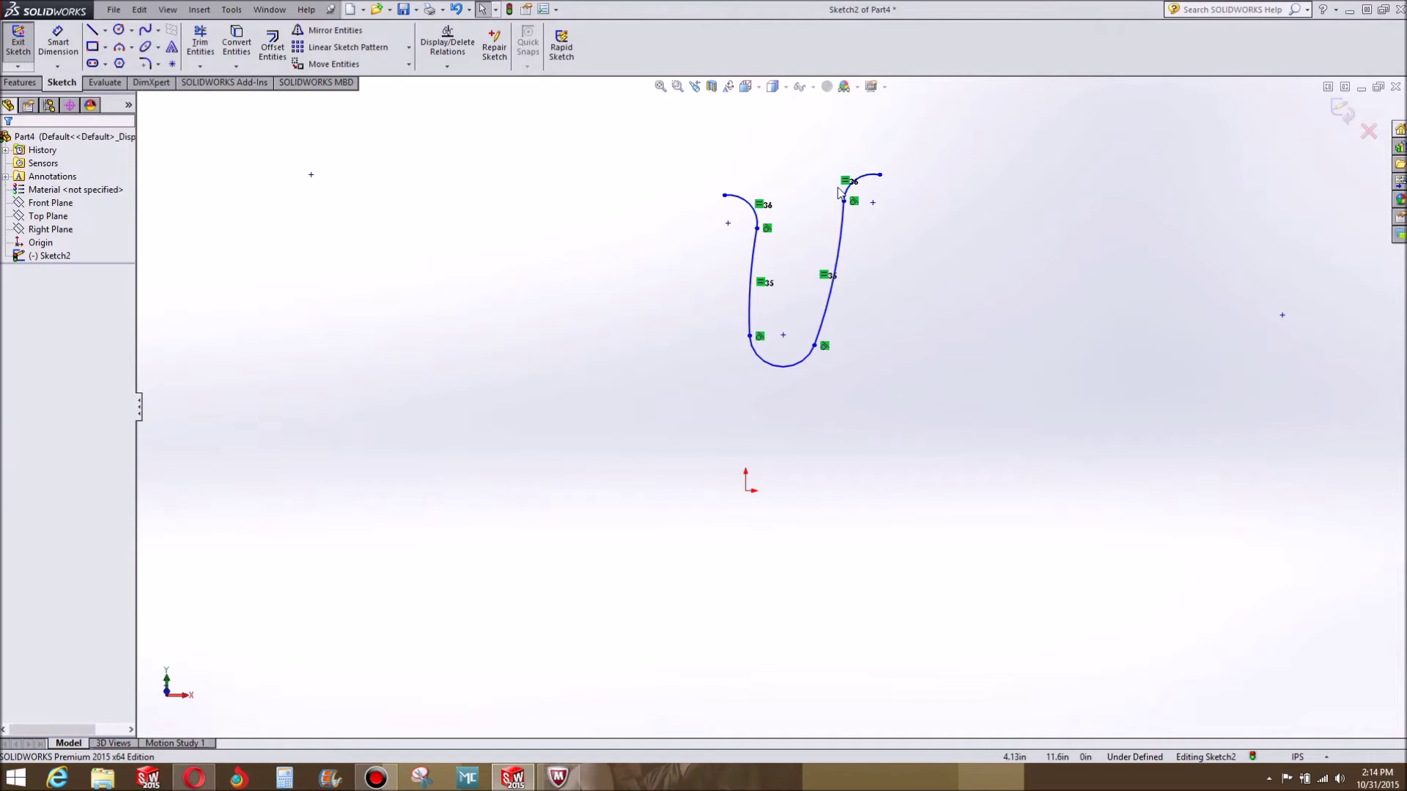
Reposition the junction of the right side arc and its upper arc downward and slightly outward.
{"action": "mouse_move", "coordinate": [844, 206]}
{"action": "left_mouse_down"}
{"action": "mouse_move", "coordinate": [855, 226]}
{"action": "mouse_move", "coordinate": [814, 230]}
{"action": "mouse_move", "coordinate": [856, 245]}
{"action": "left_mouse_up"}
{"action": "left_click", "coordinate": [879, 215]}
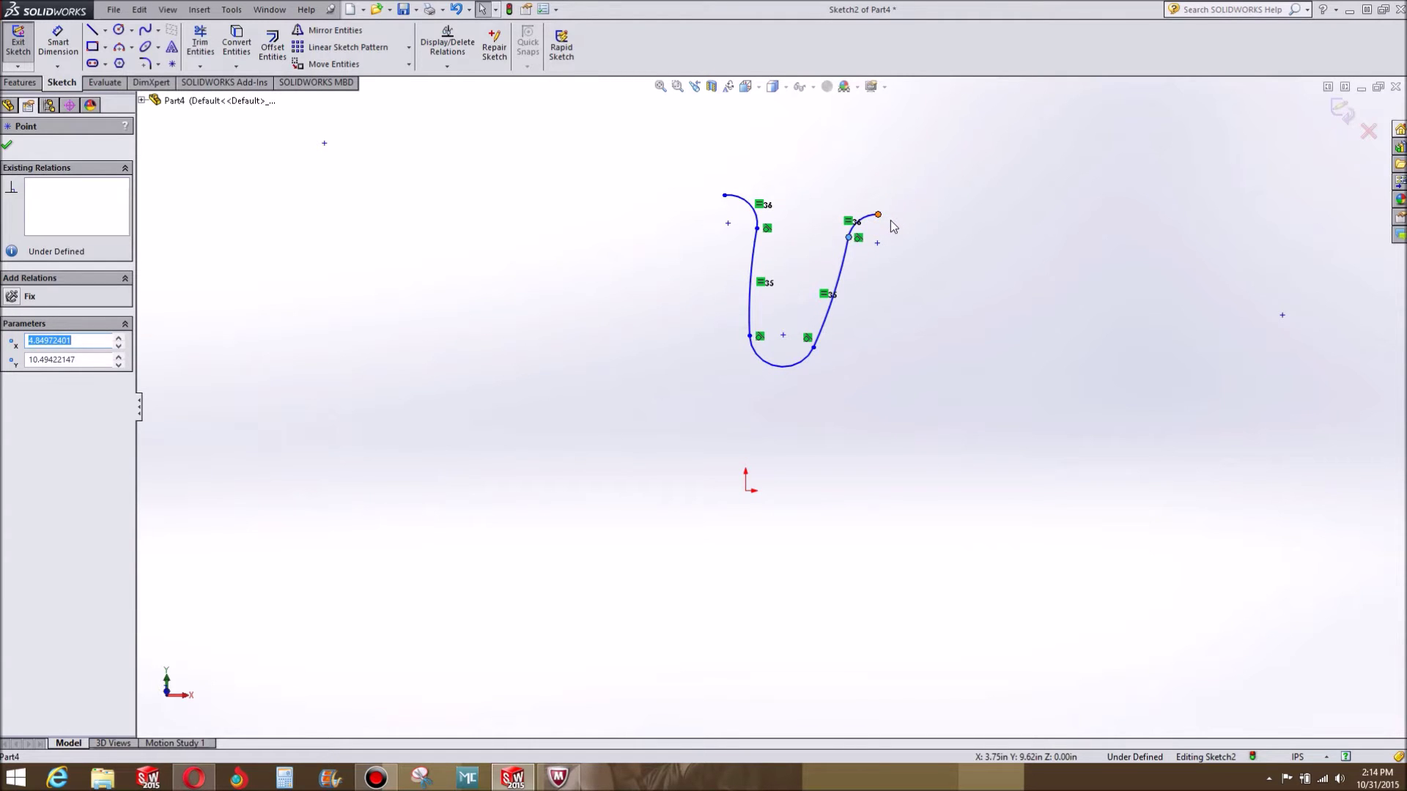
{"action": "left_click", "coordinate": [887, 369]}
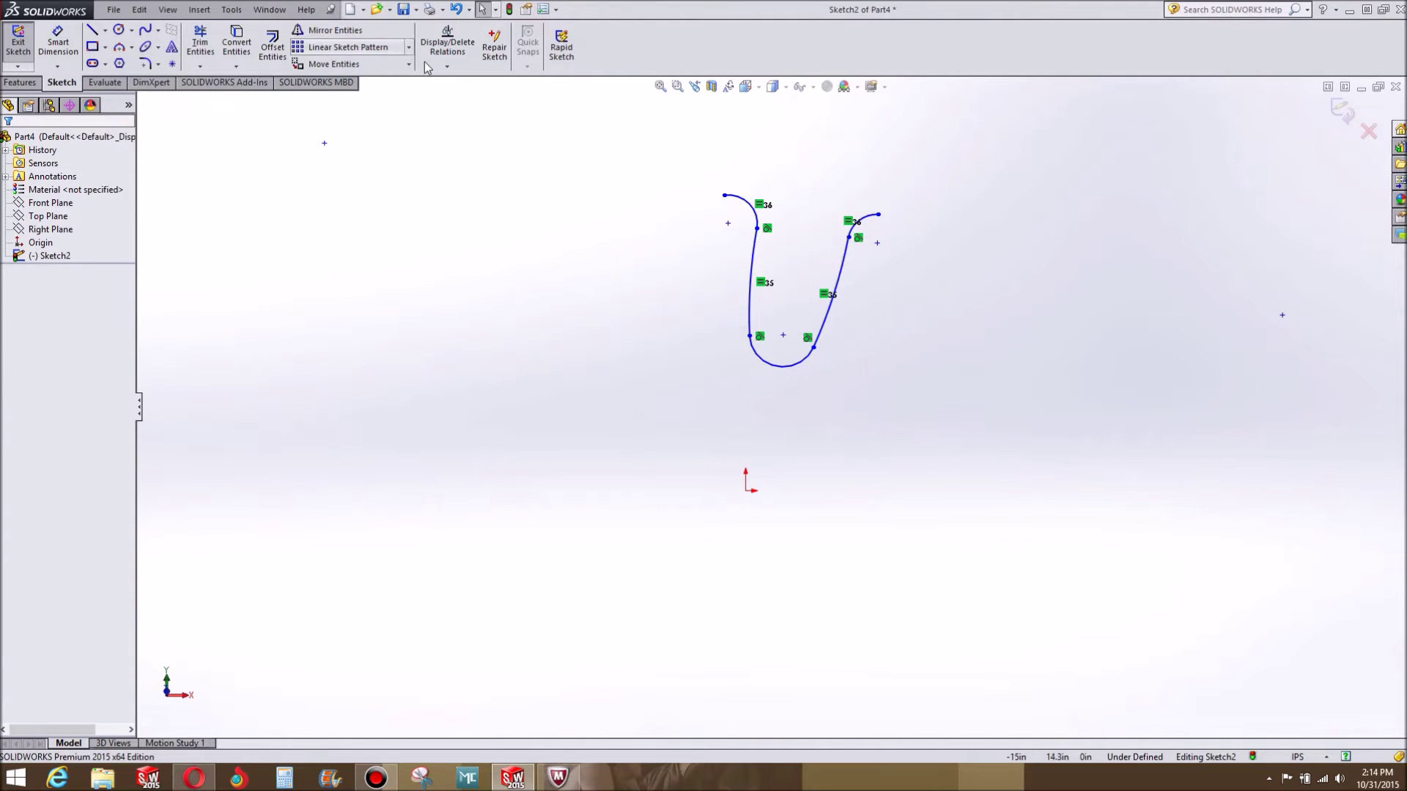
Set up a circular sketch pattern of all five profile arcs about the origin.
{"action": "left_click", "coordinate": [408, 47]}
{"action": "left_click", "coordinate": [383, 79]}
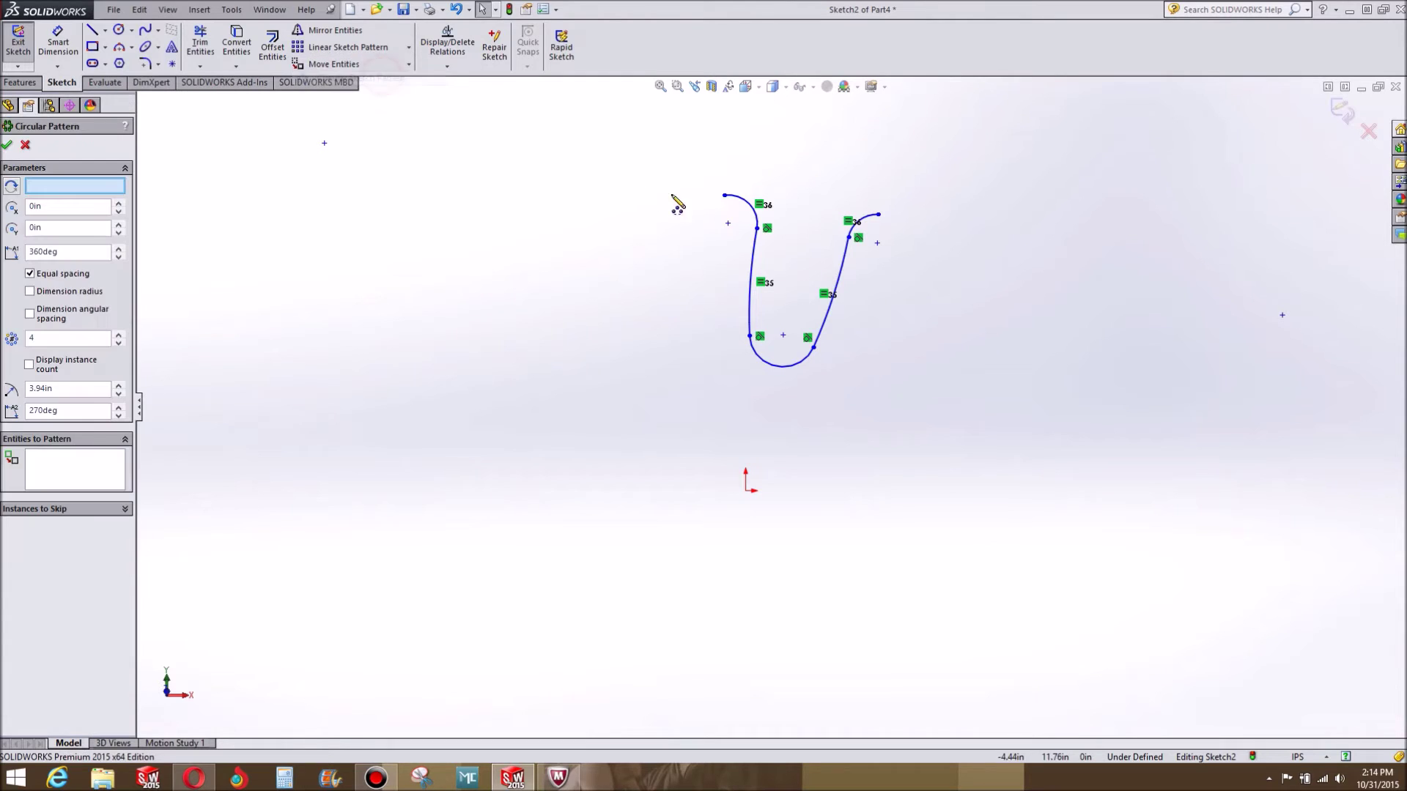
{"action": "left_click", "coordinate": [742, 198]}
{"action": "left_click", "coordinate": [801, 360]}
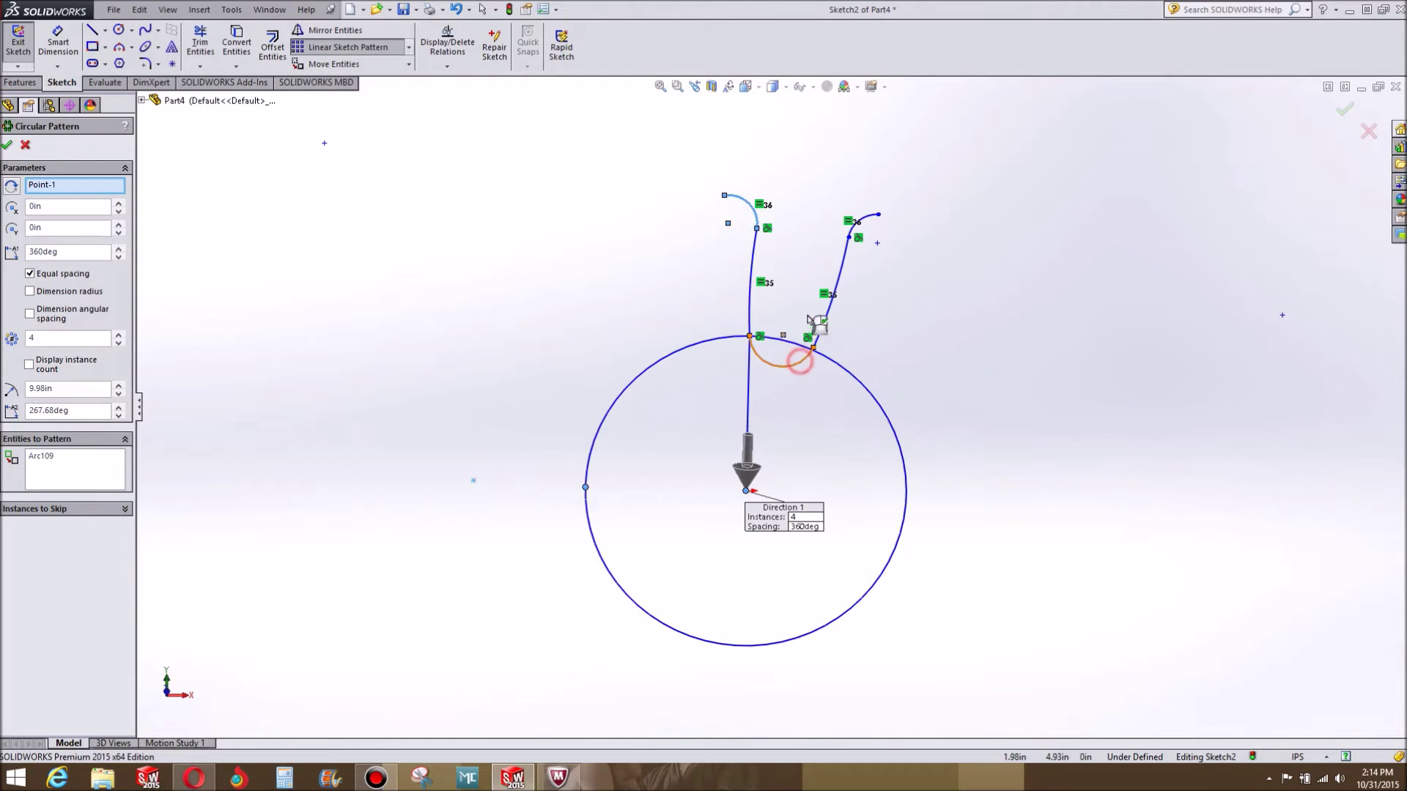
{"action": "left_click", "coordinate": [828, 317]}
{"action": "left_click", "coordinate": [749, 293]}
{"action": "left_click", "coordinate": [868, 220]}
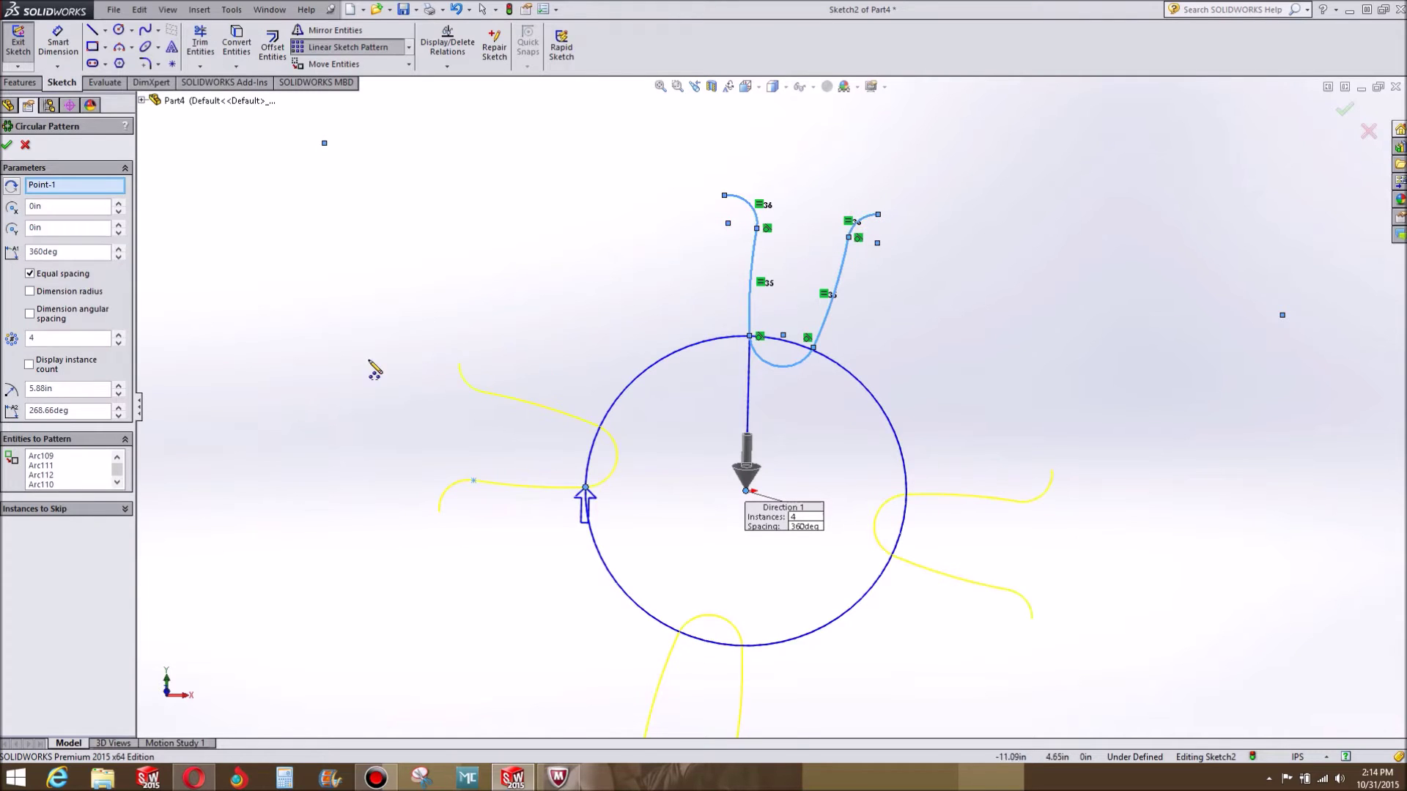
Set the circular pattern to 12 equally spaced instances over 360° and create it.
{"action": "left_click", "coordinate": [120, 336]}
{"action": "left_click", "coordinate": [119, 335]}
{"action": "left_click", "coordinate": [120, 336]}
{"action": "left_click", "coordinate": [120, 336]}
{"action": "left_click", "coordinate": [119, 335]}
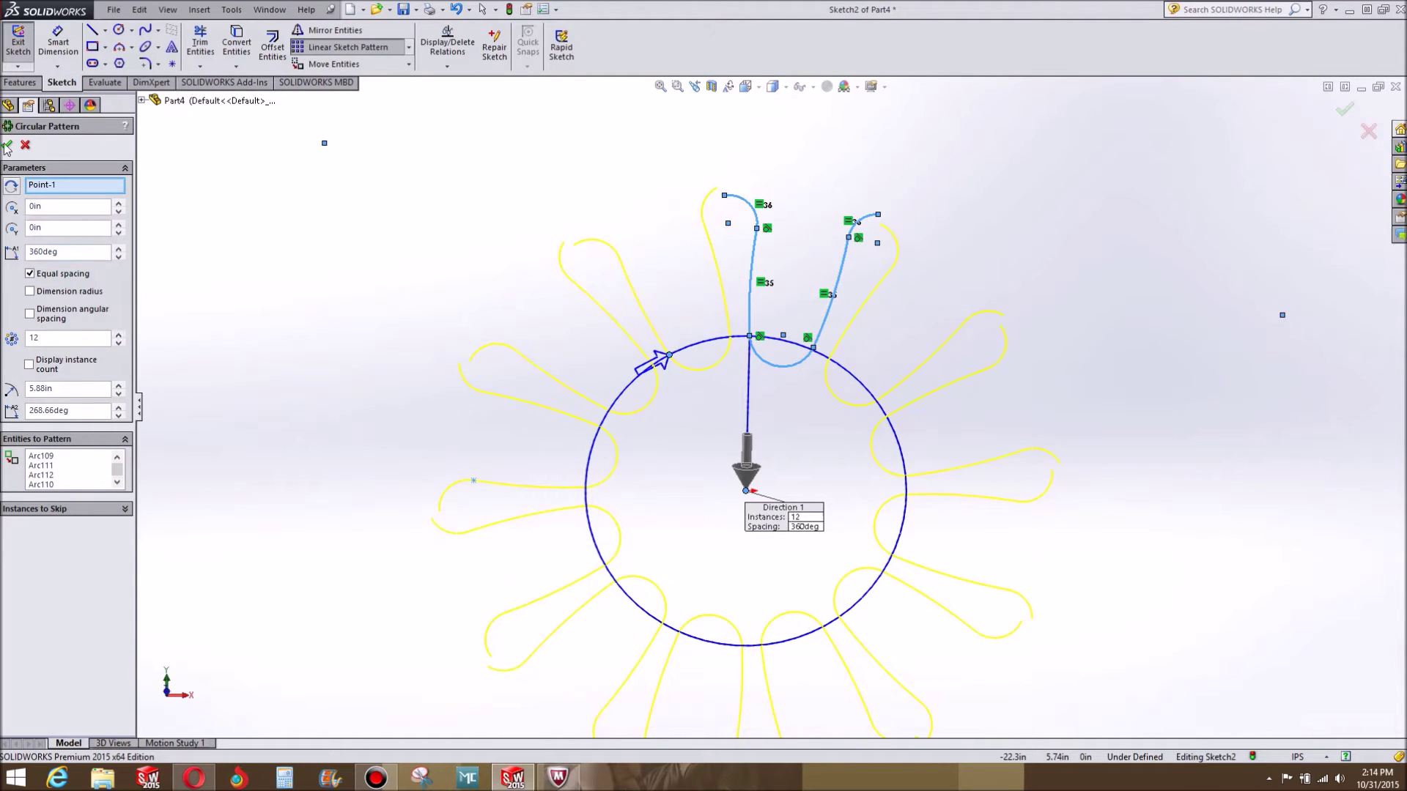
{"action": "double_click", "coordinate": [754, 439]}
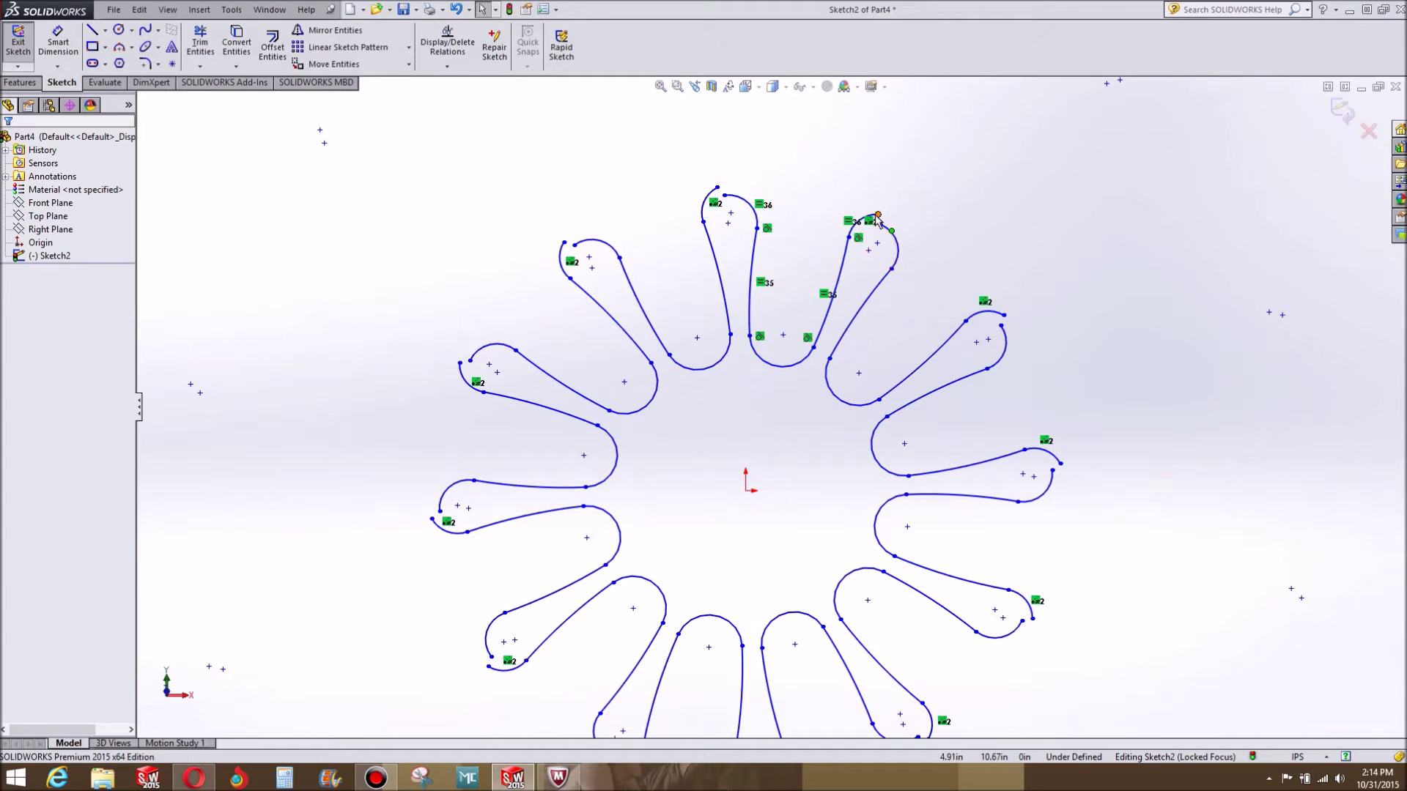
Merge the open endpoints at the tip of the upper-right lobe and make its two tip arcs tangent.
{"action": "left_click", "coordinate": [1004, 315]}
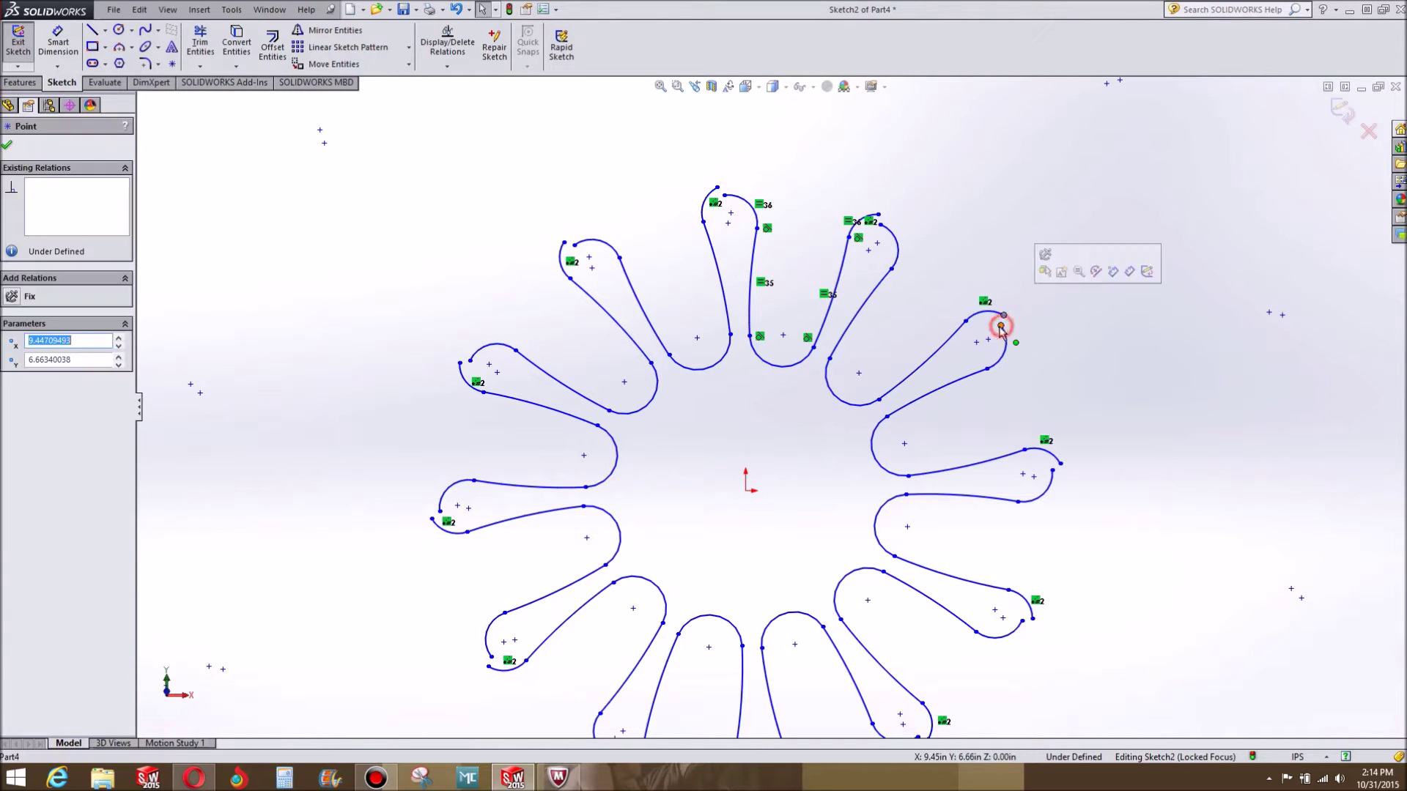
{"action": "left_click", "coordinate": [1001, 326], "text": "ctrl"}
{"action": "left_click", "coordinate": [96, 430]}
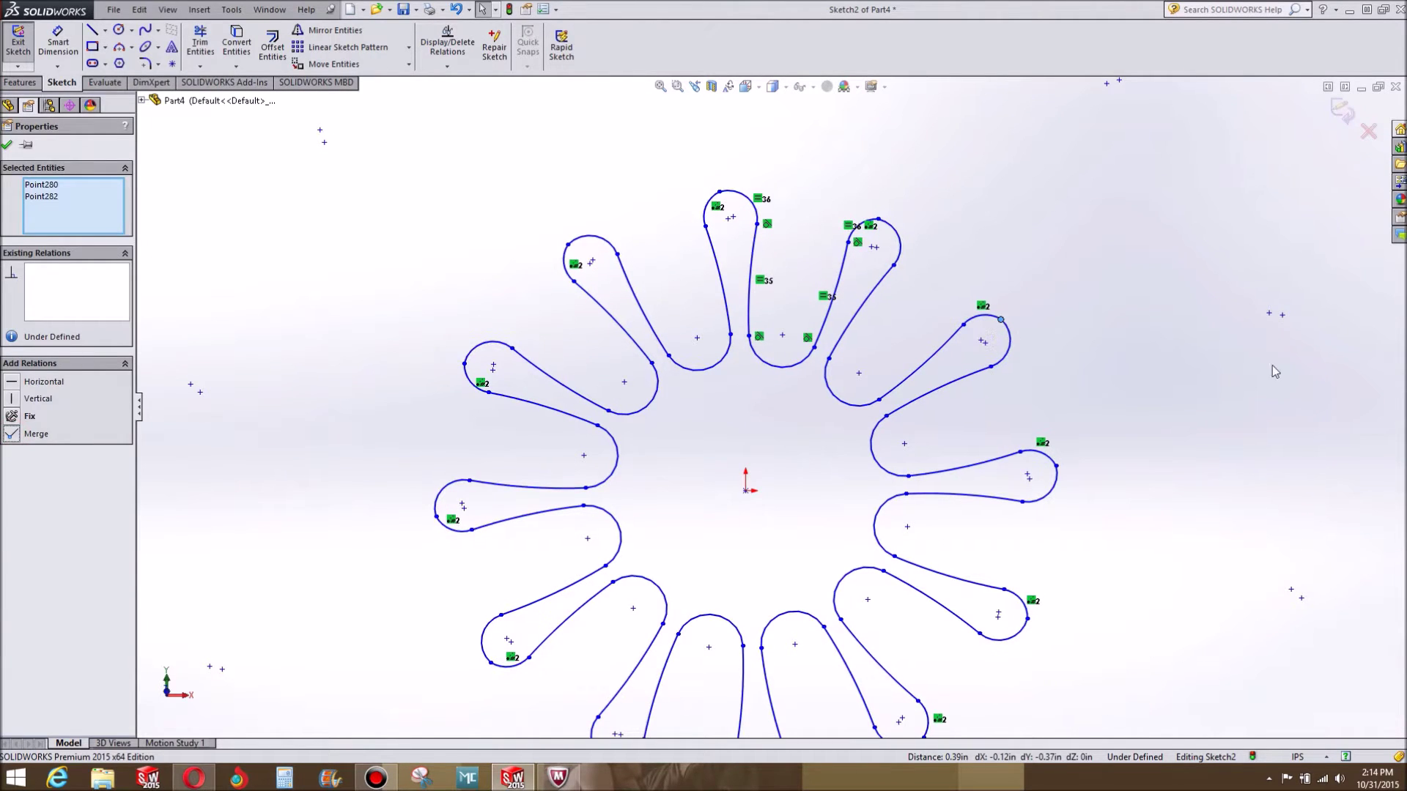
{"action": "left_click", "coordinate": [1256, 361]}
{"action": "left_click", "coordinate": [989, 322]}
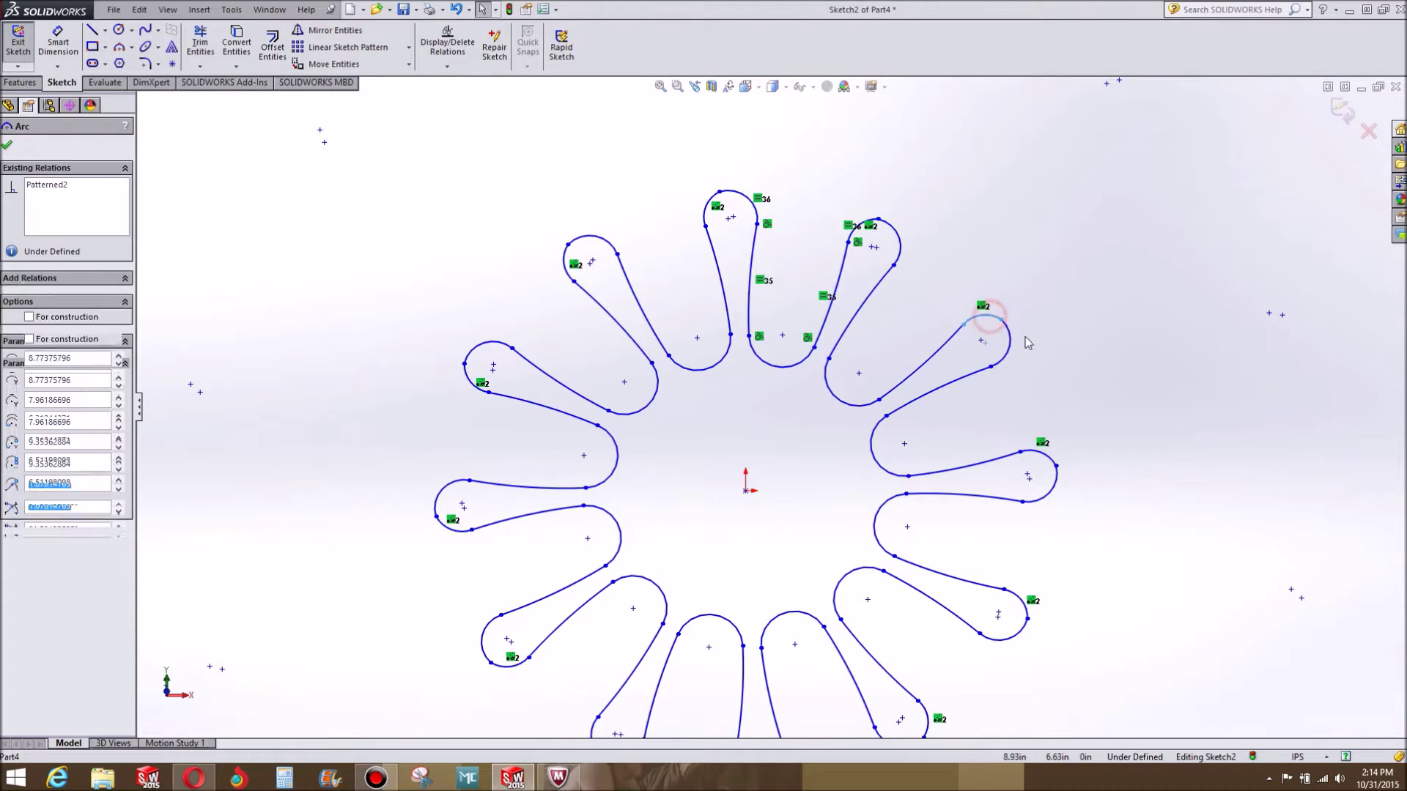
{"action": "left_click", "coordinate": [1008, 339], "text": "ctrl"}
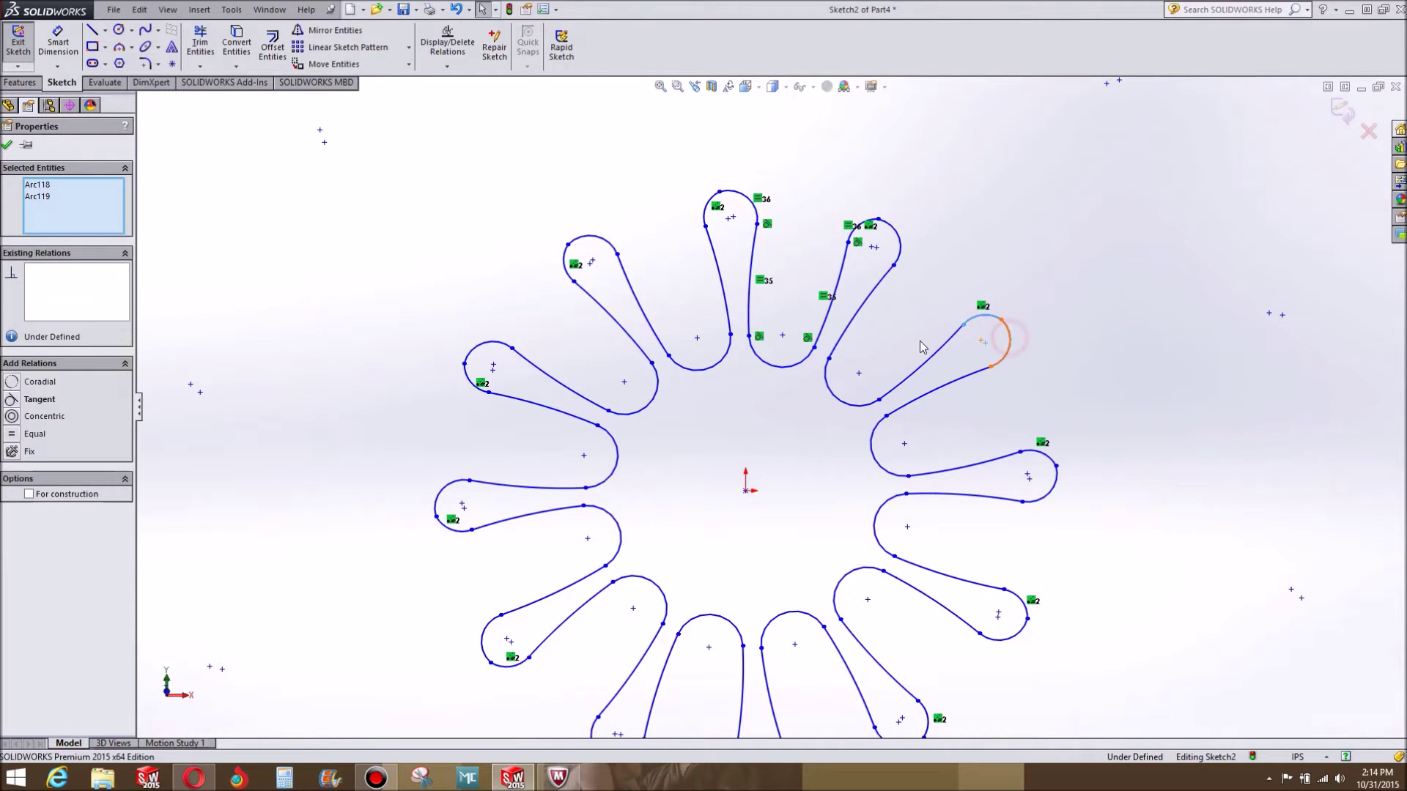
{"action": "left_click", "coordinate": [11, 400]}
{"action": "left_click", "coordinate": [798, 489]}
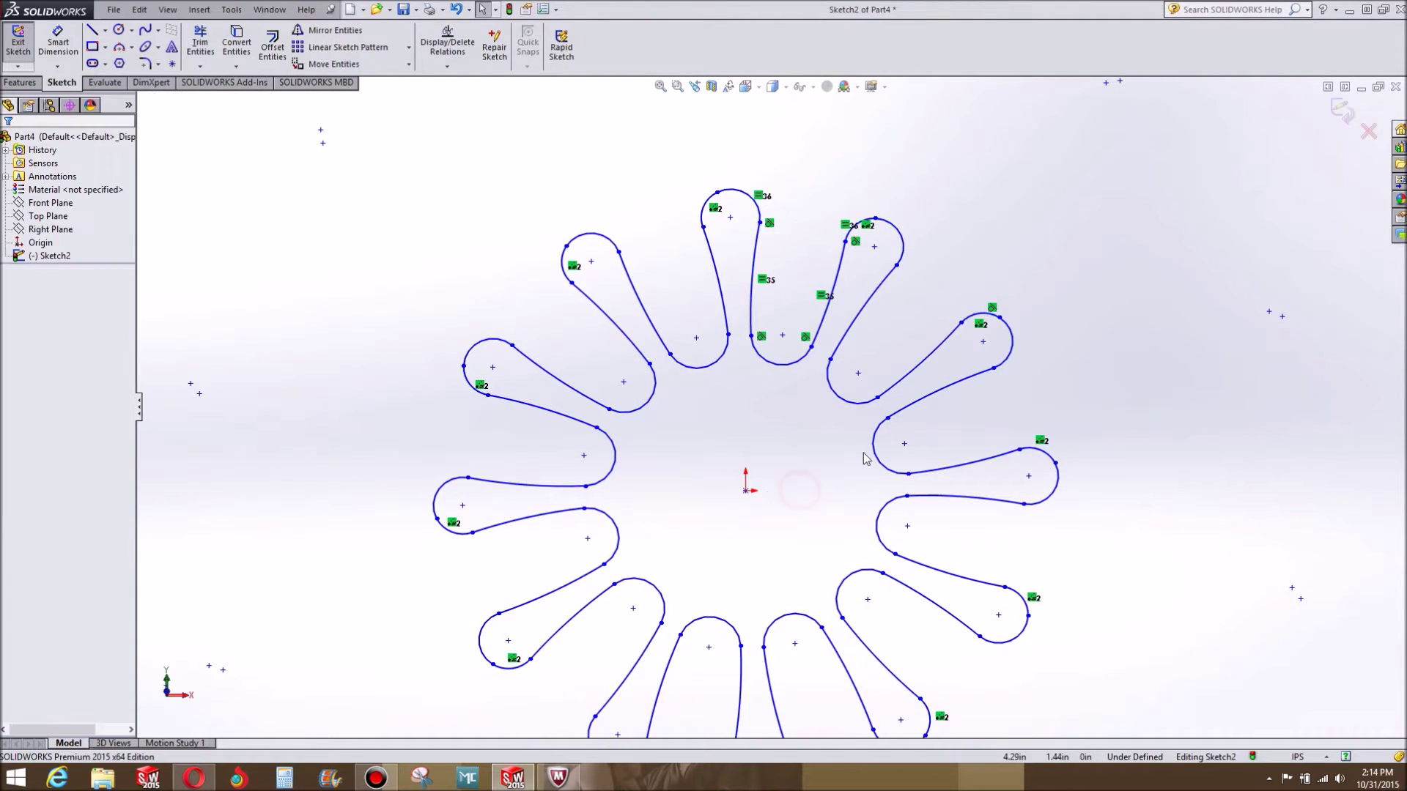
Move the tip junction of the top lobe to its crown and add a Vertical relation between it and the pattern's center point.
{"action": "left_click_drag", "start_coordinate": [718, 196], "coordinate": [731, 187]}
{"action": "left_click", "coordinate": [708, 186]}
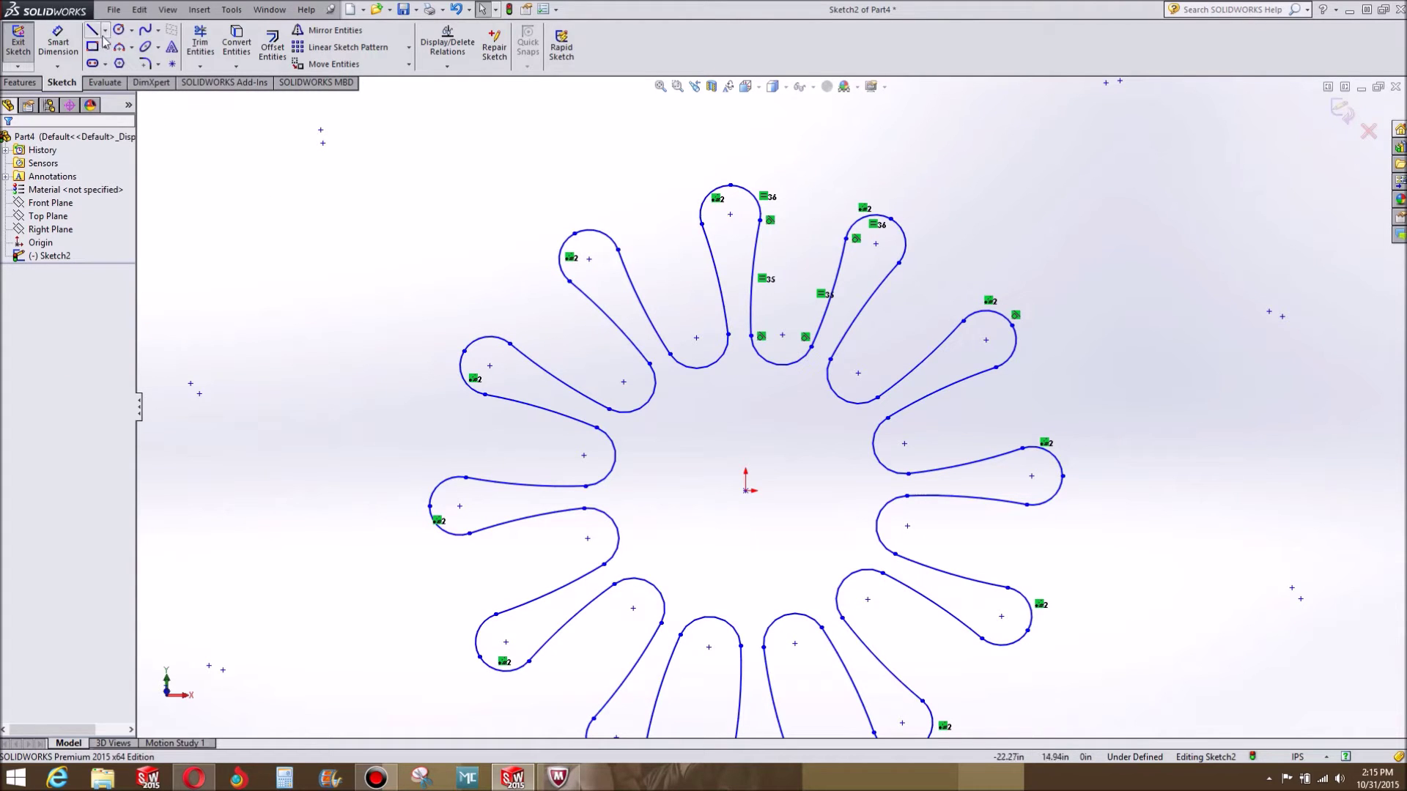
{"action": "left_click", "coordinate": [745, 497]}
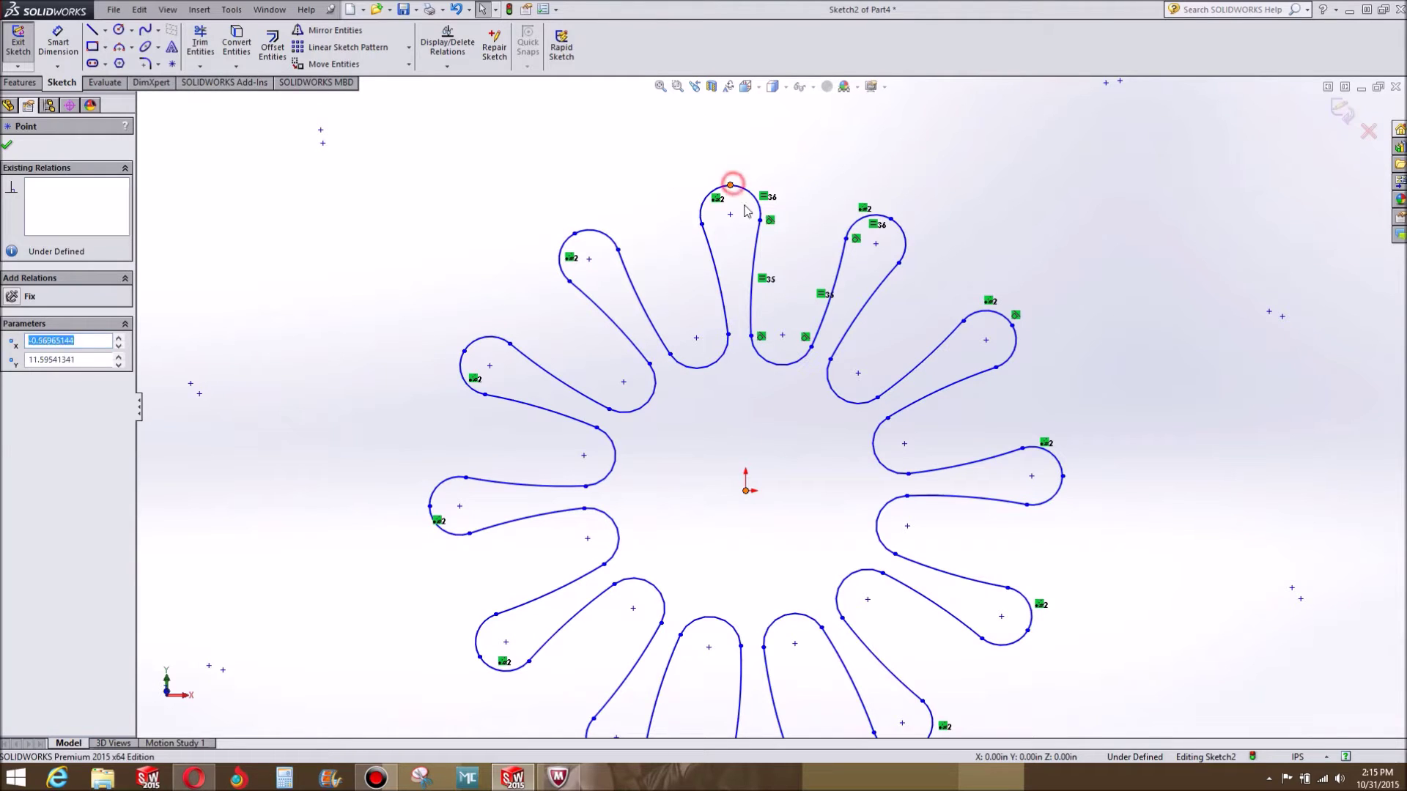
{"action": "left_click", "coordinate": [731, 186], "text": "ctrl"}
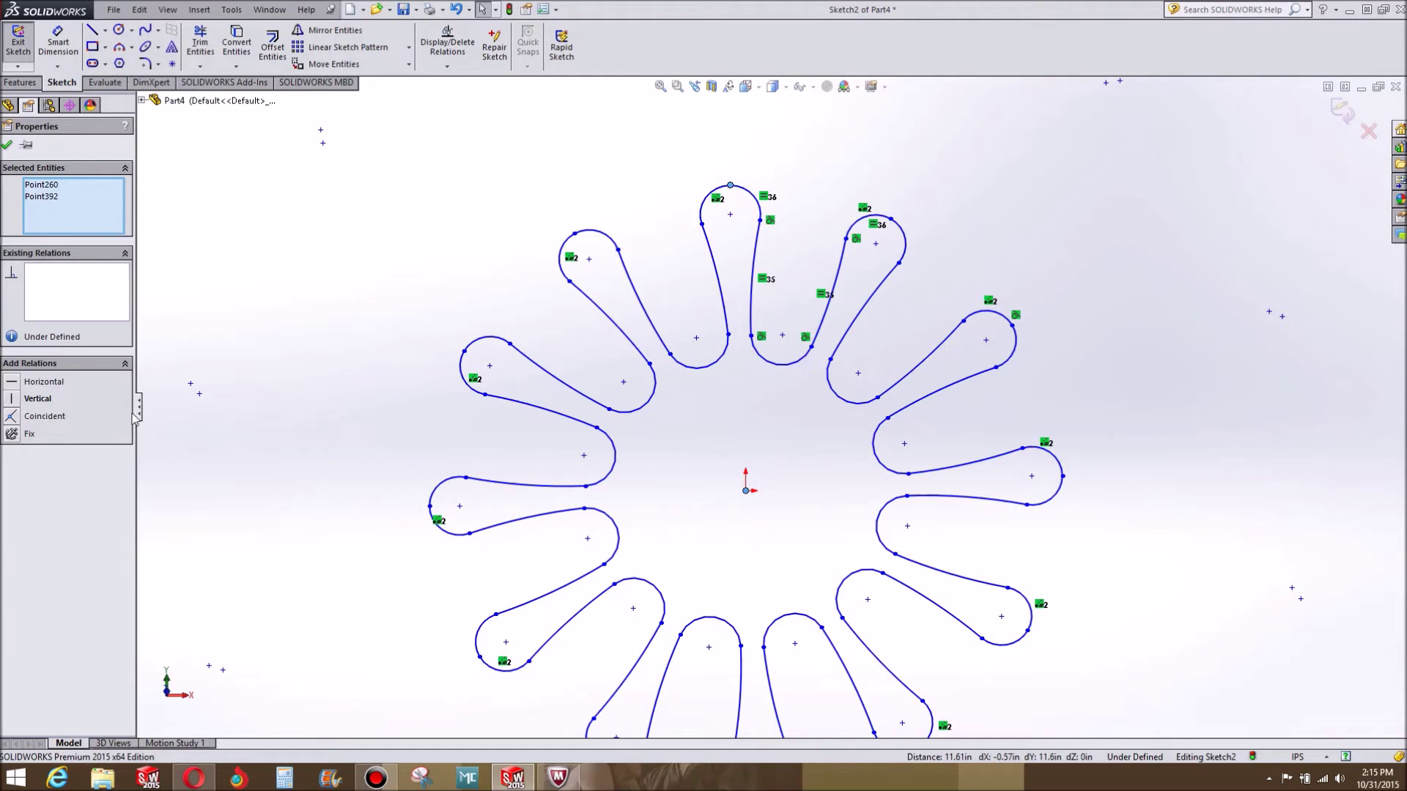
{"action": "left_click", "coordinate": [11, 400]}
{"action": "left_click", "coordinate": [678, 513]}
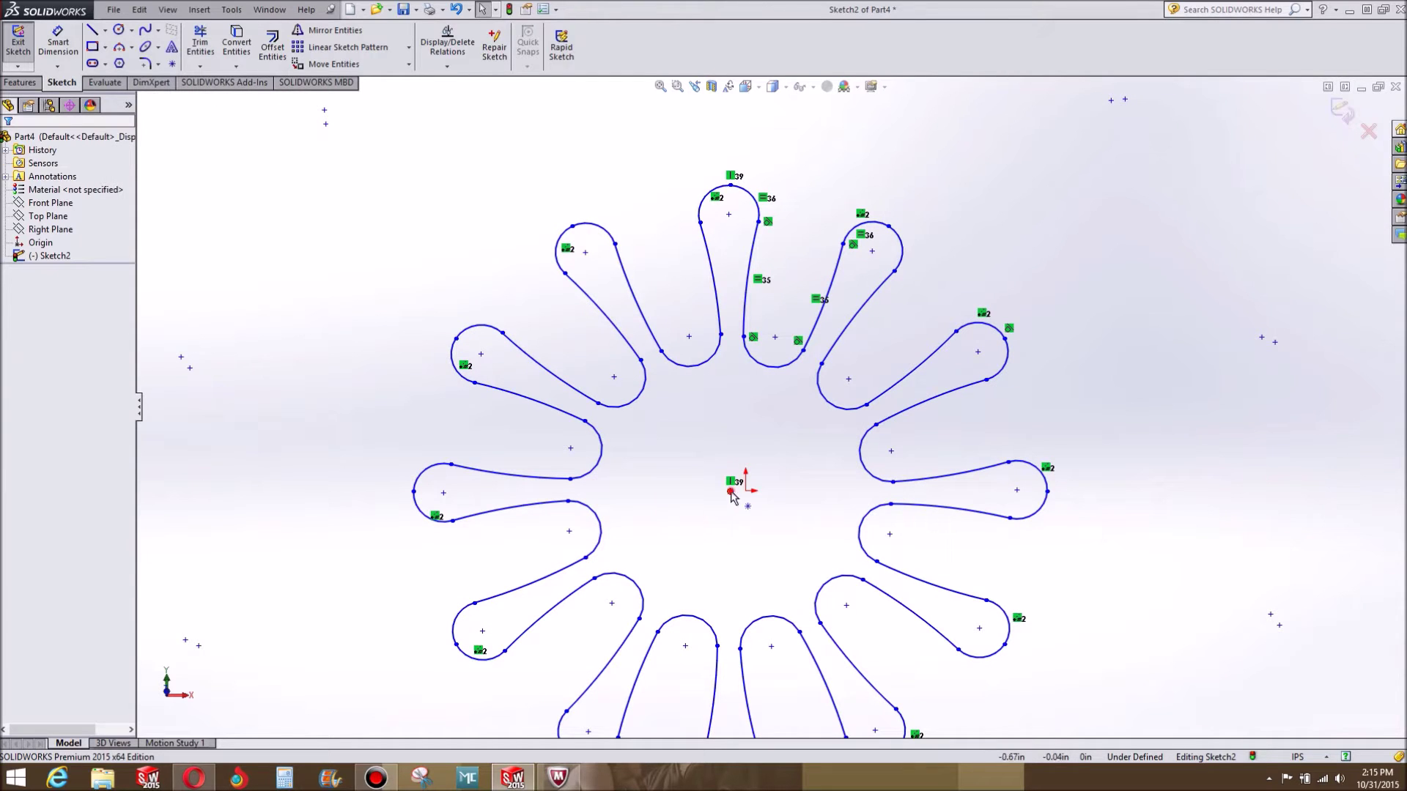
Make the circular pattern's center point coincident with the origin.
{"action": "left_click", "coordinate": [745, 491]}
{"action": "left_click", "coordinate": [746, 491], "text": "ctrl"}
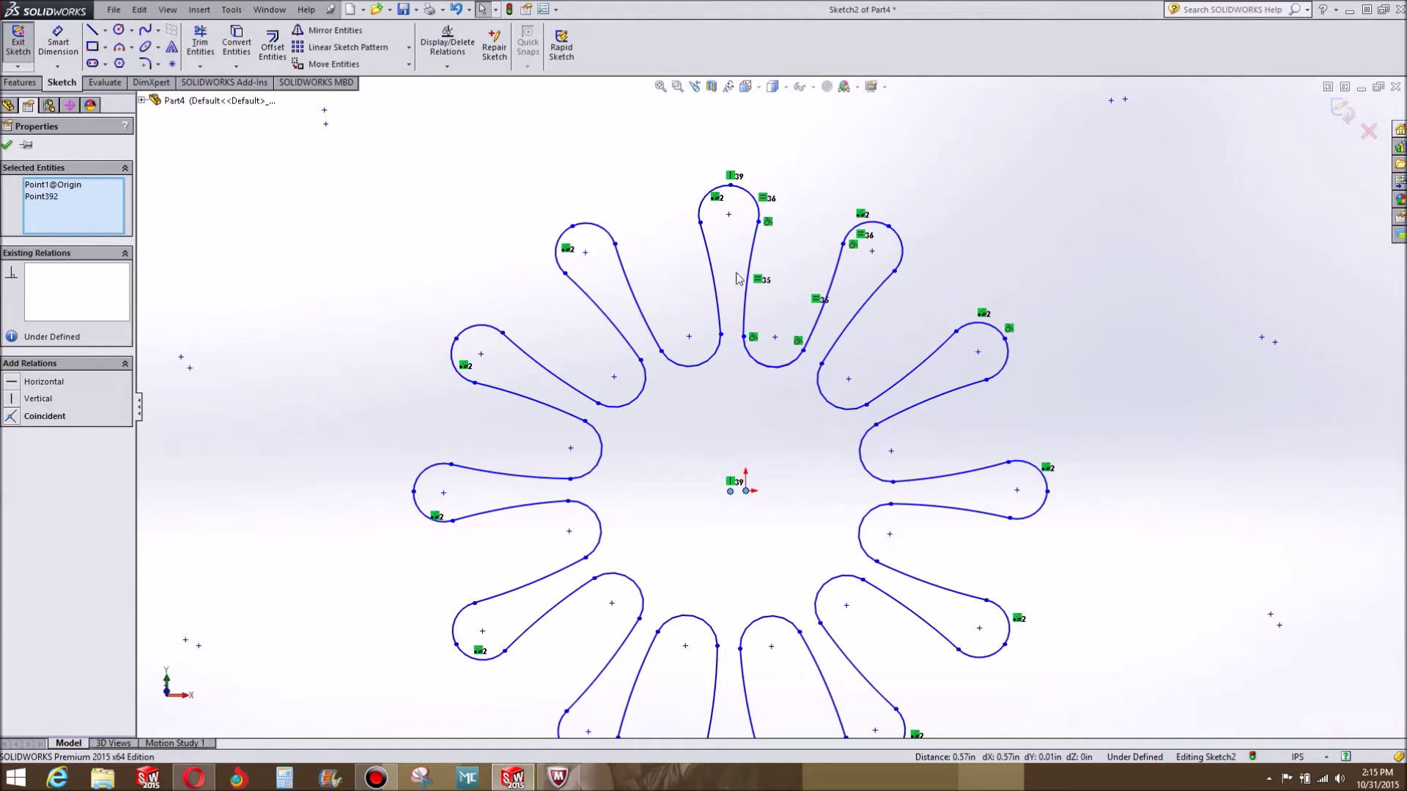
{"action": "left_click", "coordinate": [10, 417]}
{"action": "left_click", "coordinate": [1202, 276]}
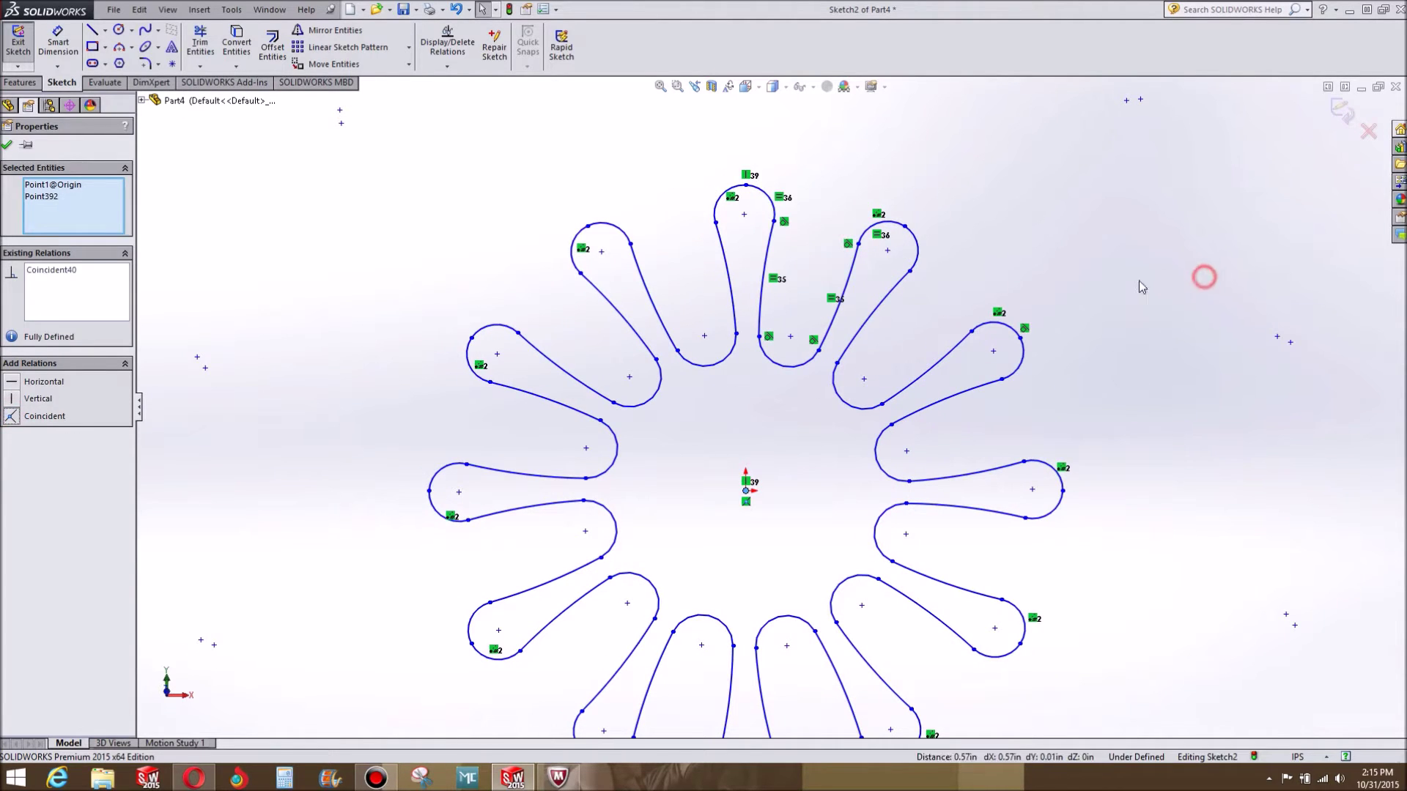
Dimension the vertical distance between the top lobe's crown point and the origin as 18 in.
{"action": "mouse_move", "coordinate": [746, 188]}
{"action": "left_mouse_down"}
{"action": "mouse_move", "coordinate": [746, 223]}
{"action": "mouse_move", "coordinate": [747, 189]}
{"action": "left_mouse_up"}
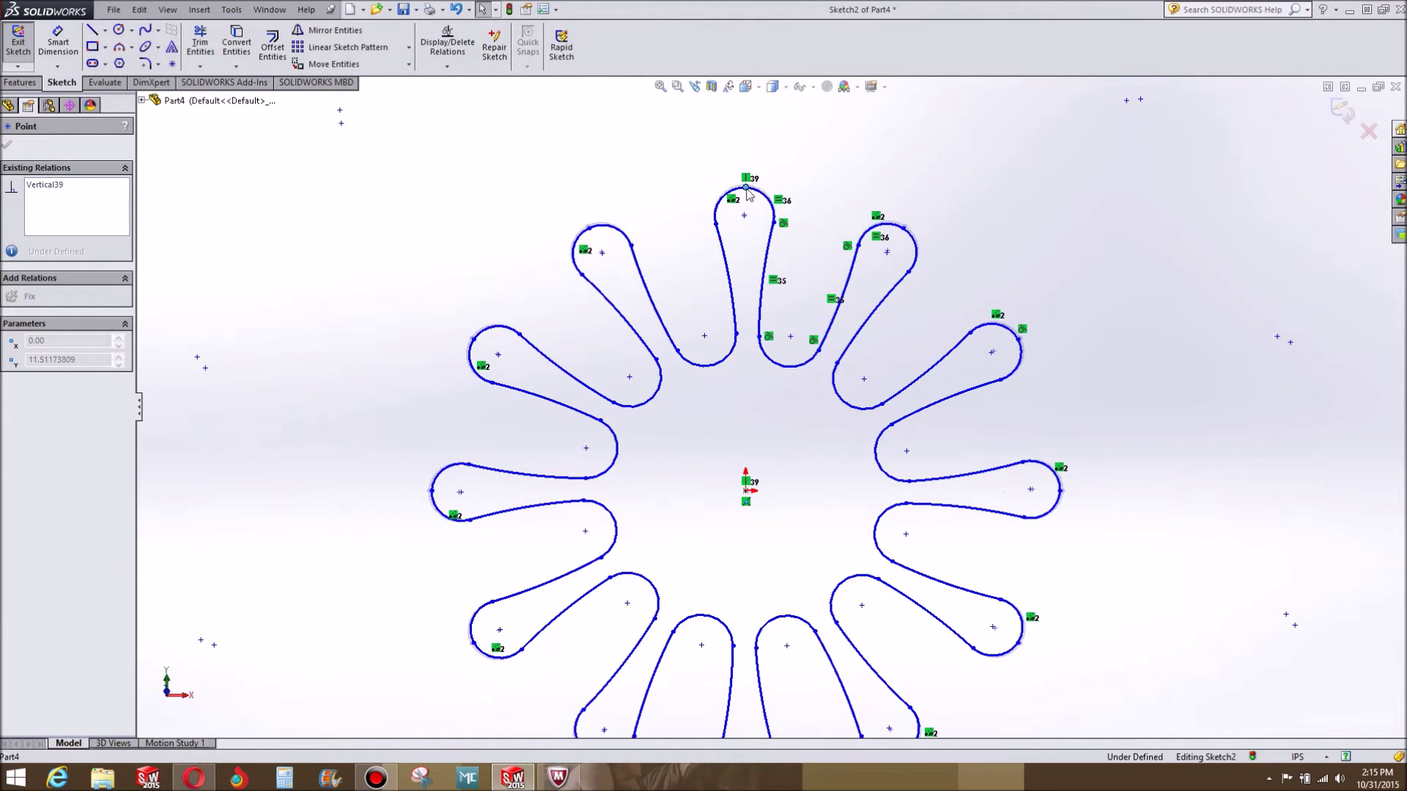
{"action": "left_click", "coordinate": [58, 42]}
{"action": "left_click", "coordinate": [745, 188]}
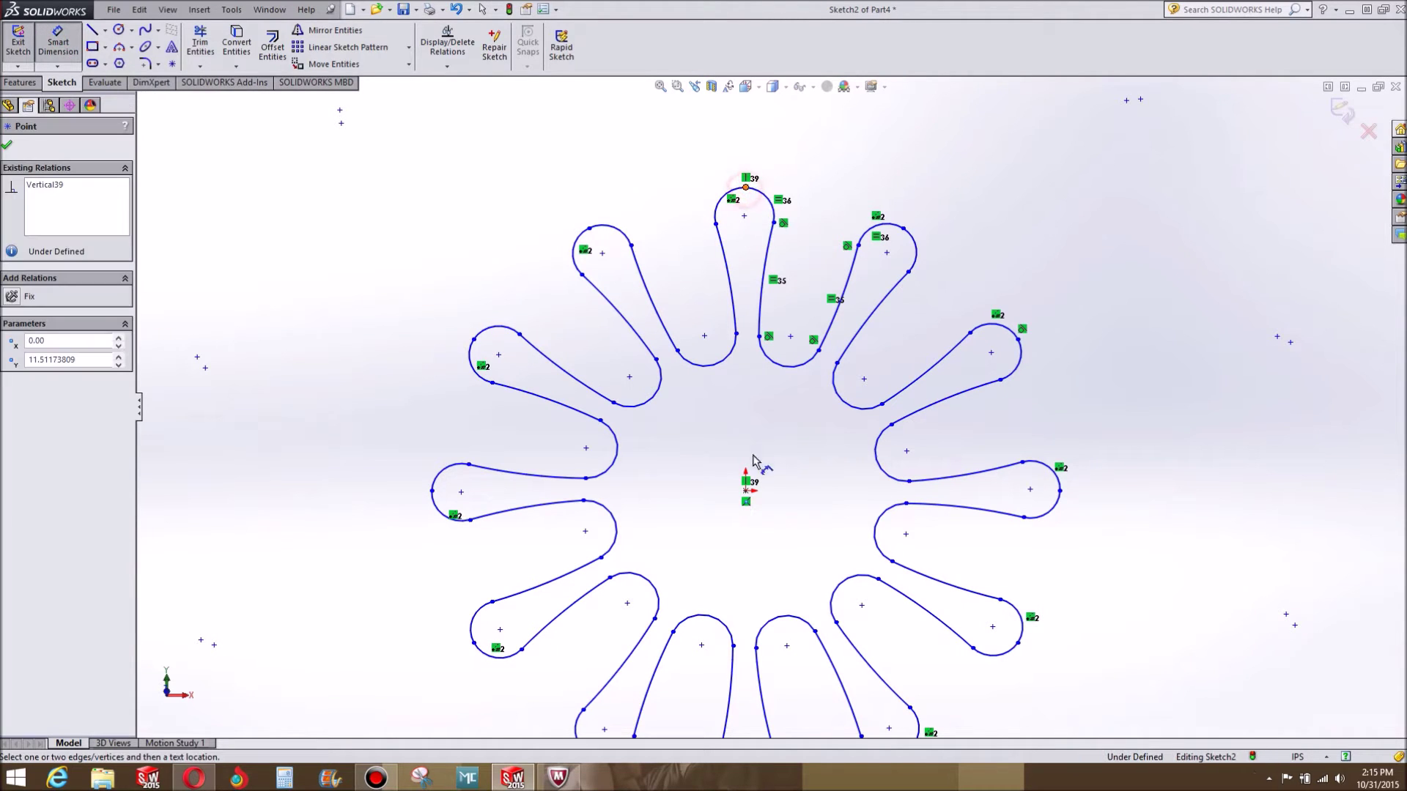
{"action": "left_click", "coordinate": [746, 490]}
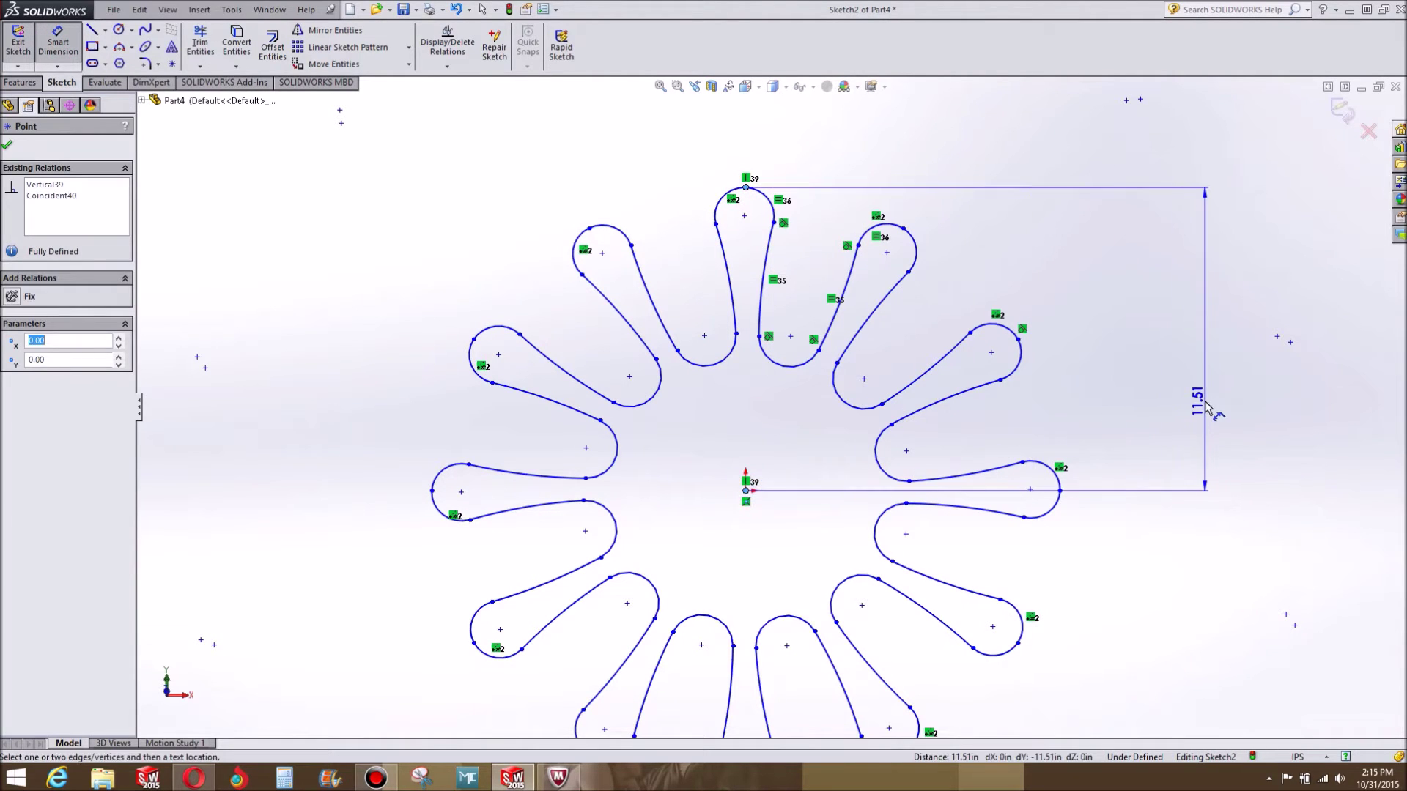
{"action": "left_click", "coordinate": [1121, 401]}
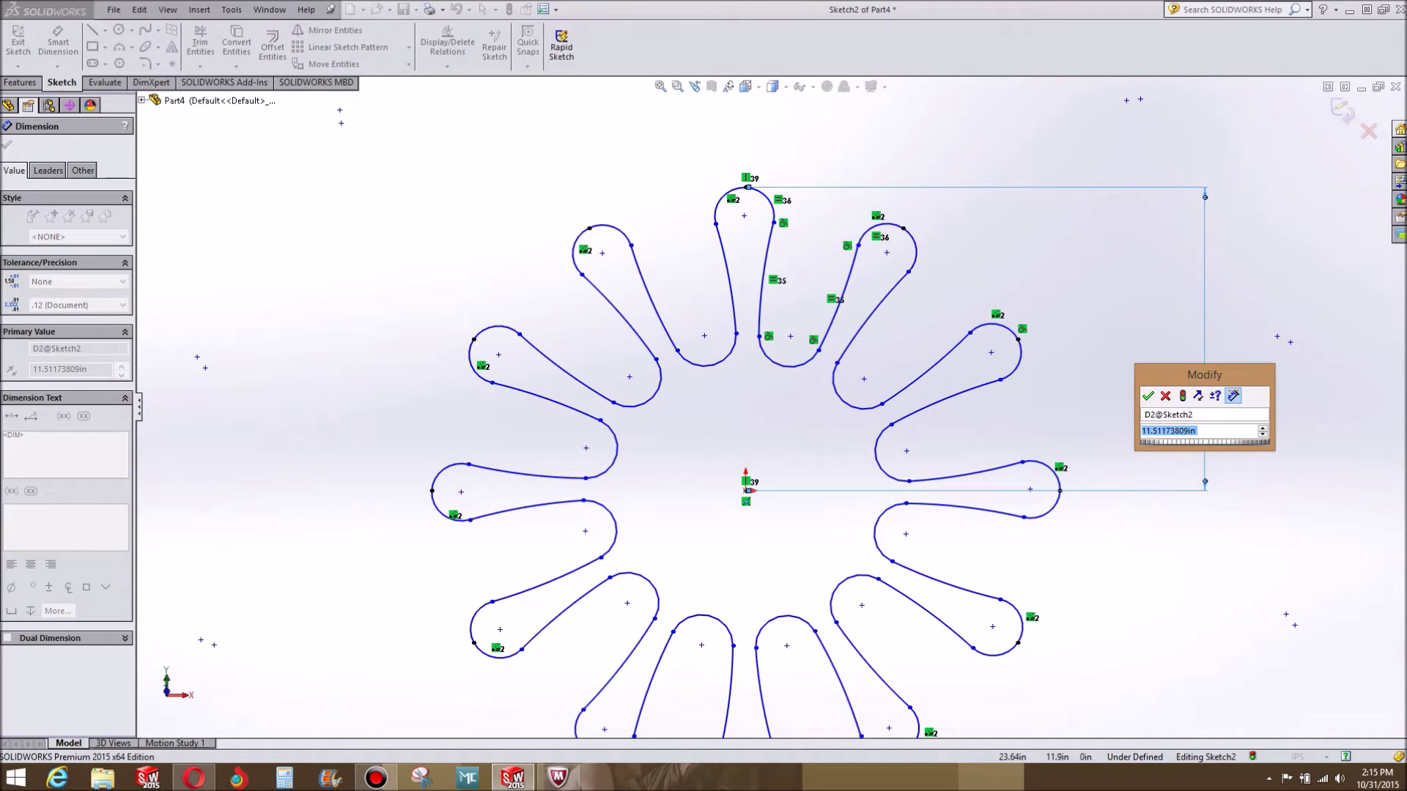
{"action": "mouse_move", "coordinate": [1406, 790]}
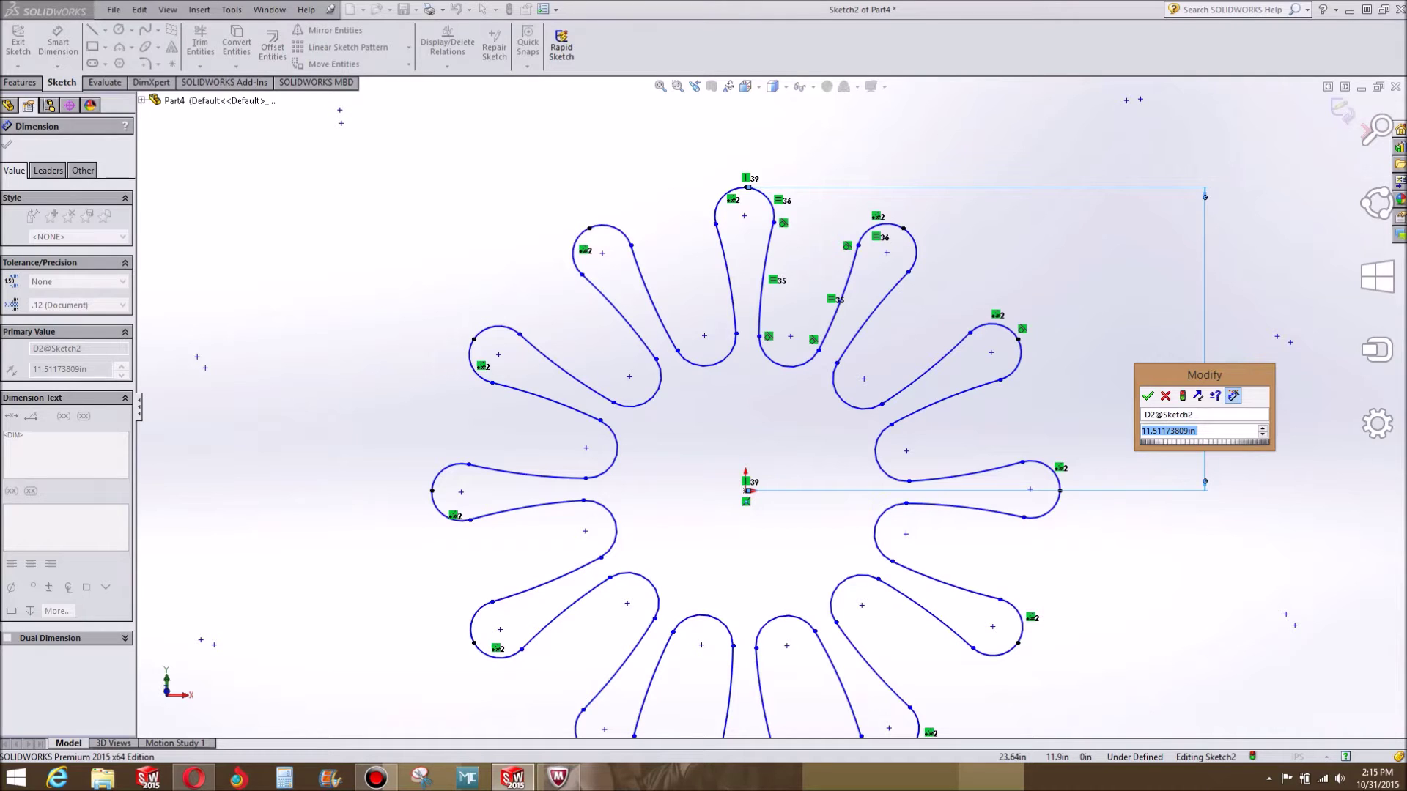
{"action": "type", "text": "18"}
{"action": "key", "text": "Return"}
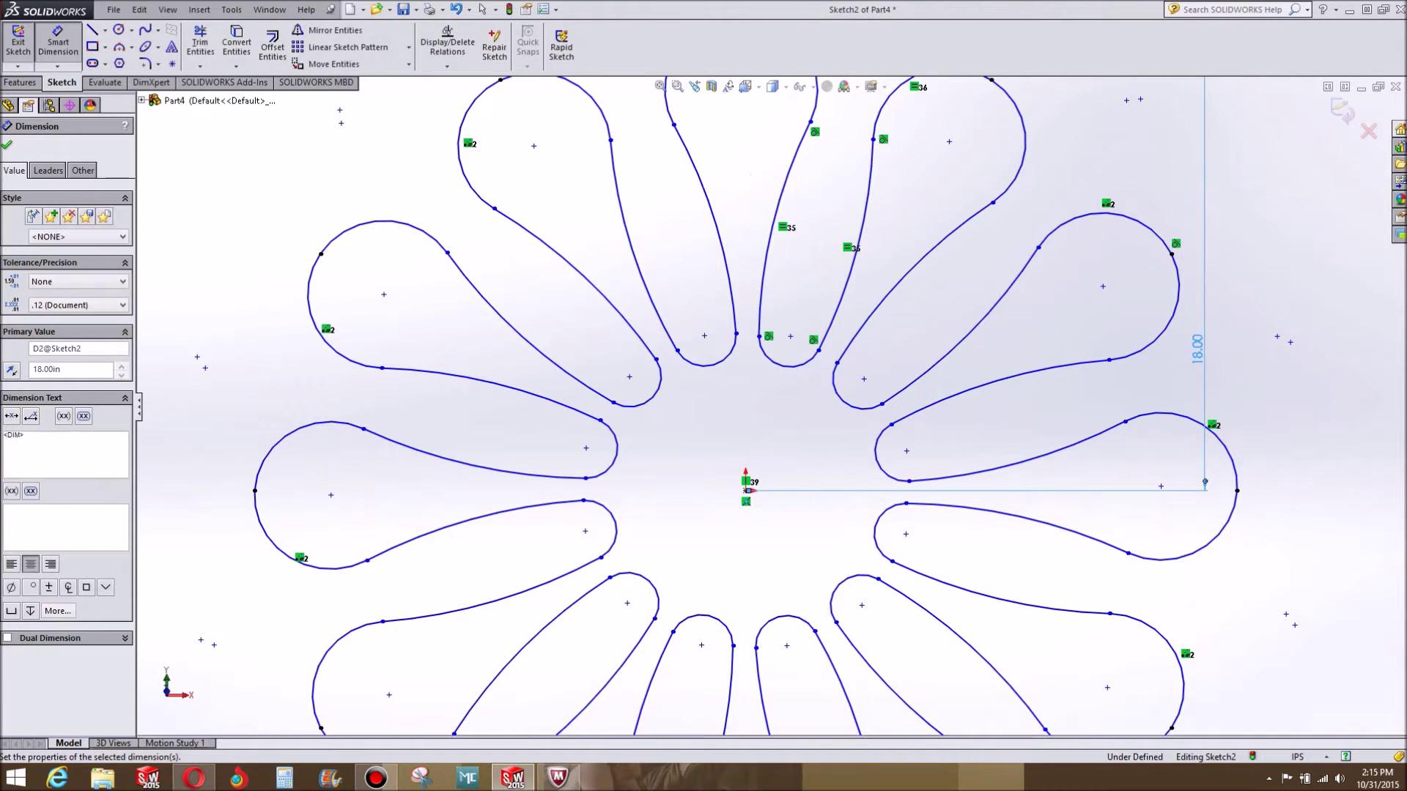
{"action": "key", "text": "f"}
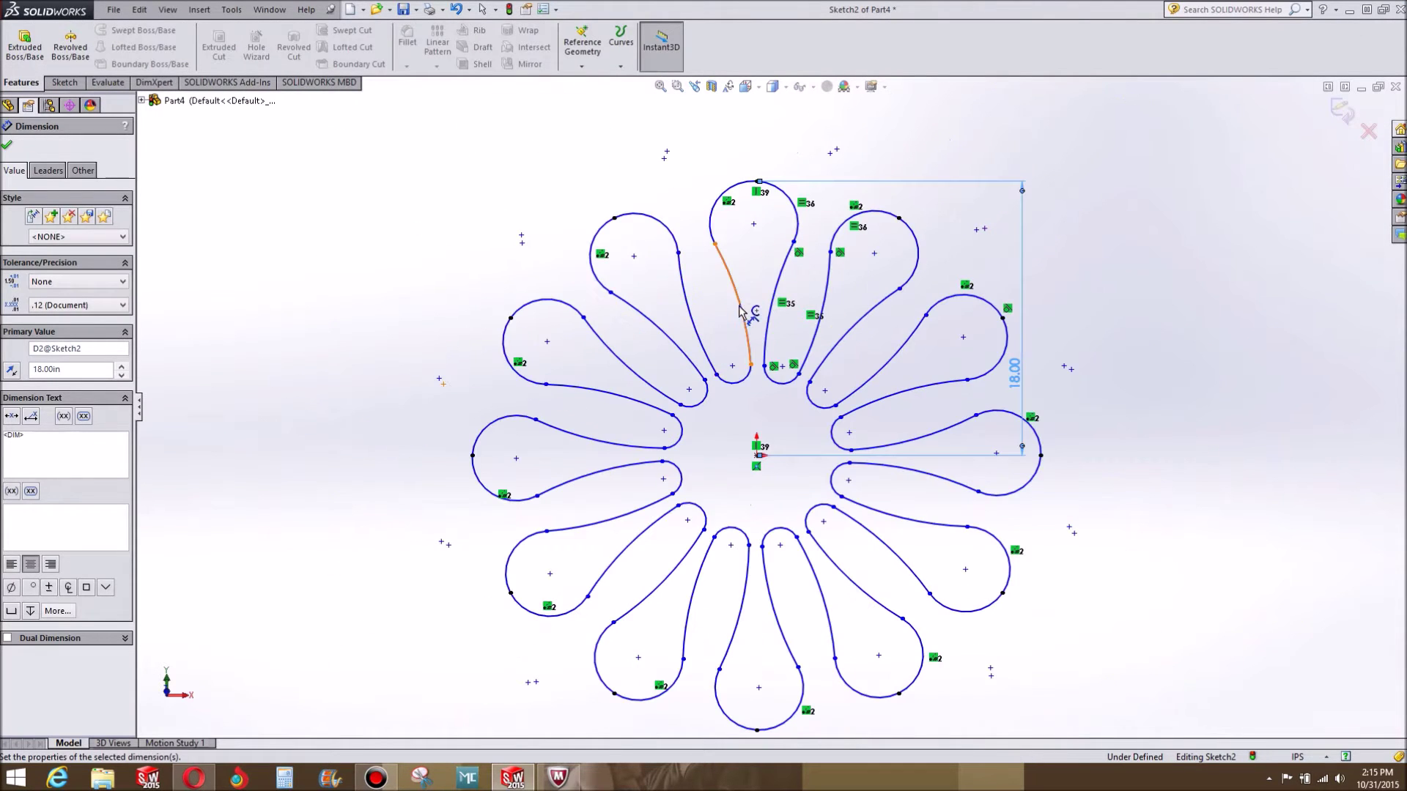
Reshape the patterned lobes by pulling the inner end of the top lobe's side outward, away from the origin.
{"action": "scroll", "coordinate": [742, 312], "scroll_direction": "down", "scroll_amount": 2}
{"action": "key", "text": "Escape"}
{"action": "mouse_move", "coordinate": [759, 403]}
{"action": "left_mouse_down"}
{"action": "mouse_move", "coordinate": [713, 373]}
{"action": "mouse_move", "coordinate": [782, 356]}
{"action": "mouse_move", "coordinate": [733, 370]}
{"action": "mouse_move", "coordinate": [762, 366]}
{"action": "left_mouse_up"}
{"action": "left_click", "coordinate": [701, 298]}
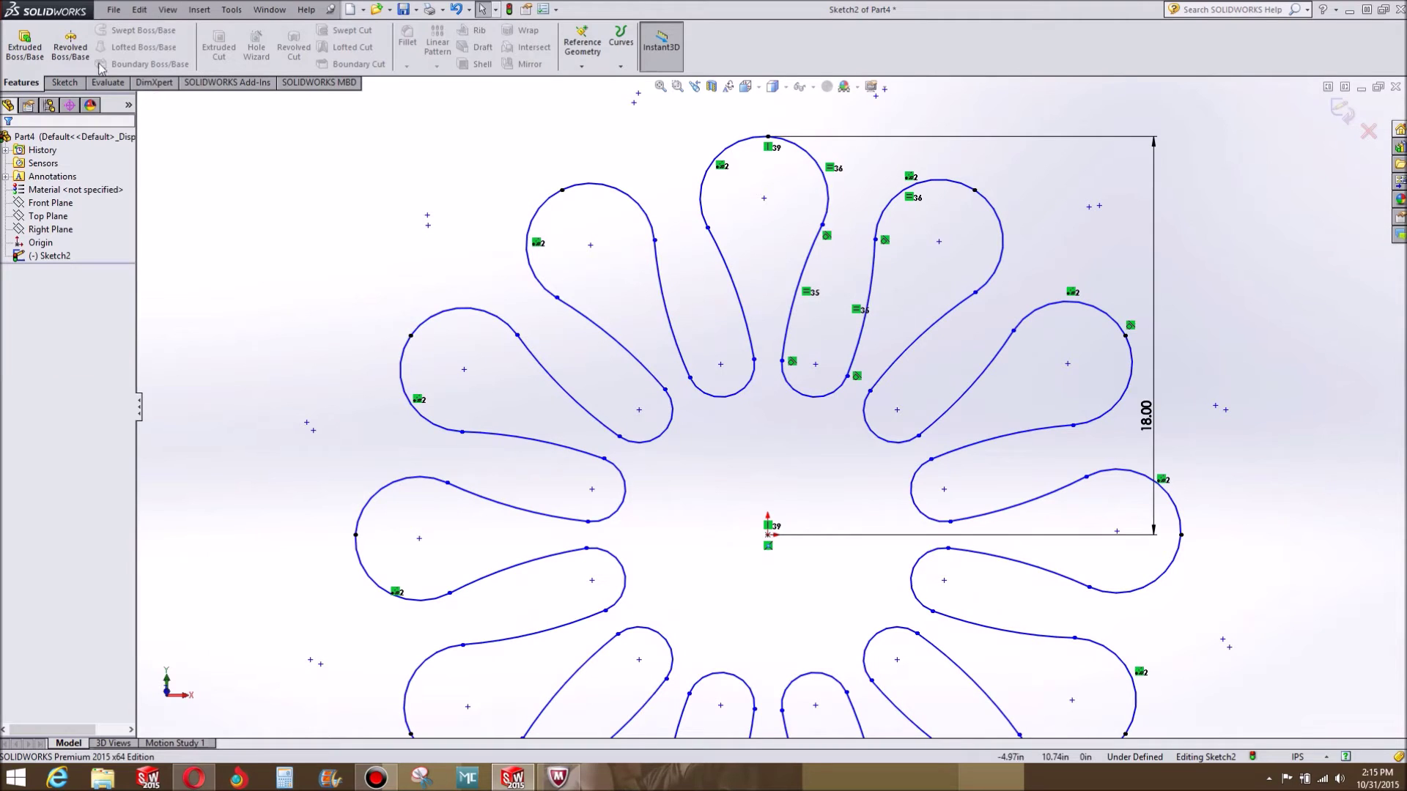
Draw a construction centerline across the top lobe's base, joining the inner endpoints of its two sides.
{"action": "left_click", "coordinate": [65, 82]}
{"action": "left_click", "coordinate": [105, 30]}
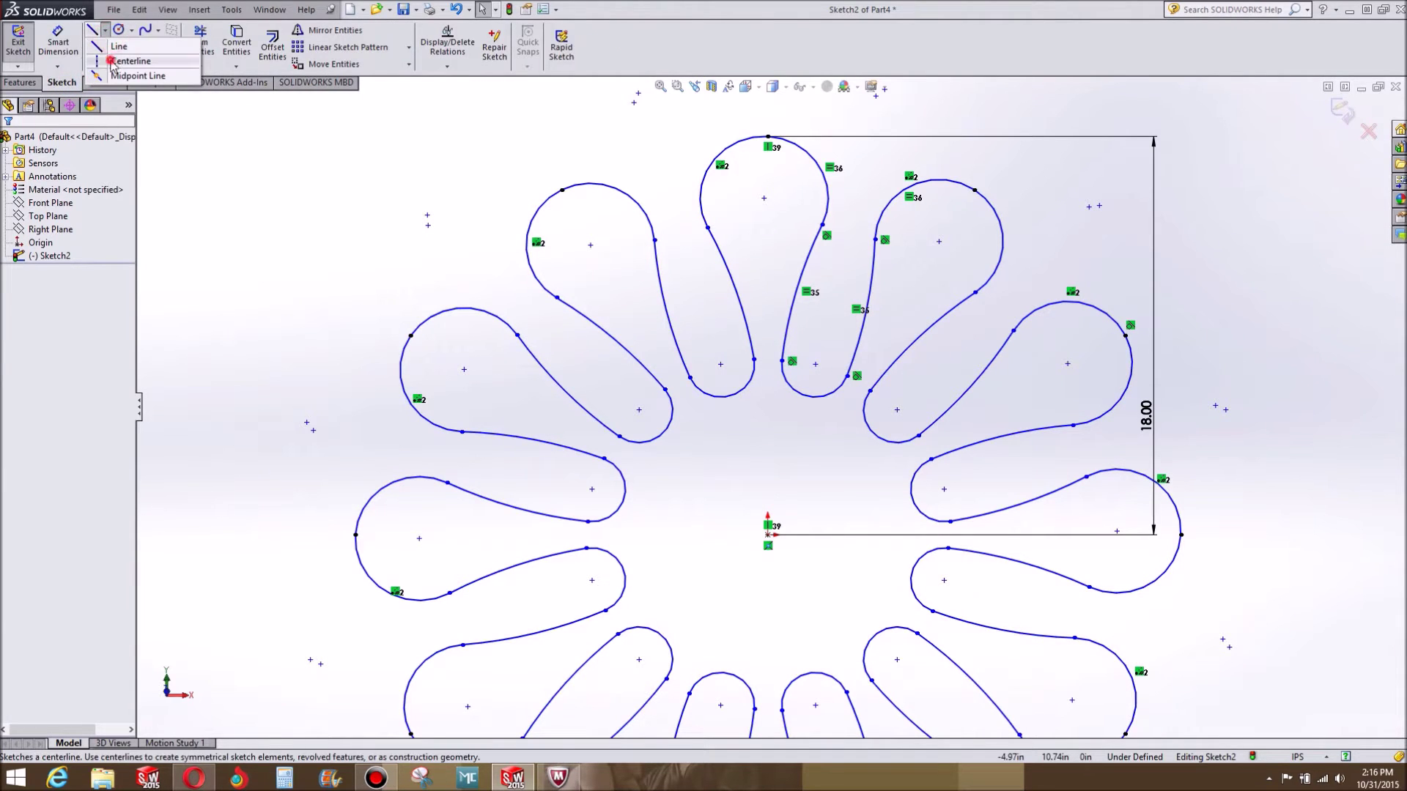
{"action": "left_click", "coordinate": [121, 57]}
{"action": "left_click", "coordinate": [754, 361]}
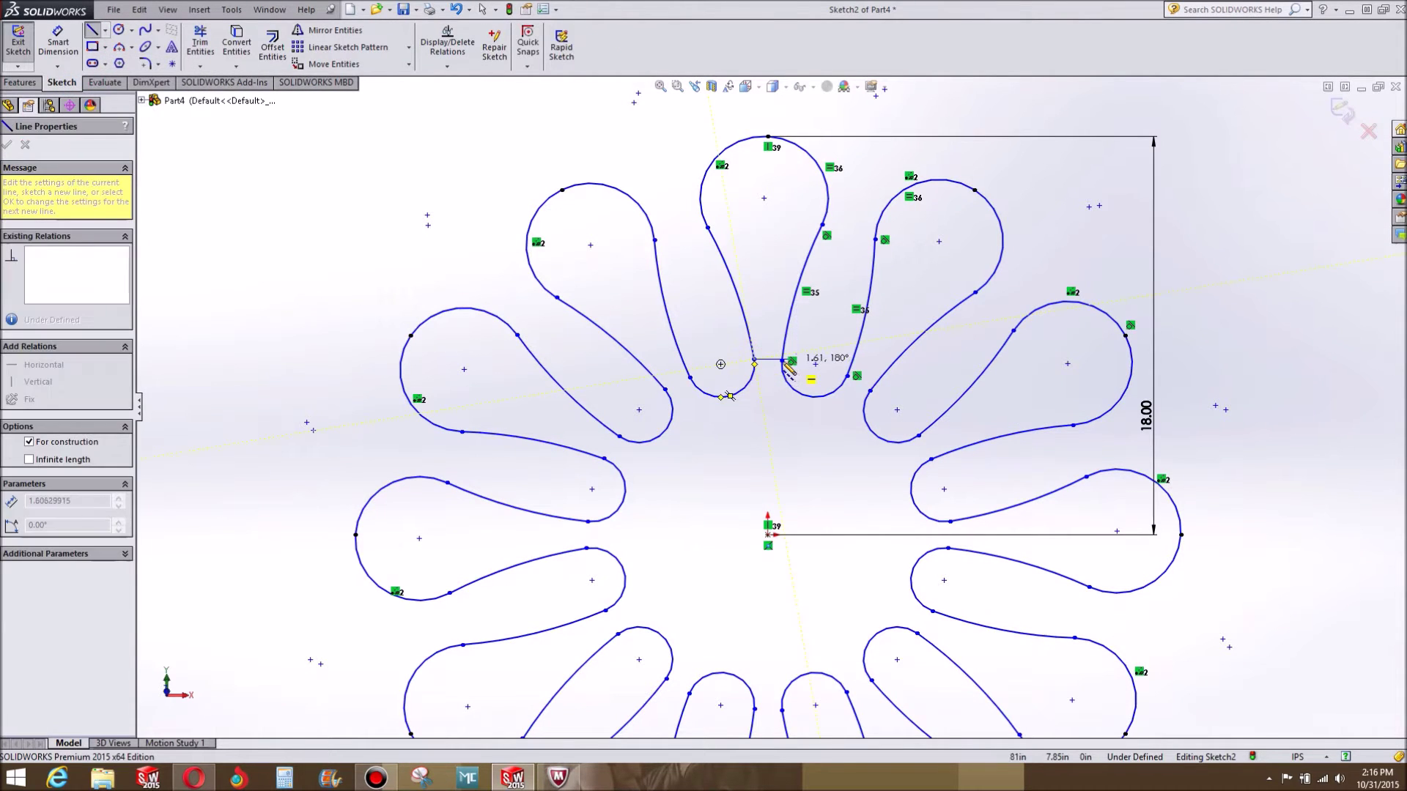
{"action": "left_click", "coordinate": [782, 361]}
{"action": "key", "text": "Escape"}
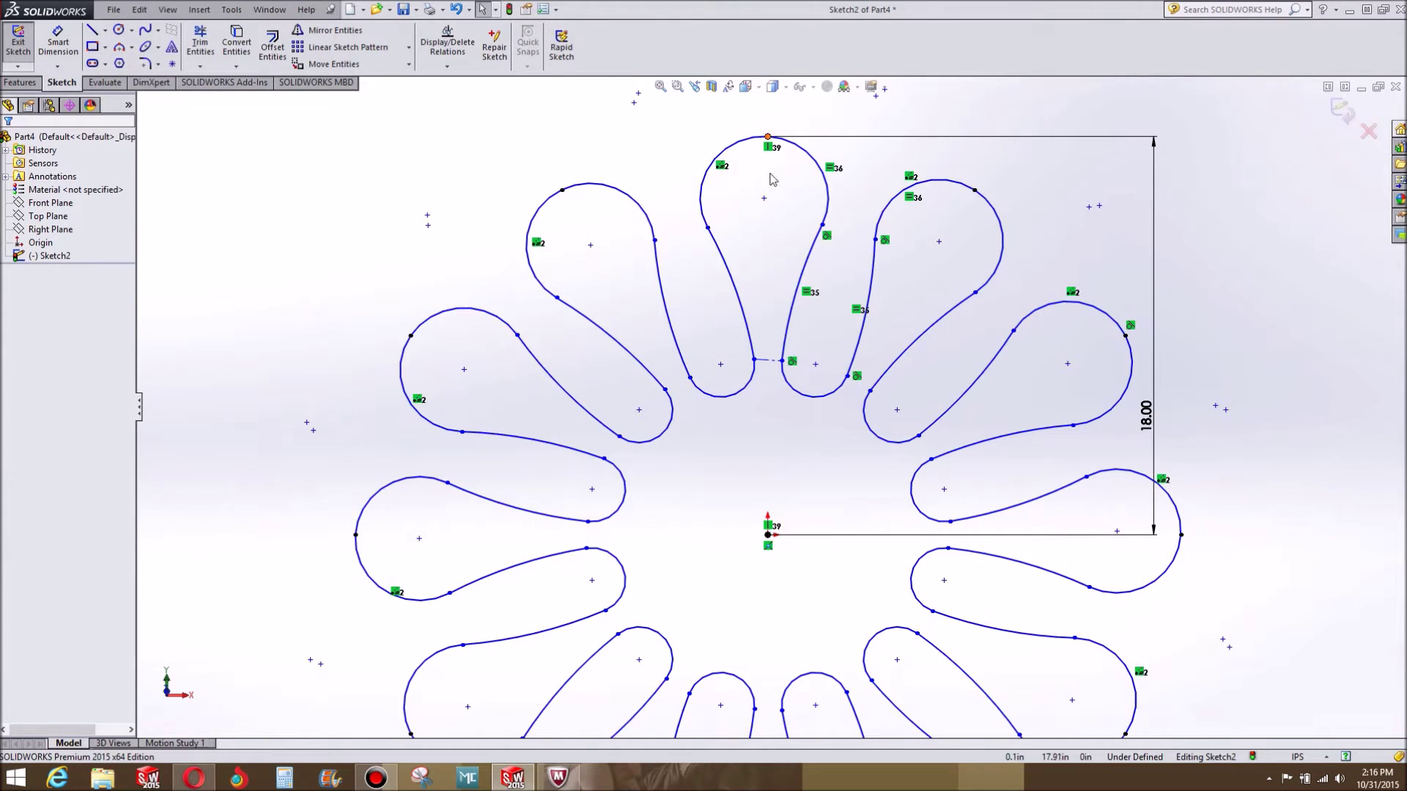
Add a Horizontal relation to the centerline across the top lobe's base.
{"action": "left_click", "coordinate": [774, 360]}
{"action": "right_click", "coordinate": [774, 359]}
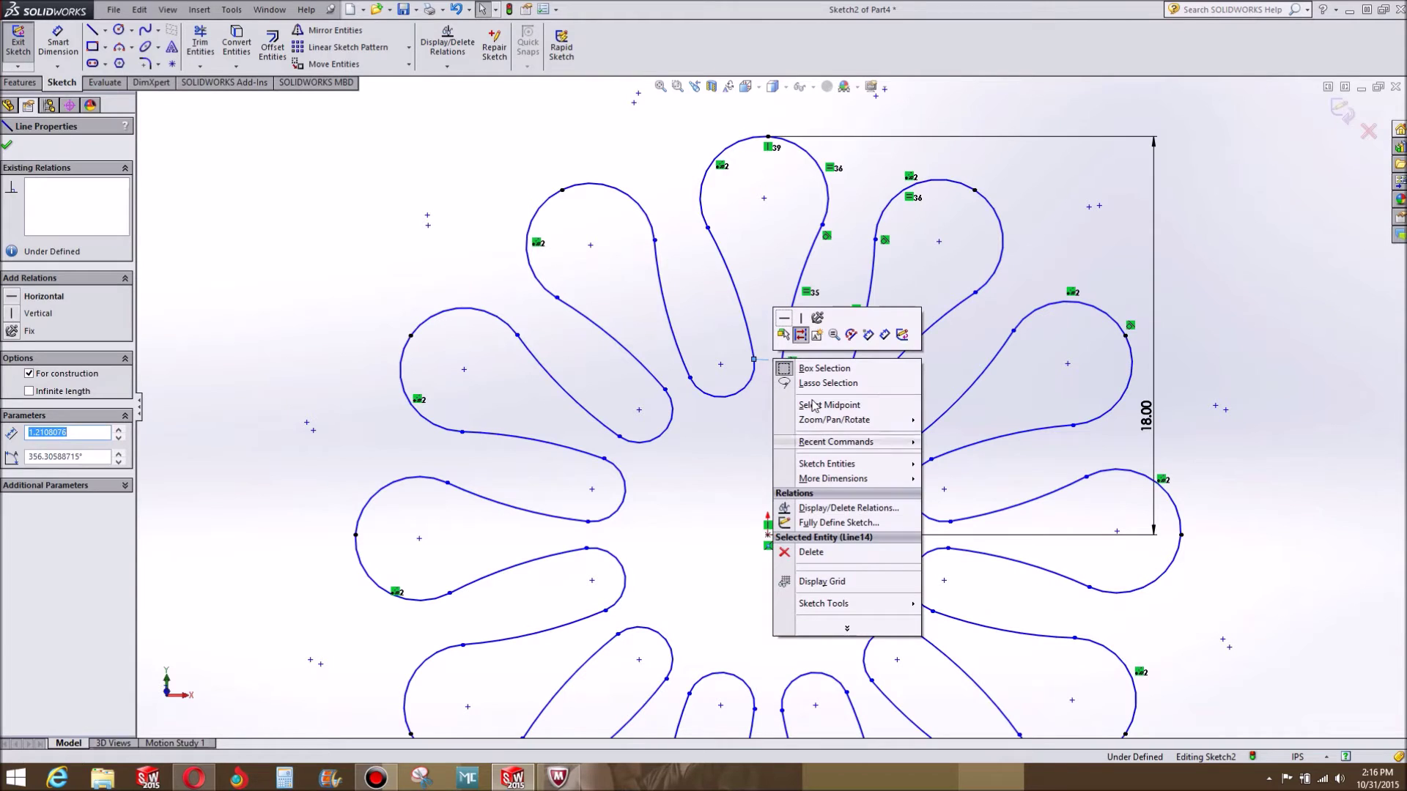
{"action": "left_click", "coordinate": [204, 449]}
{"action": "left_click", "coordinate": [203, 449]}
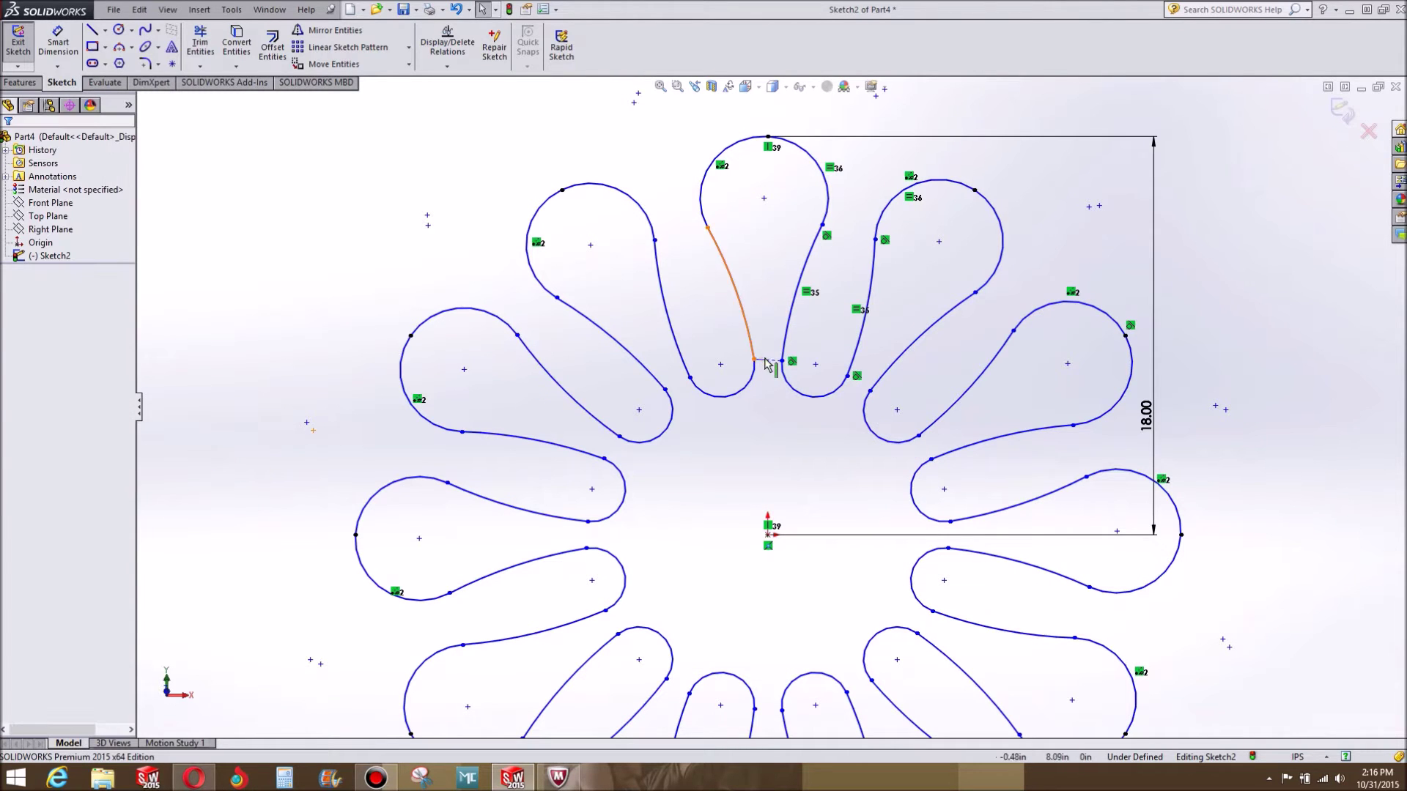
{"action": "left_click", "coordinate": [767, 360]}
{"action": "left_click", "coordinate": [18, 296]}
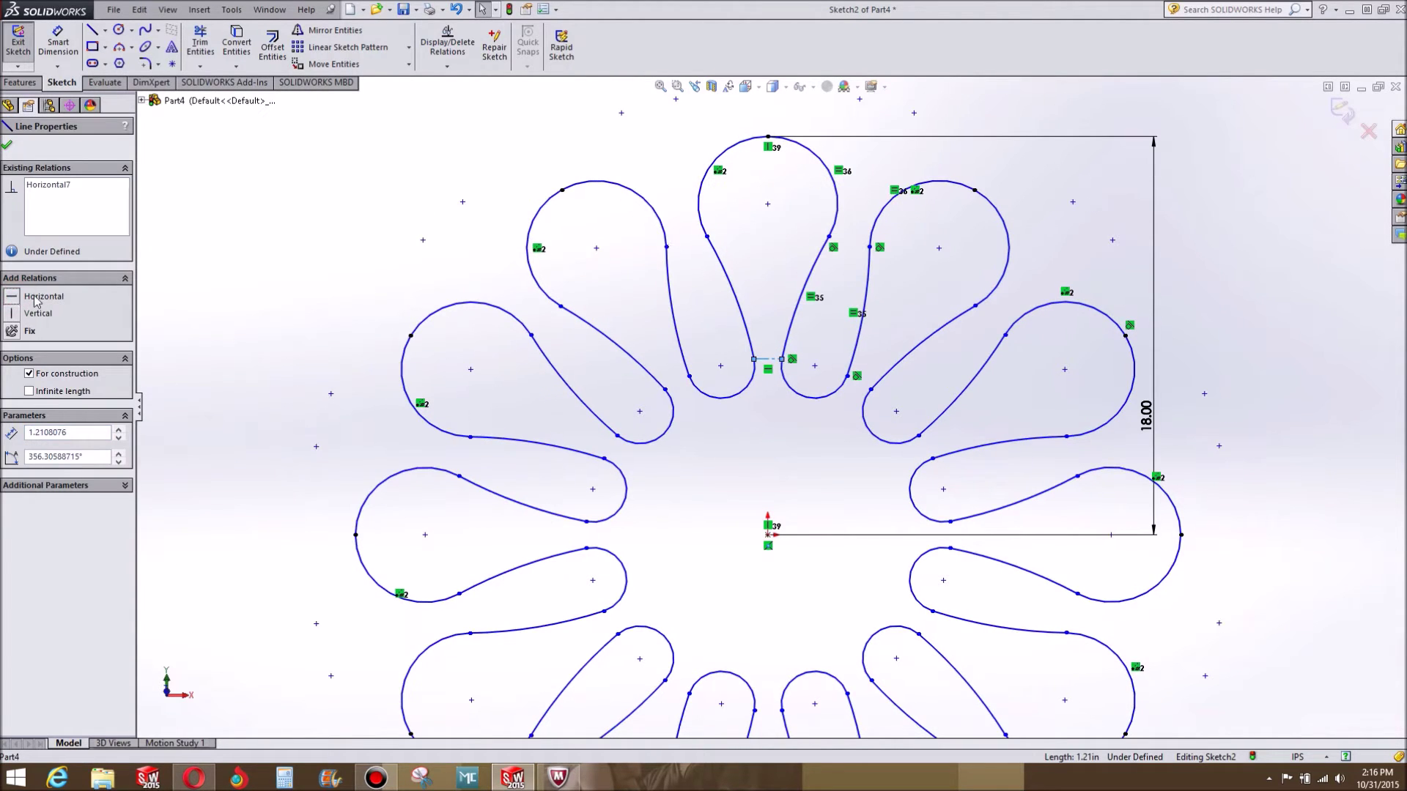
Add a Vertical relation between the base centerline's midpoint and the origin, and move the centerline outward by its endpoint.
{"action": "right_click", "coordinate": [760, 361]}
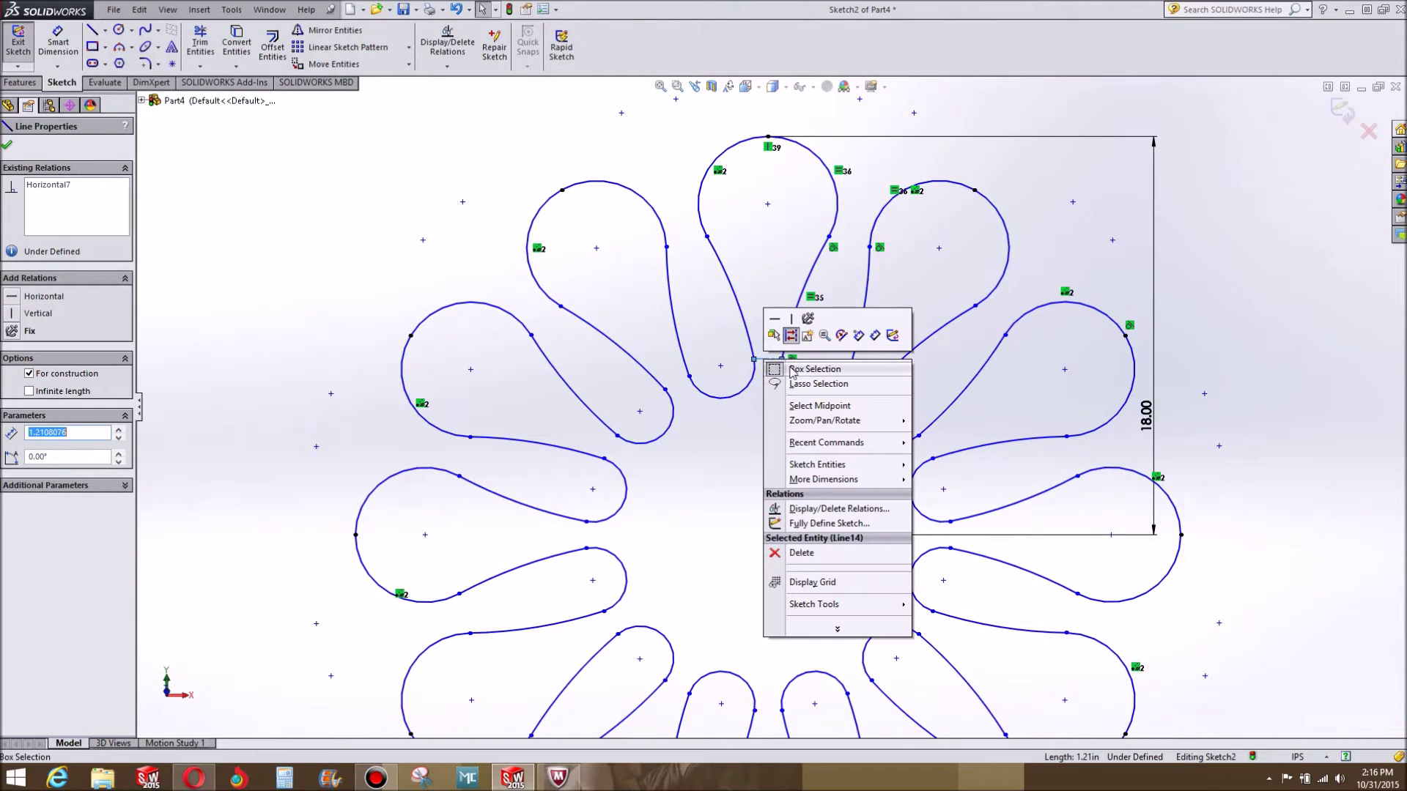
{"action": "left_click", "coordinate": [804, 405]}
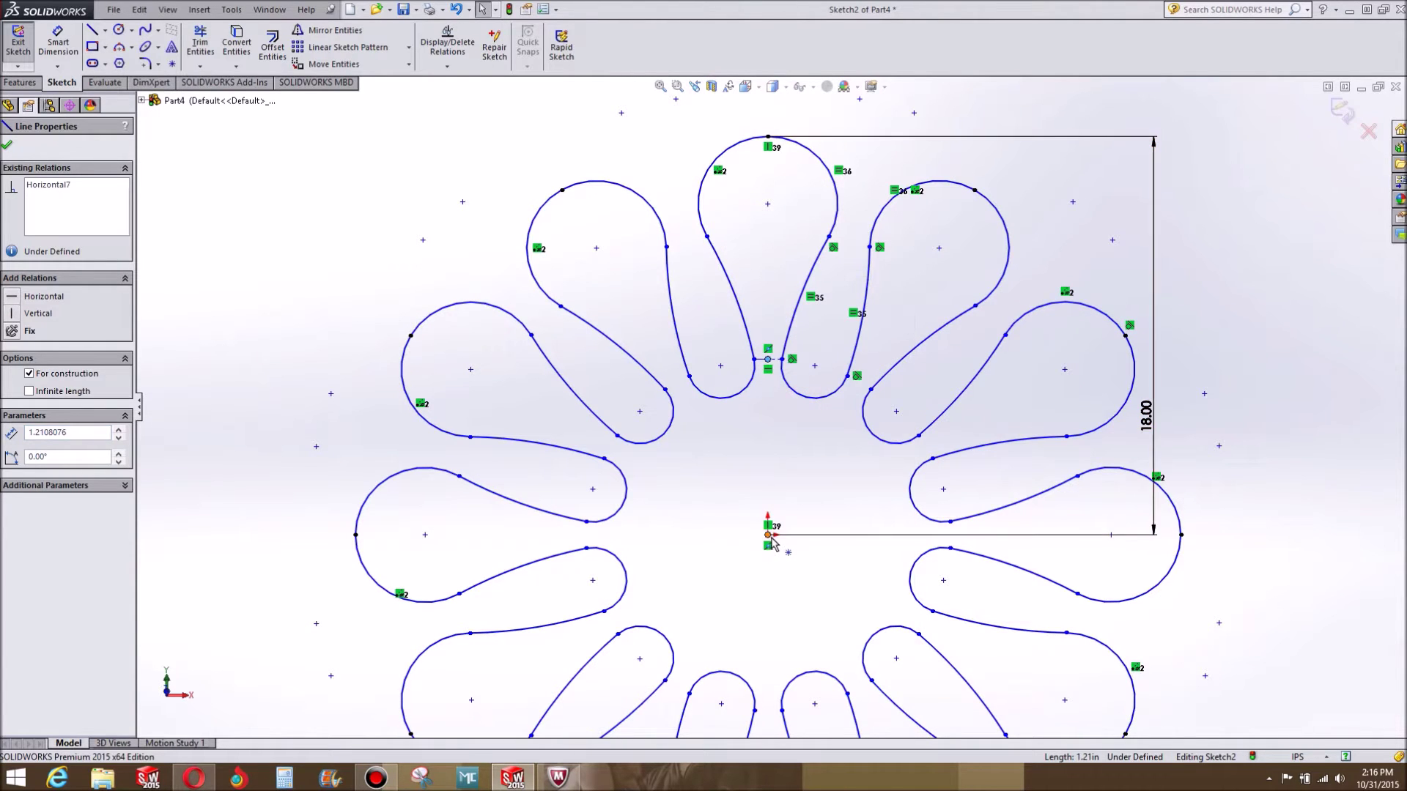
{"action": "left_click", "coordinate": [768, 535], "text": "ctrl"}
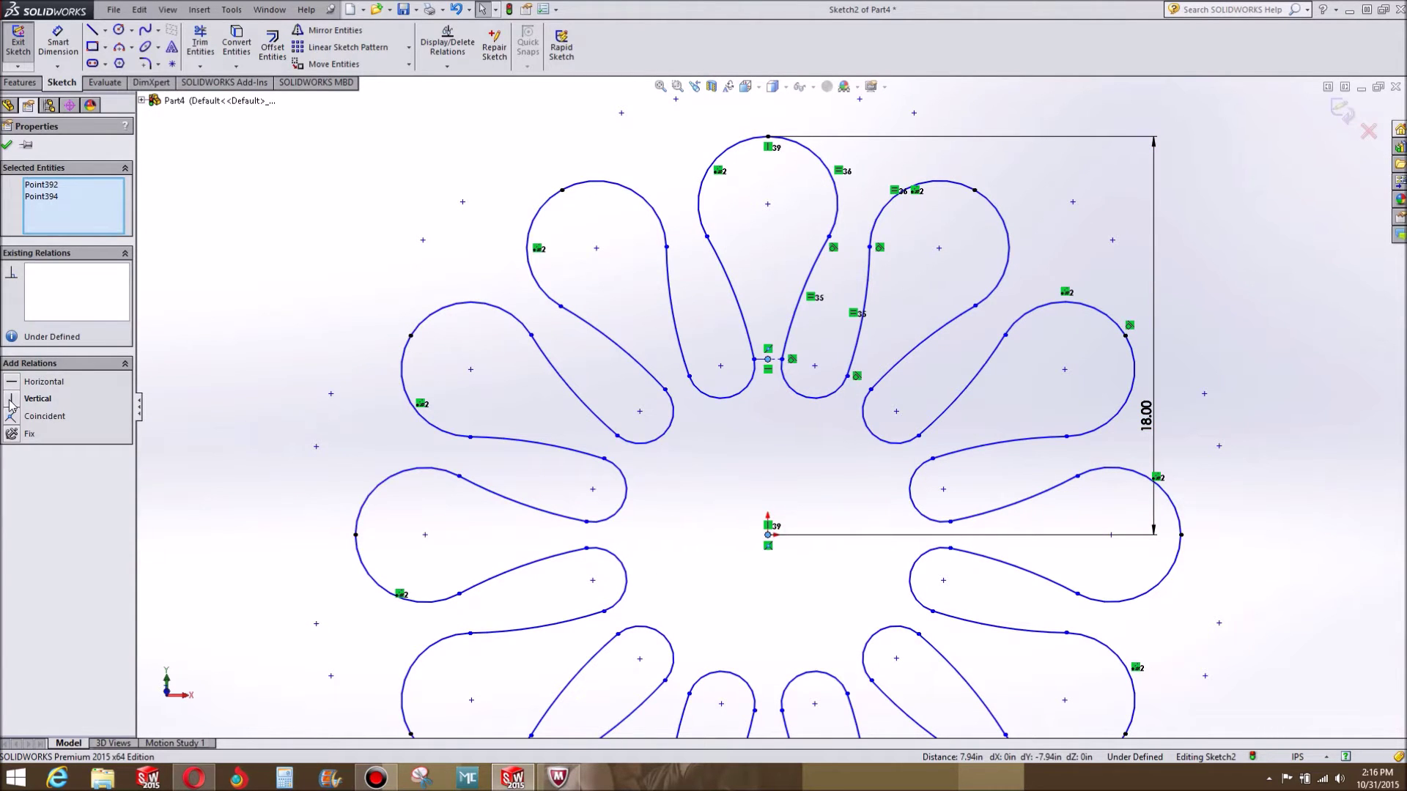
{"action": "left_click", "coordinate": [12, 399]}
{"action": "left_click", "coordinate": [753, 439]}
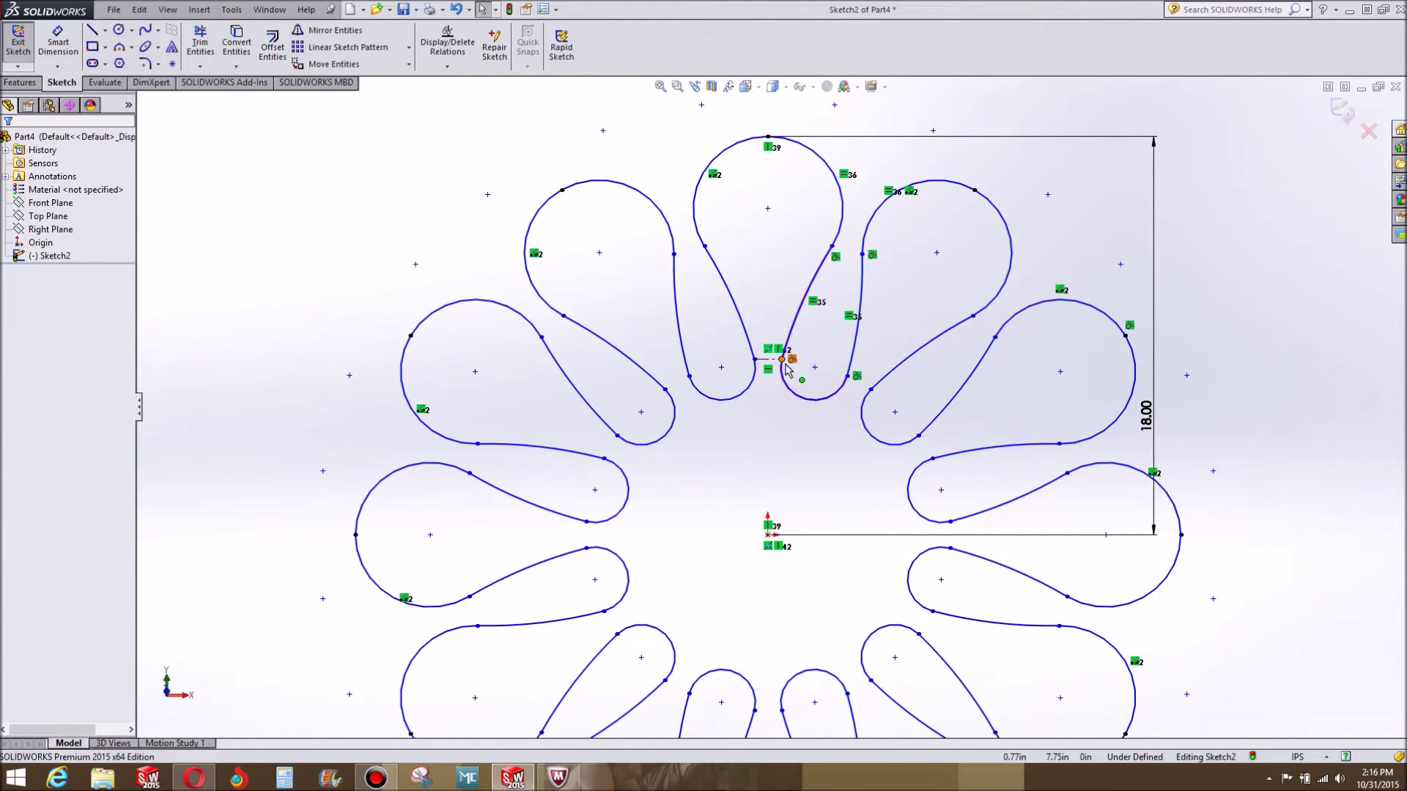
{"action": "mouse_move", "coordinate": [782, 359]}
{"action": "left_mouse_down"}
{"action": "mouse_move", "coordinate": [843, 278]}
{"action": "mouse_move", "coordinate": [766, 330]}
{"action": "mouse_move", "coordinate": [809, 315]}
{"action": "mouse_move", "coordinate": [787, 331]}
{"action": "left_mouse_up"}
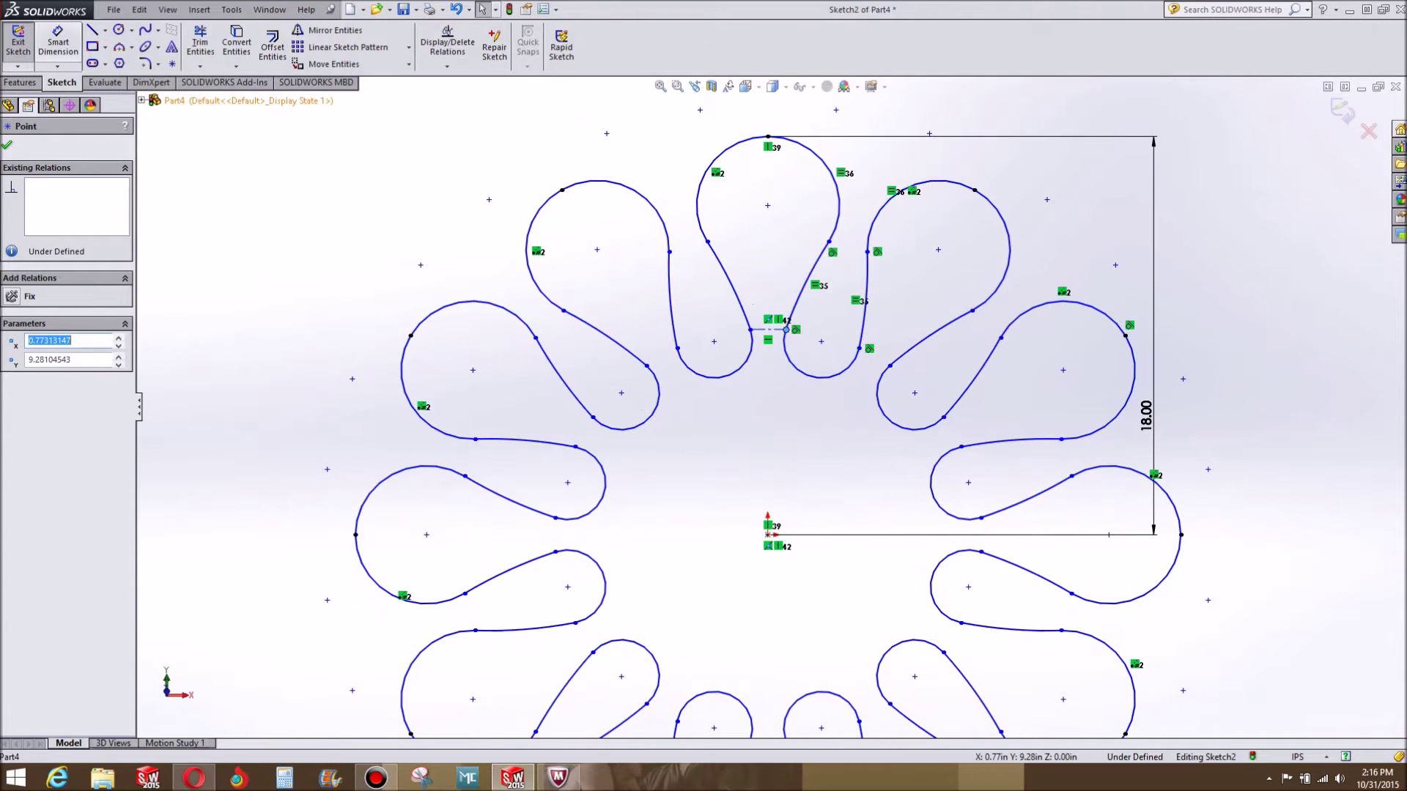
Dimension the top lobe's width between the two lower endpoints of its tip arcs as 3 in.
{"action": "left_click", "coordinate": [58, 42]}
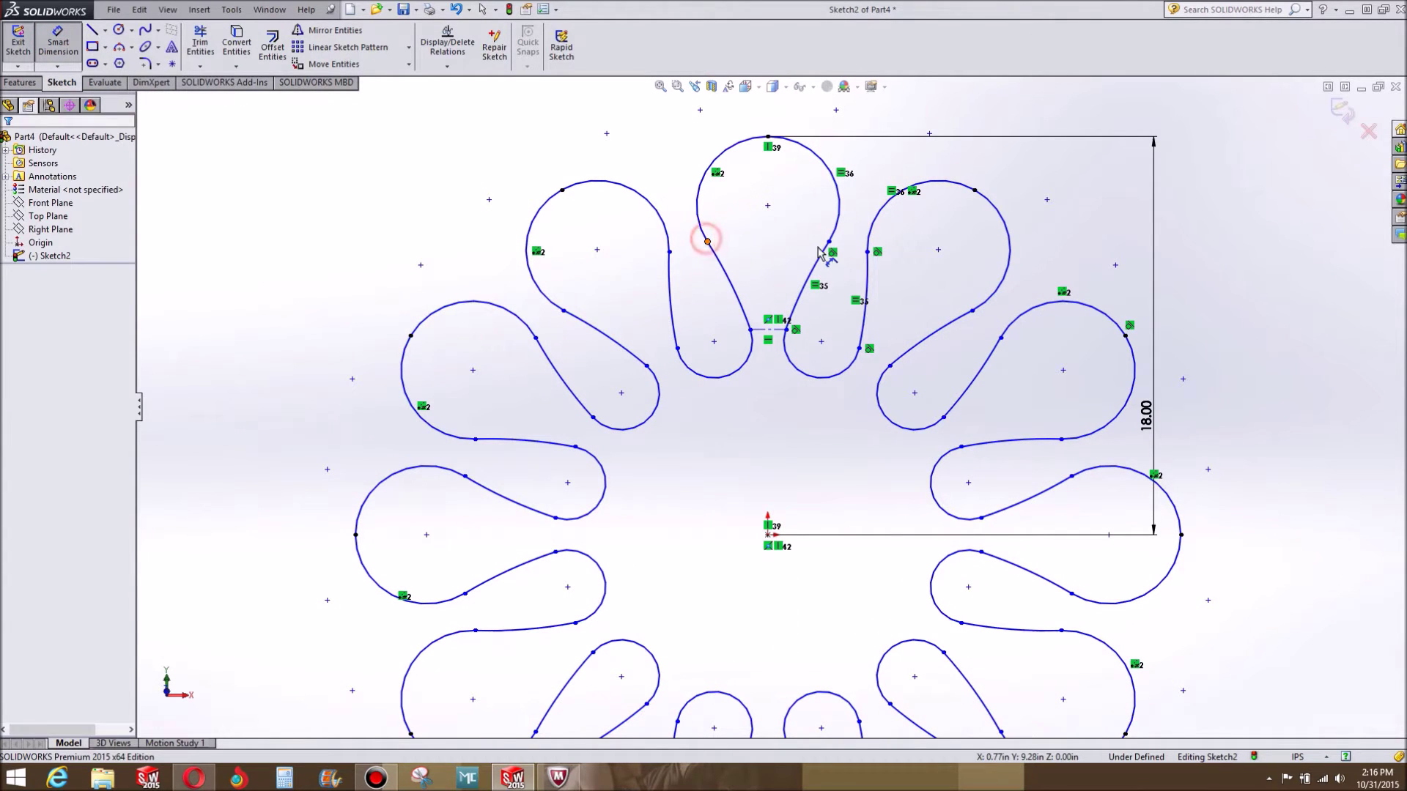
{"action": "left_click", "coordinate": [707, 241]}
{"action": "left_click", "coordinate": [829, 242]}
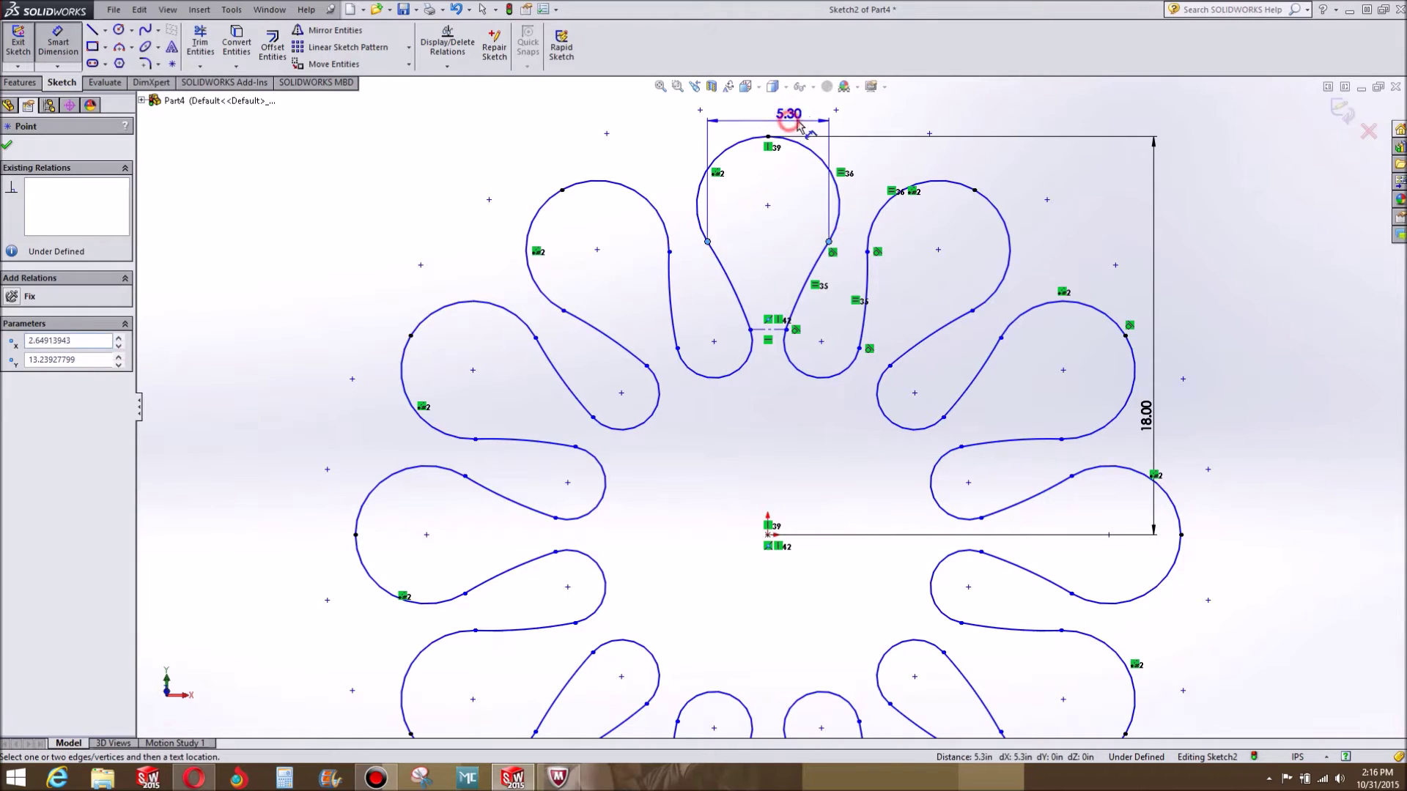
{"action": "left_click", "coordinate": [791, 124]}
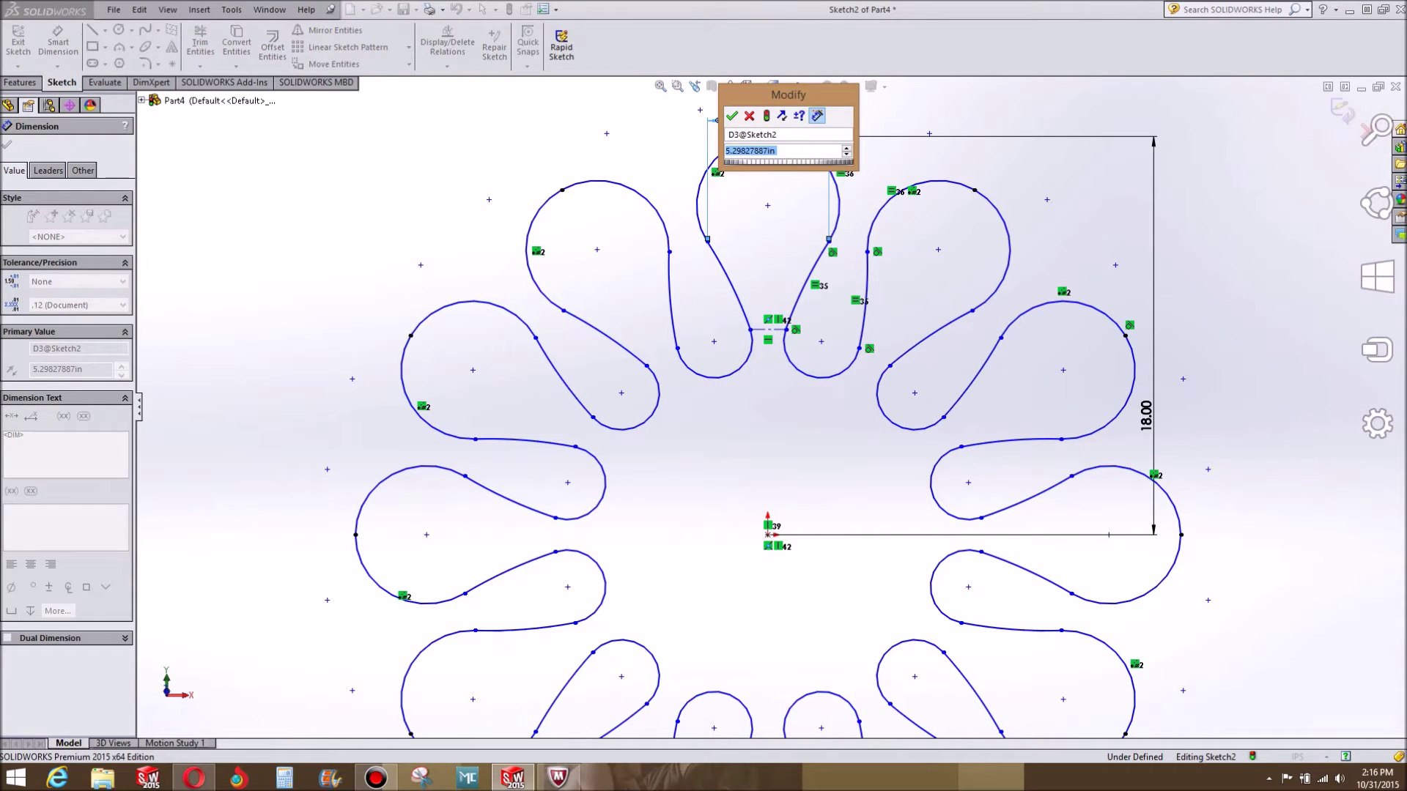
{"action": "type", "text": "3"}
{"action": "key", "text": "Return"}
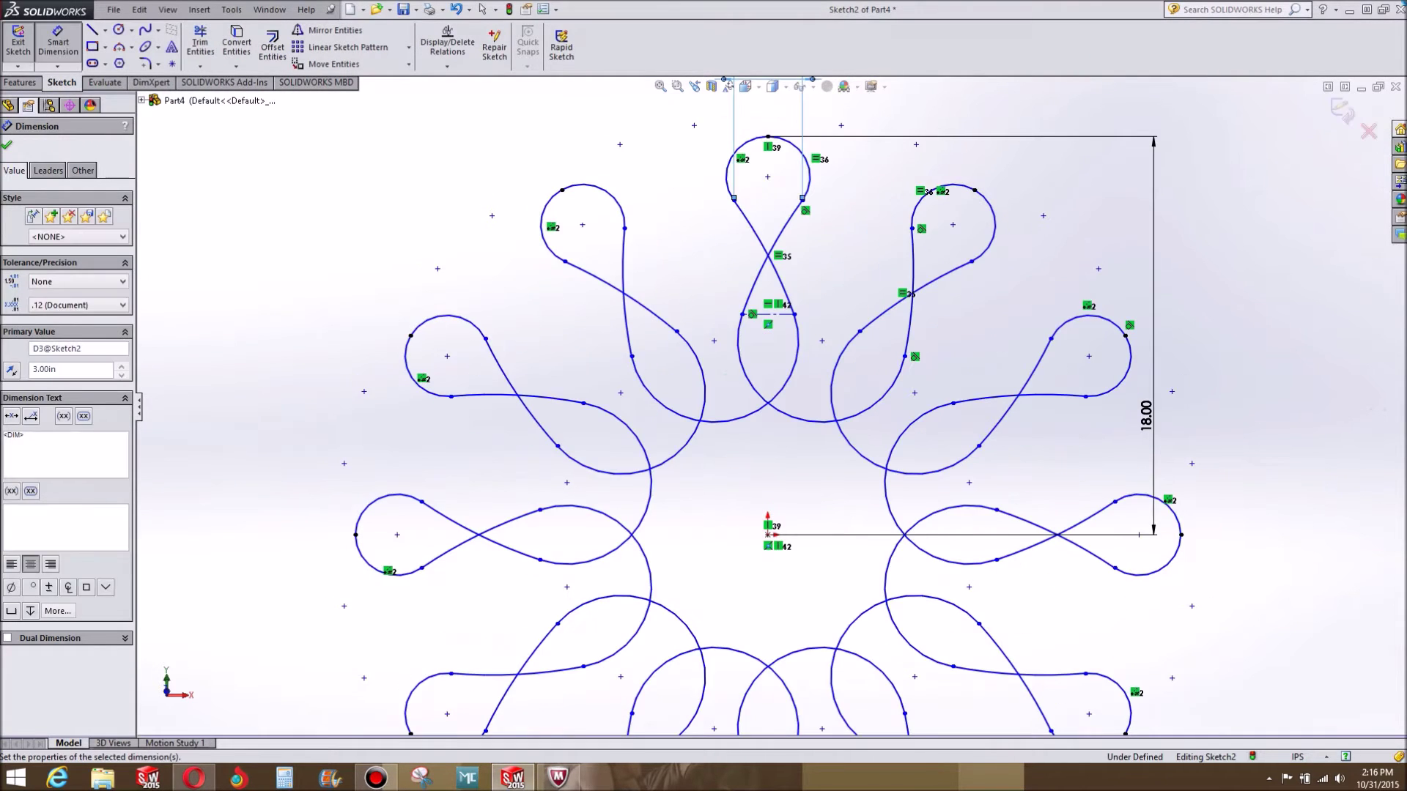
{"action": "key", "text": "Escape"}
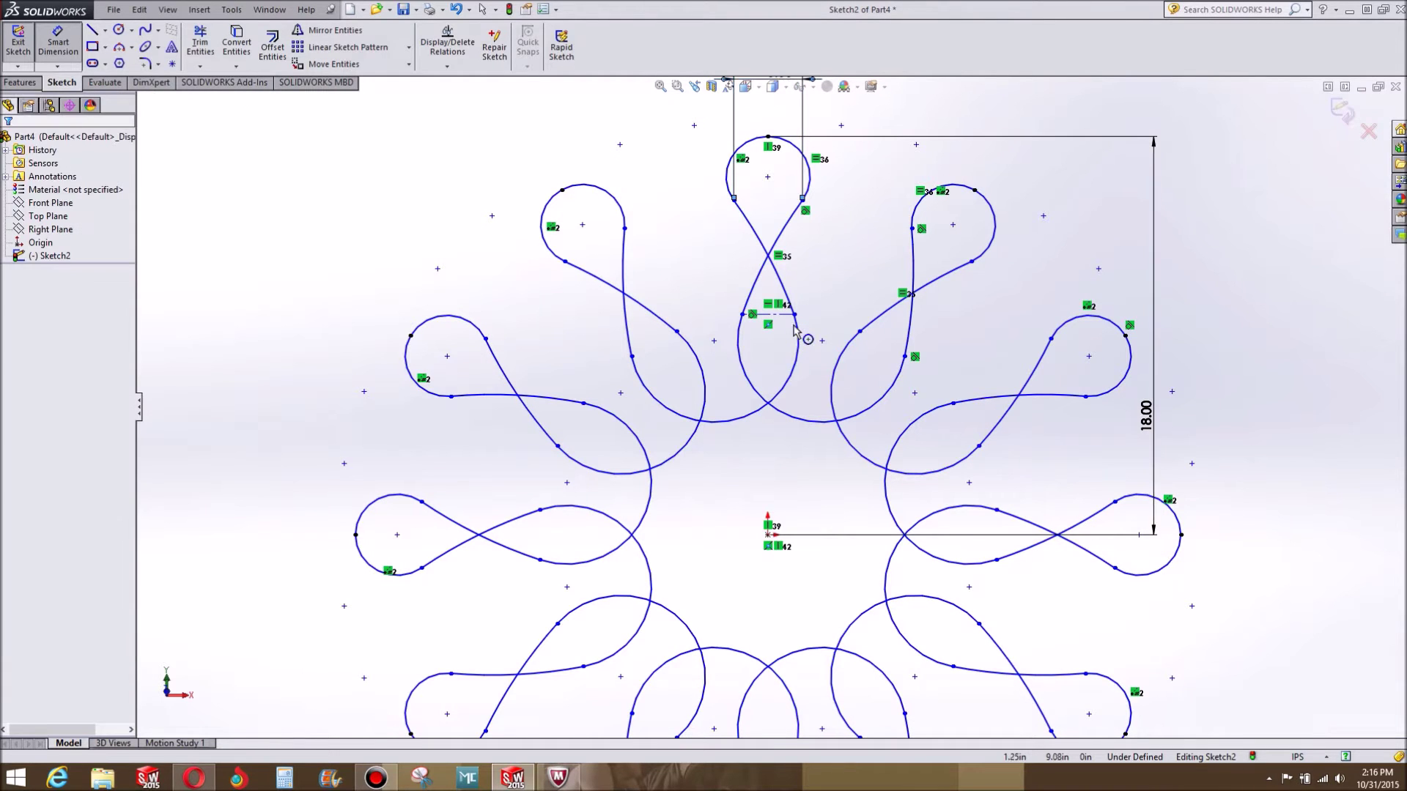
Uncross the top lobe's sides by moving the base centerline's endpoint to the opposite side, and dimension the centerline as 3.5 in.
{"action": "left_click_drag", "start_coordinate": [795, 315], "coordinate": [735, 316]}
{"action": "left_click", "coordinate": [670, 240]}
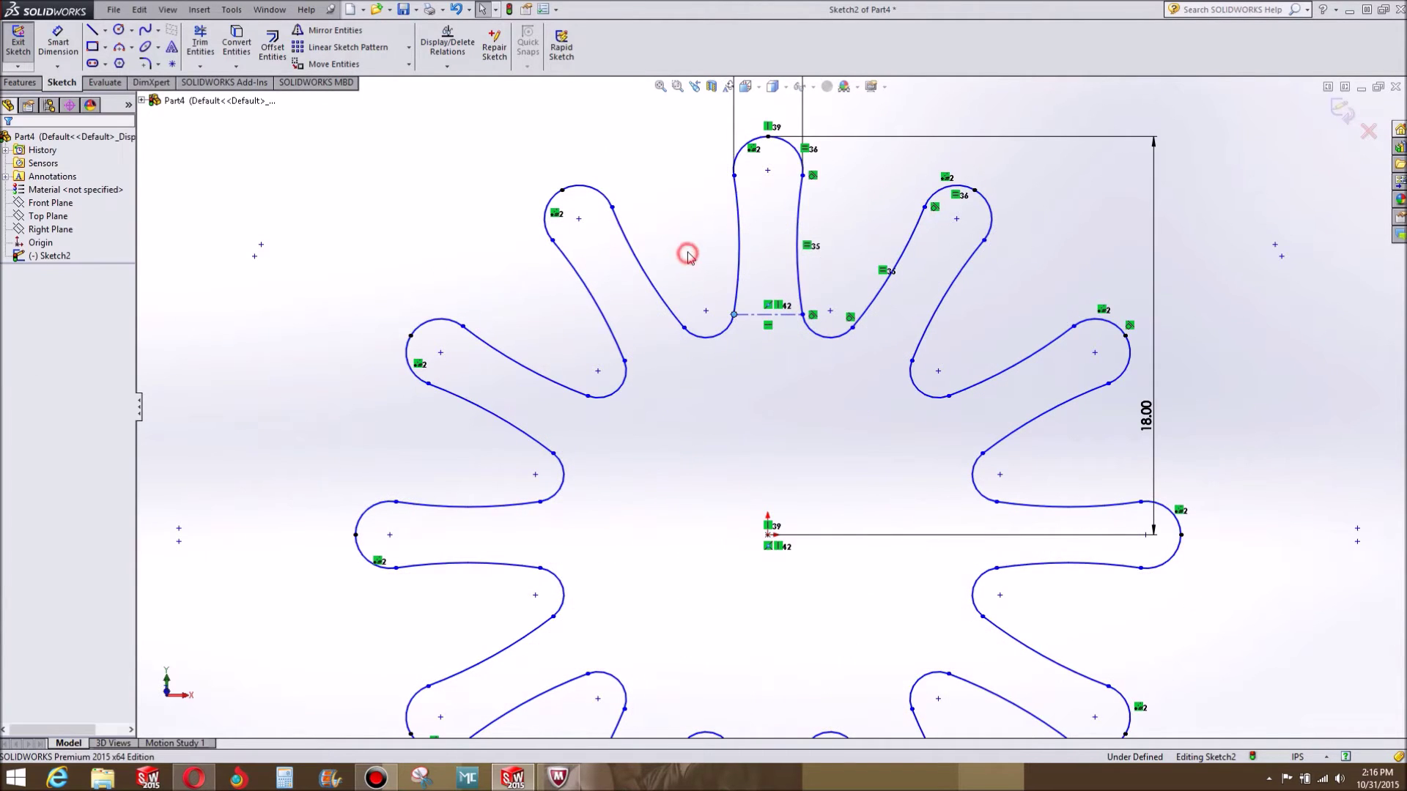
{"action": "left_click", "coordinate": [58, 44]}
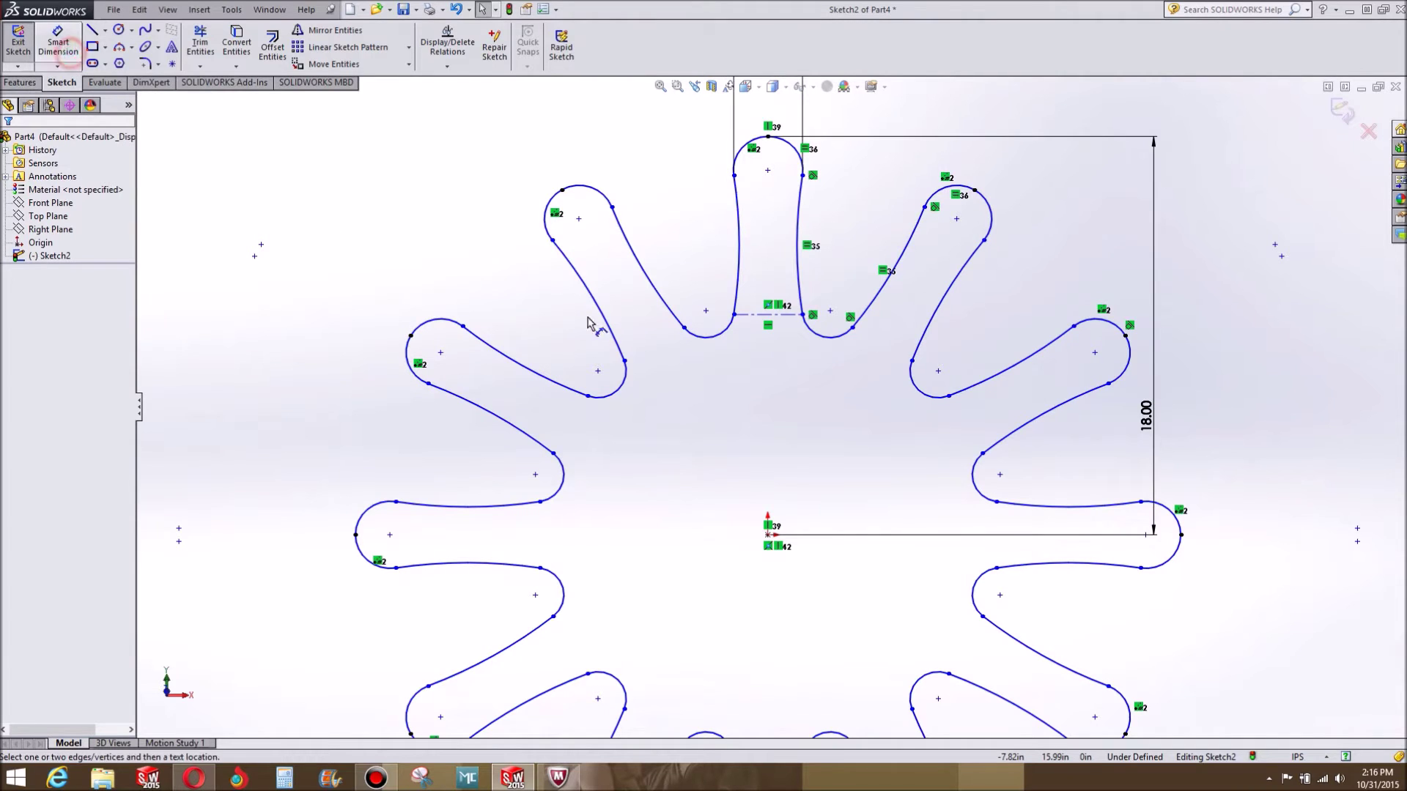
{"action": "left_click", "coordinate": [768, 314]}
{"action": "left_click", "coordinate": [783, 400]}
{"action": "type", "text": ".5"}
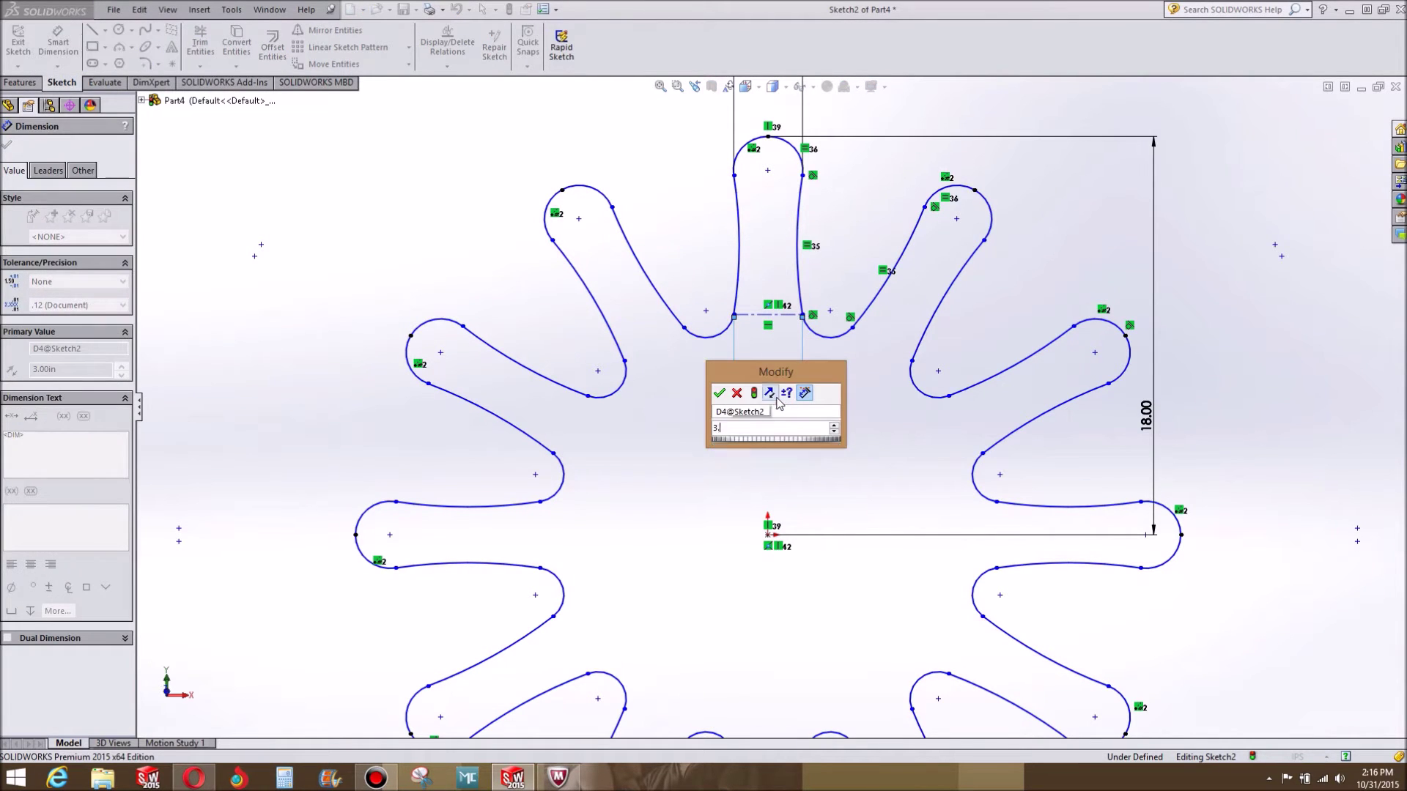
{"action": "key", "text": "Return"}
Set the length of the centerline across the top lobe's base to 4 in.
{"action": "double_click", "coordinate": [778, 398]}
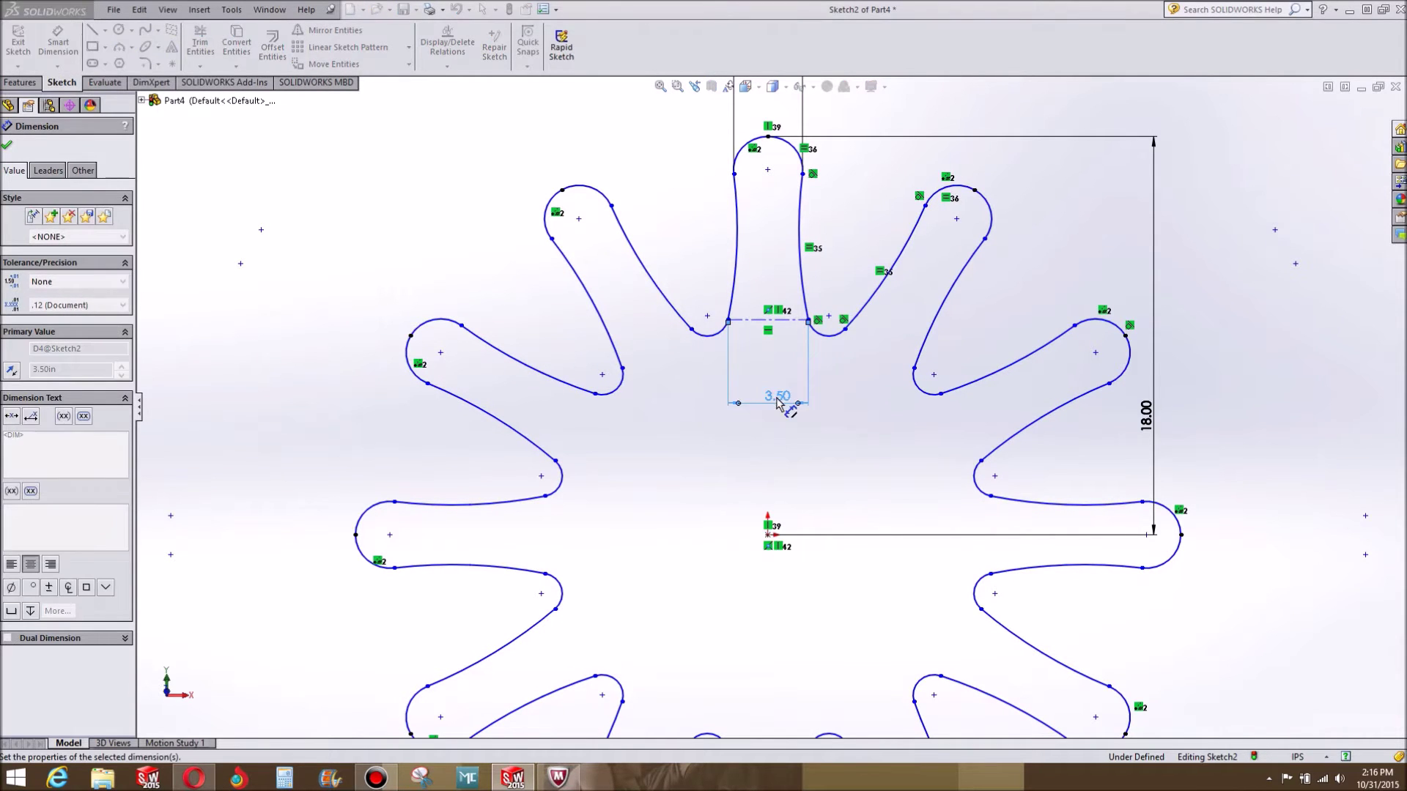
{"action": "type", "text": "4"}
{"action": "key", "text": "Return"}
{"action": "scroll", "coordinate": [826, 402], "scroll_direction": "down", "scroll_amount": 3}
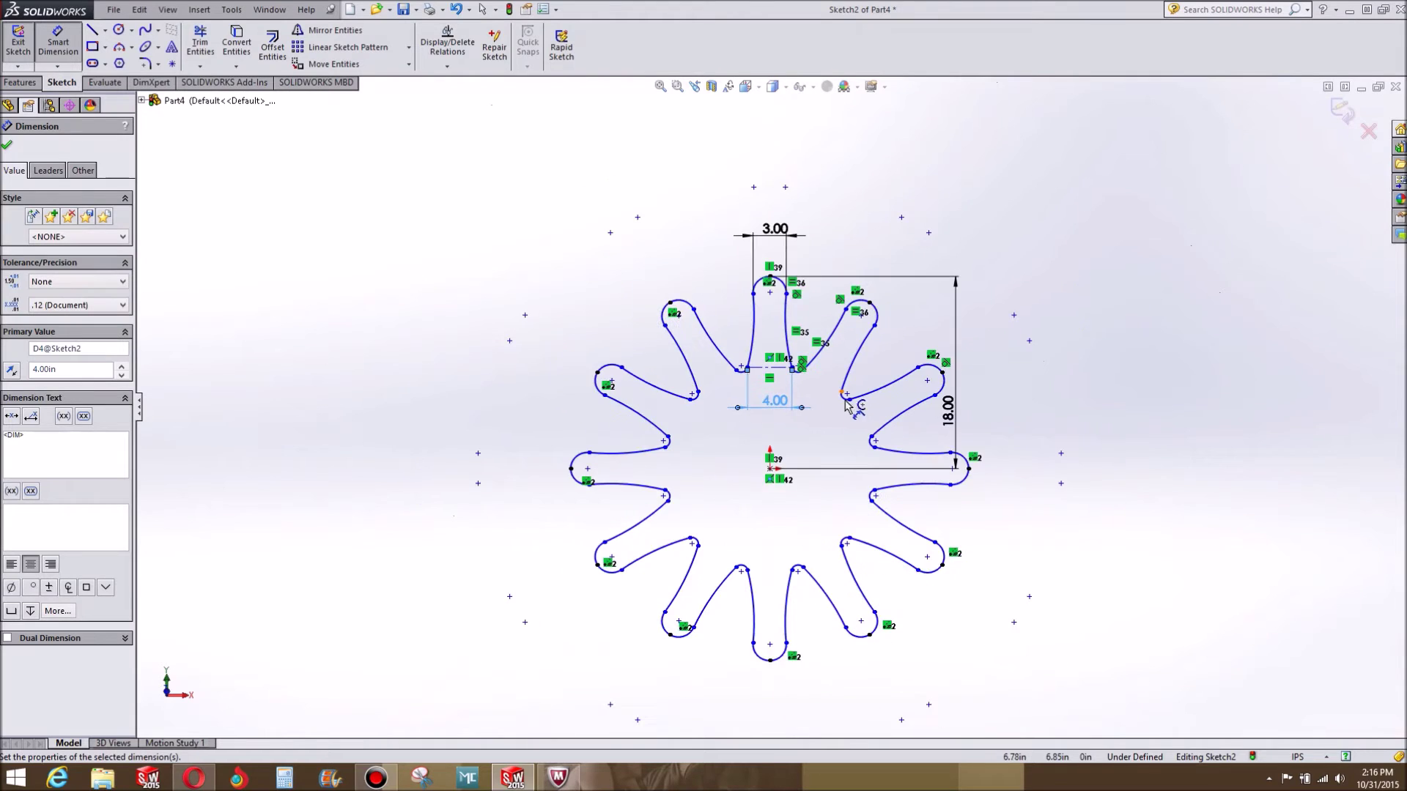
{"action": "scroll", "coordinate": [823, 494], "scroll_direction": "up", "scroll_amount": 3}
{"action": "scroll", "coordinate": [722, 498], "scroll_direction": "up", "scroll_amount": 1}
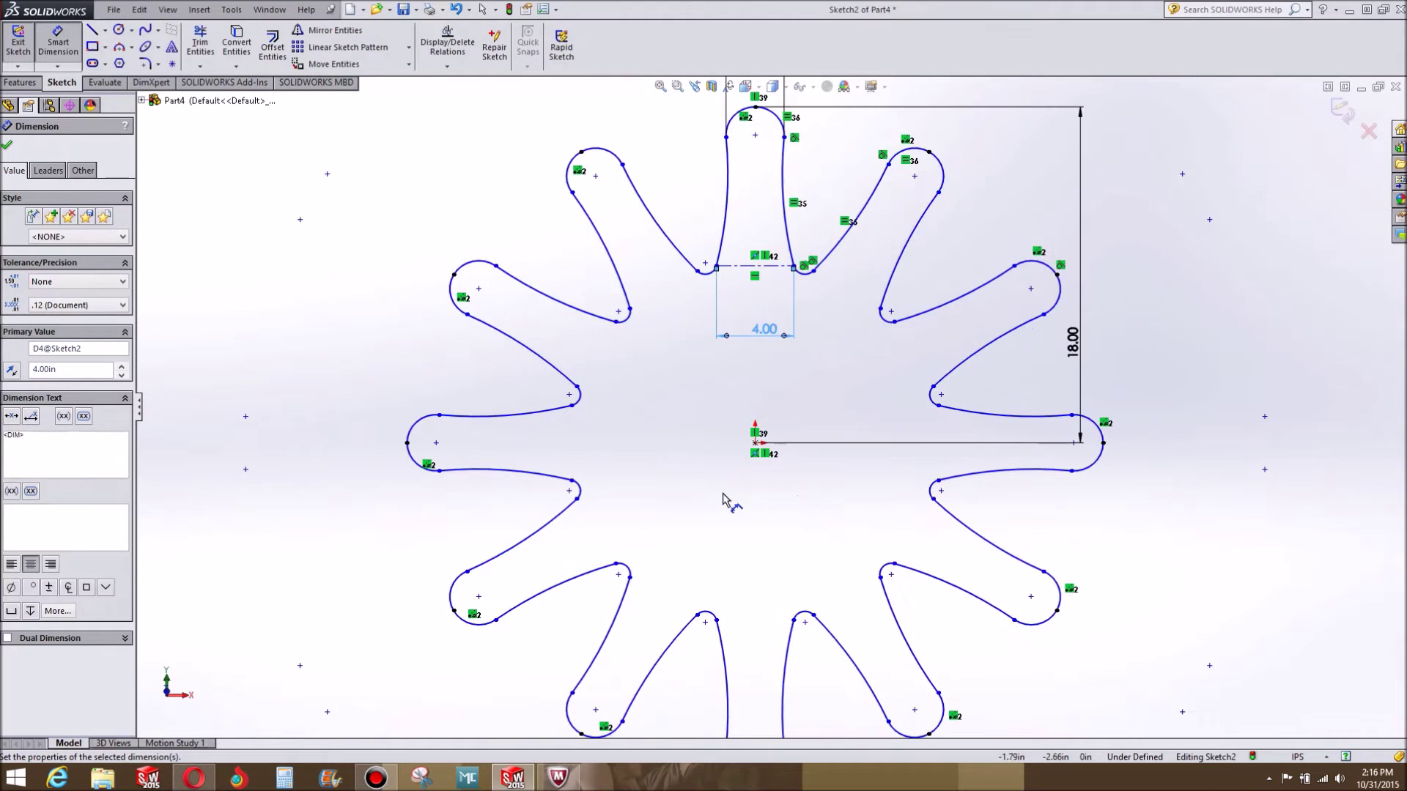
{"action": "scroll", "coordinate": [737, 497], "scroll_direction": "down", "scroll_amount": 1}
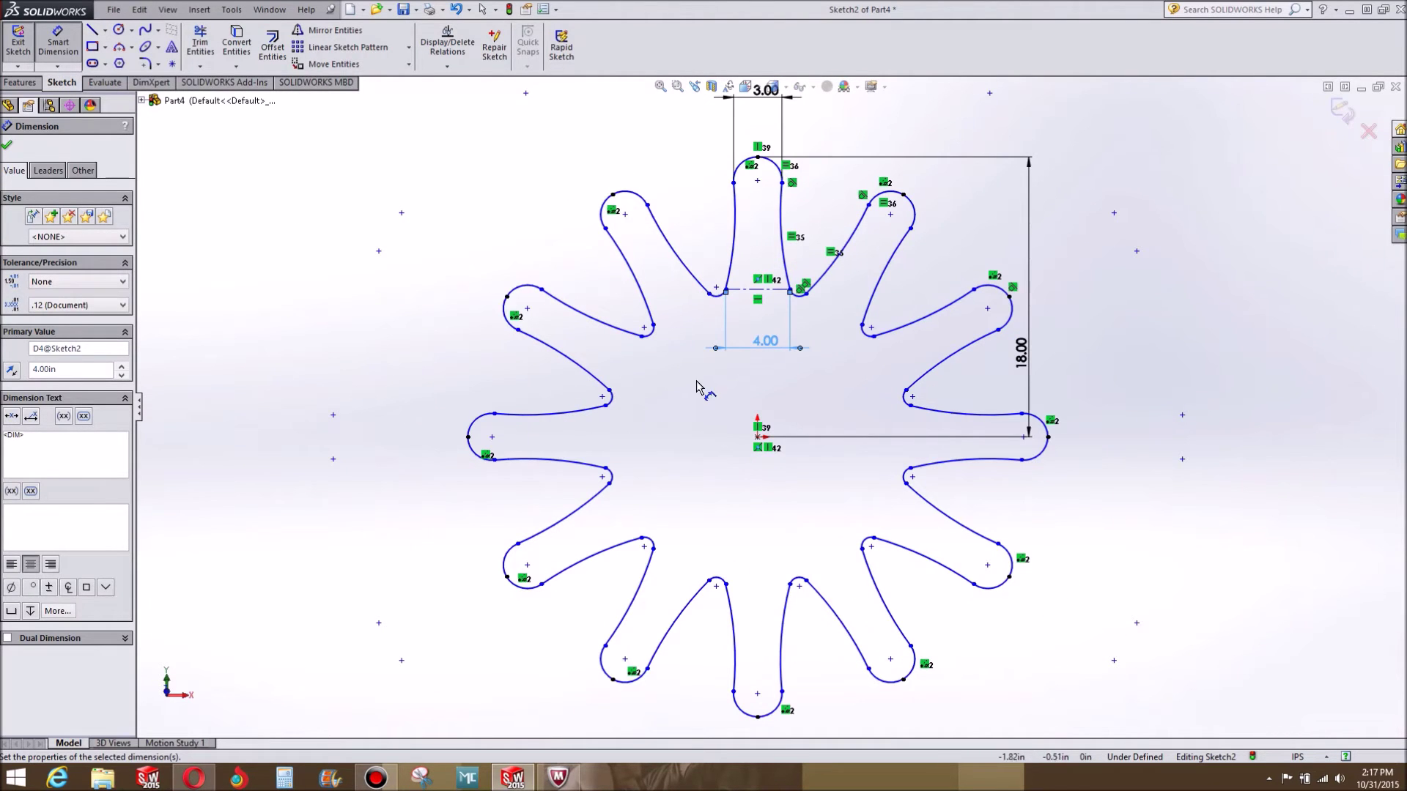
{"action": "key", "text": "Escape"}
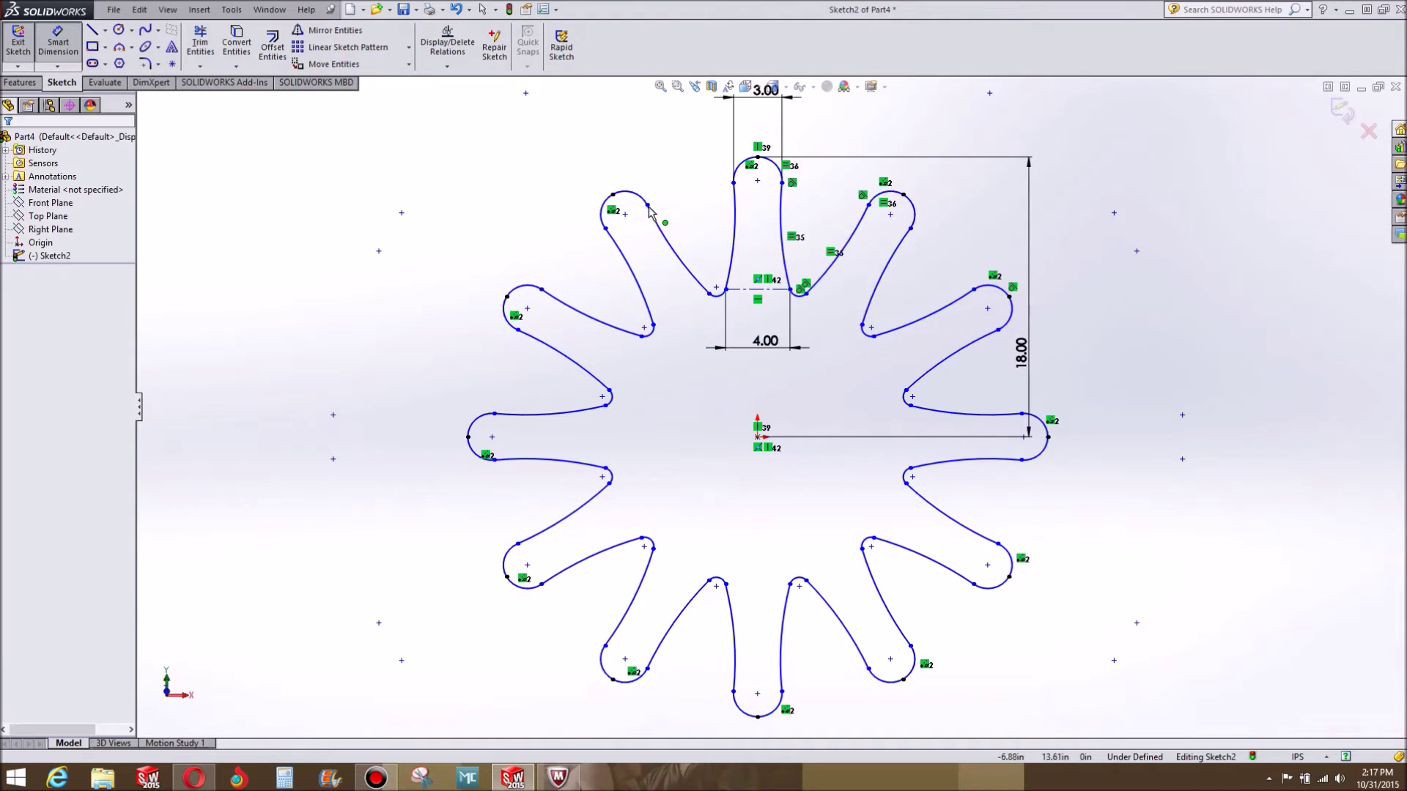
{"action": "key", "text": "Escape"}
{"action": "left_click", "coordinate": [647, 204]}
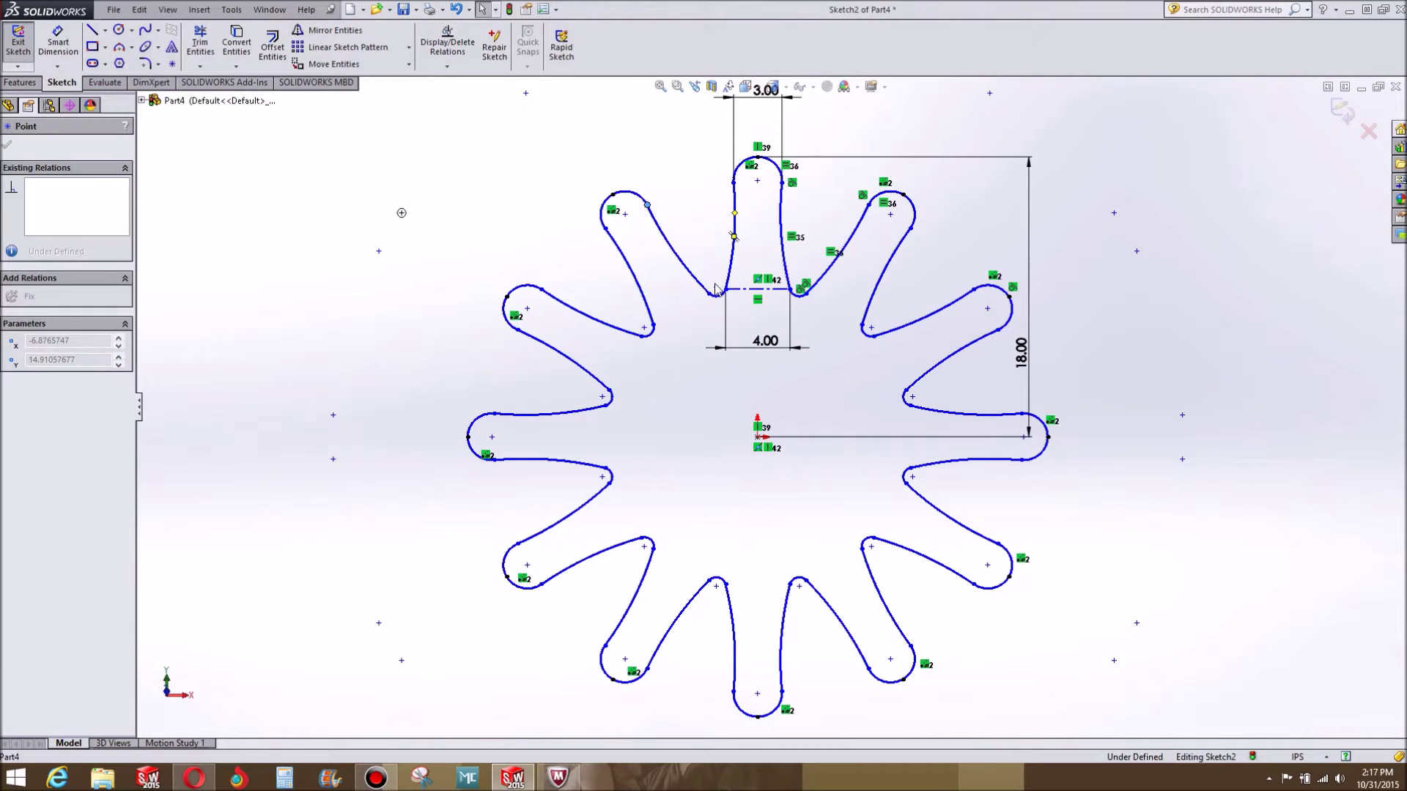
{"action": "scroll", "coordinate": [660, 300], "scroll_direction": "up", "scroll_amount": 1}
{"action": "key", "text": "Escape"}
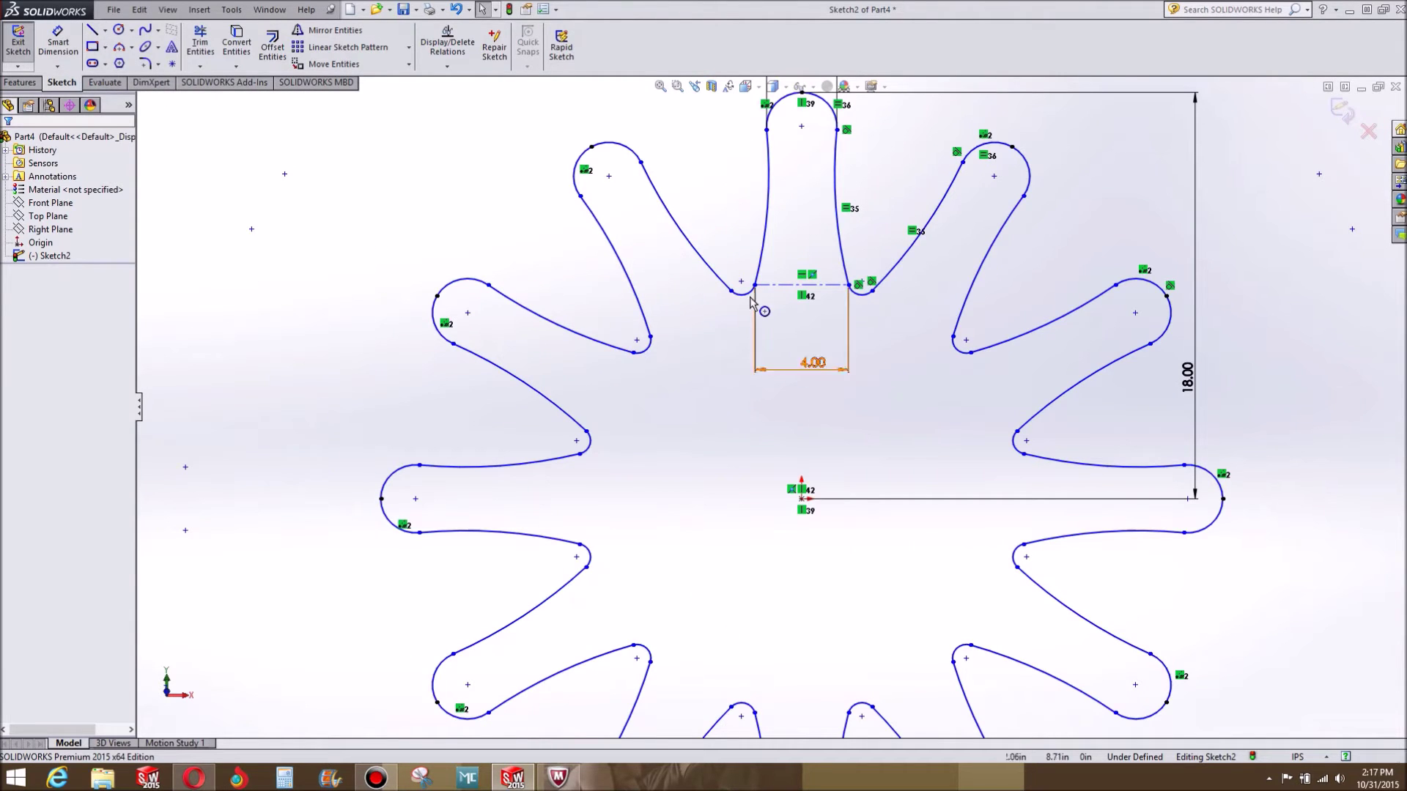
Draw a construction circle centered on the origin inside the lobes, with a radius of about 8.3 in.
{"action": "left_click", "coordinate": [132, 30]}
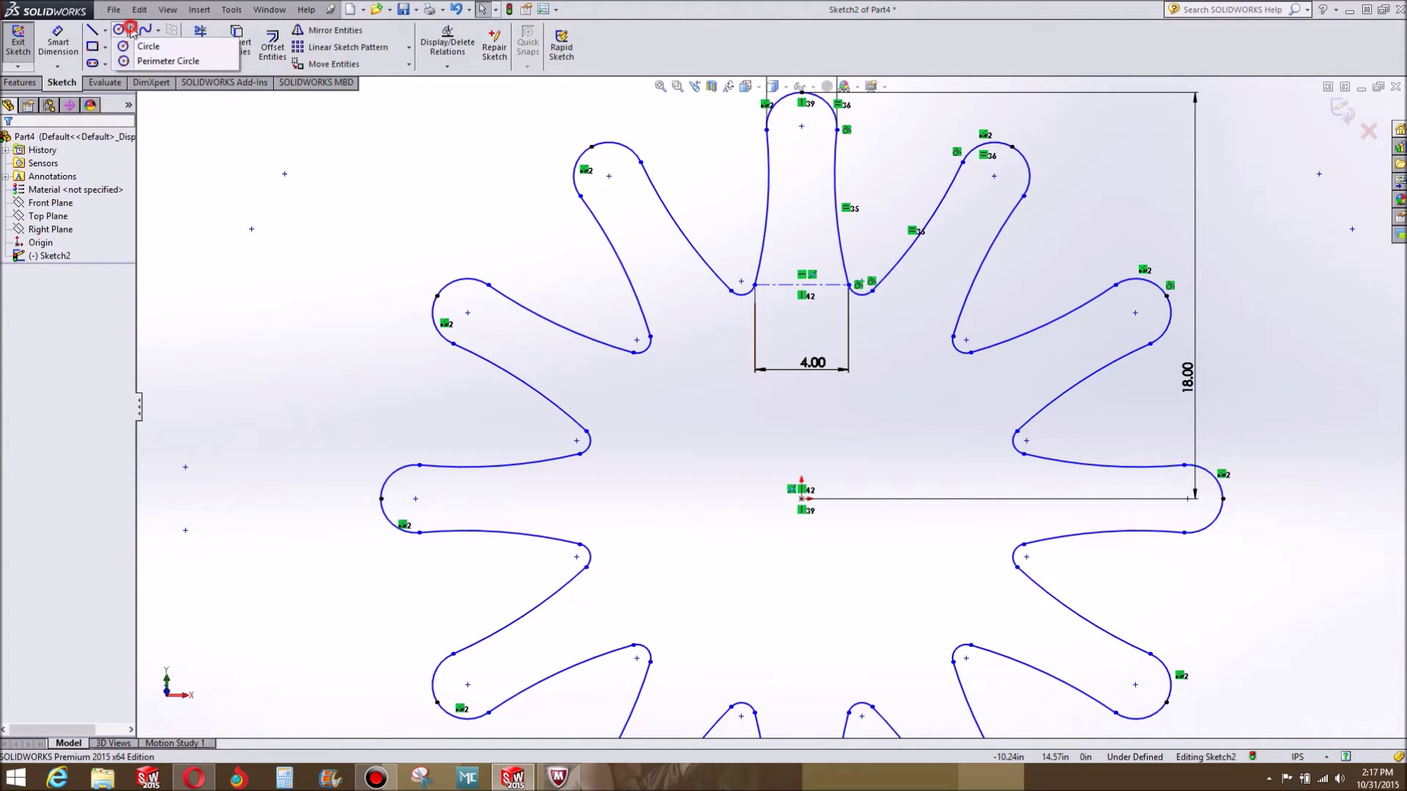
{"action": "left_click", "coordinate": [148, 47]}
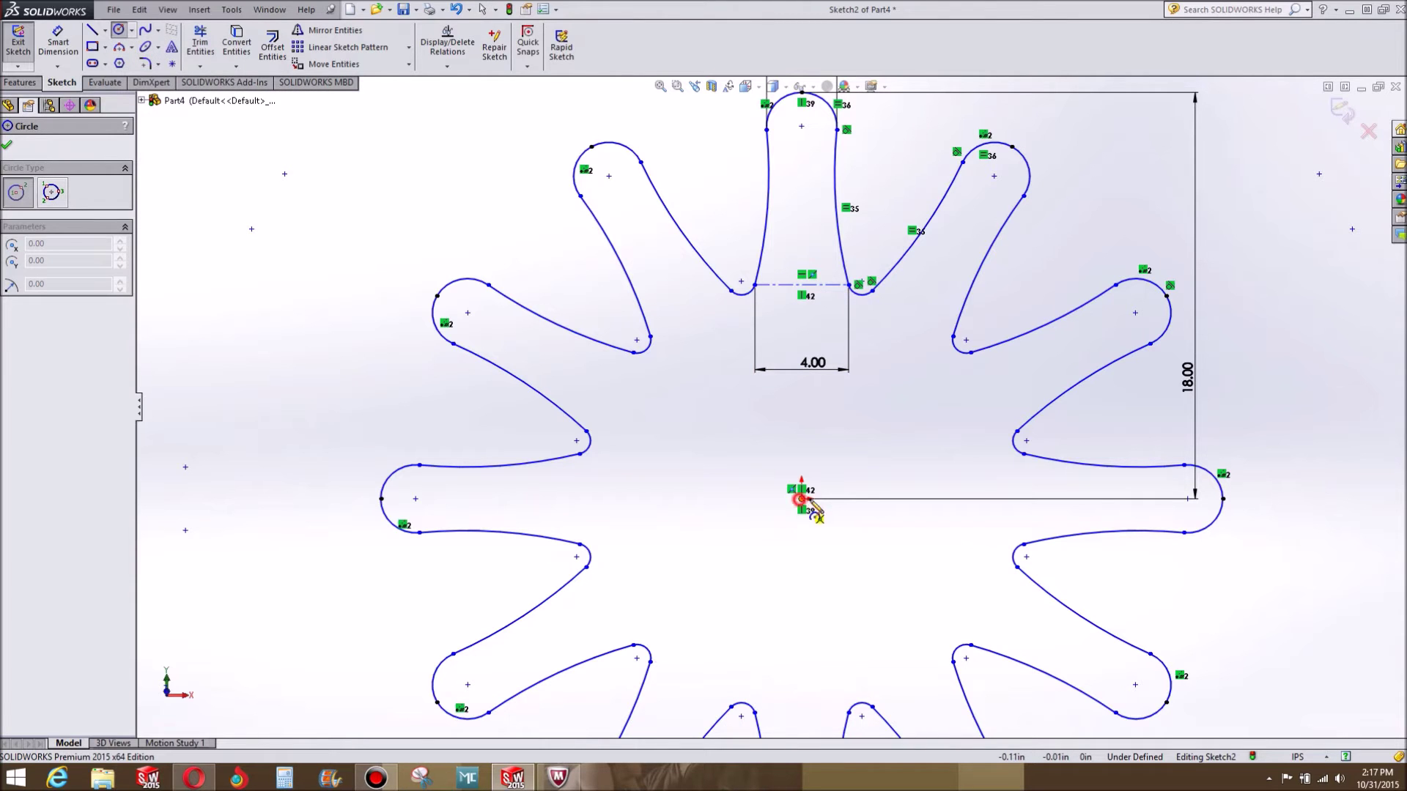
{"action": "left_click", "coordinate": [801, 499]}
{"action": "left_click", "coordinate": [997, 518]}
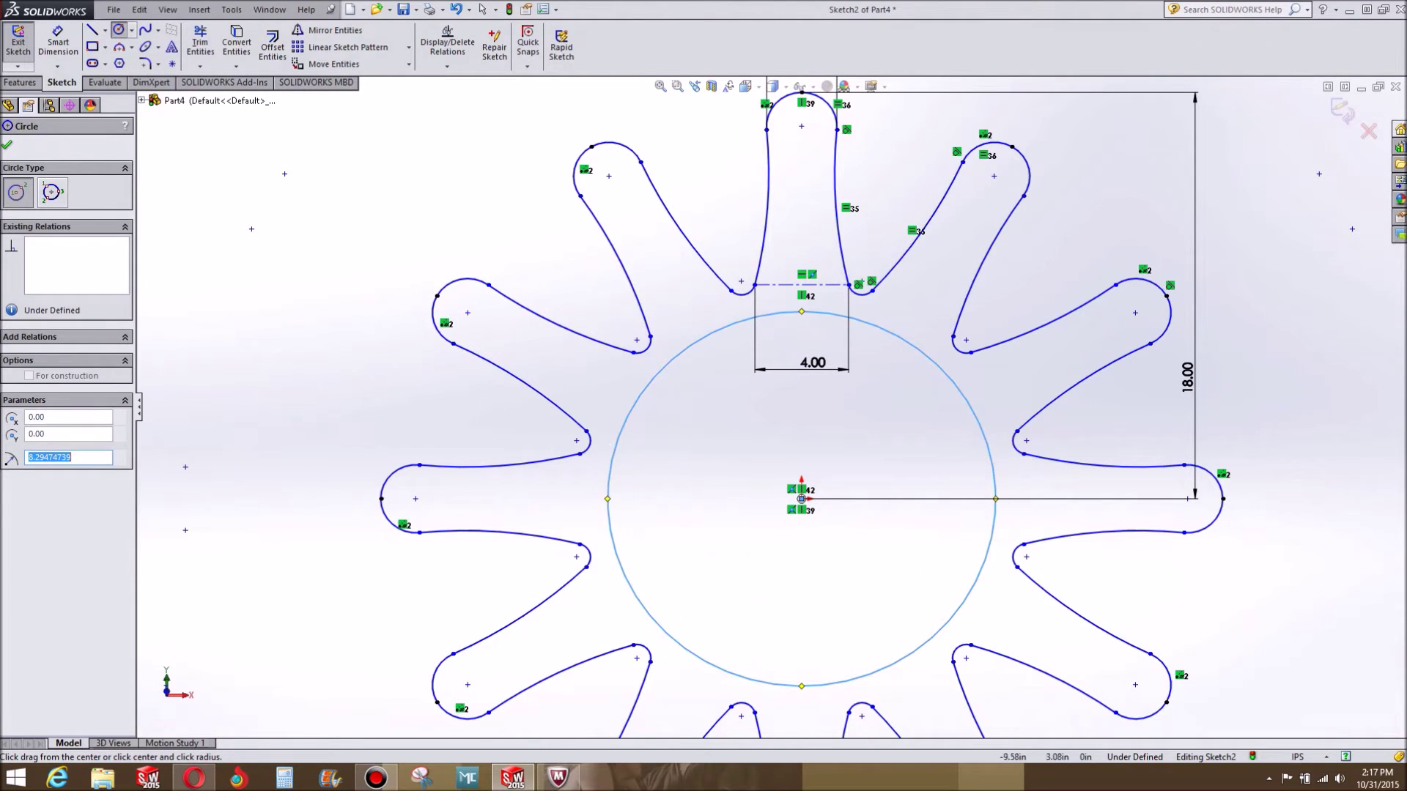
{"action": "left_click", "coordinate": [30, 376]}
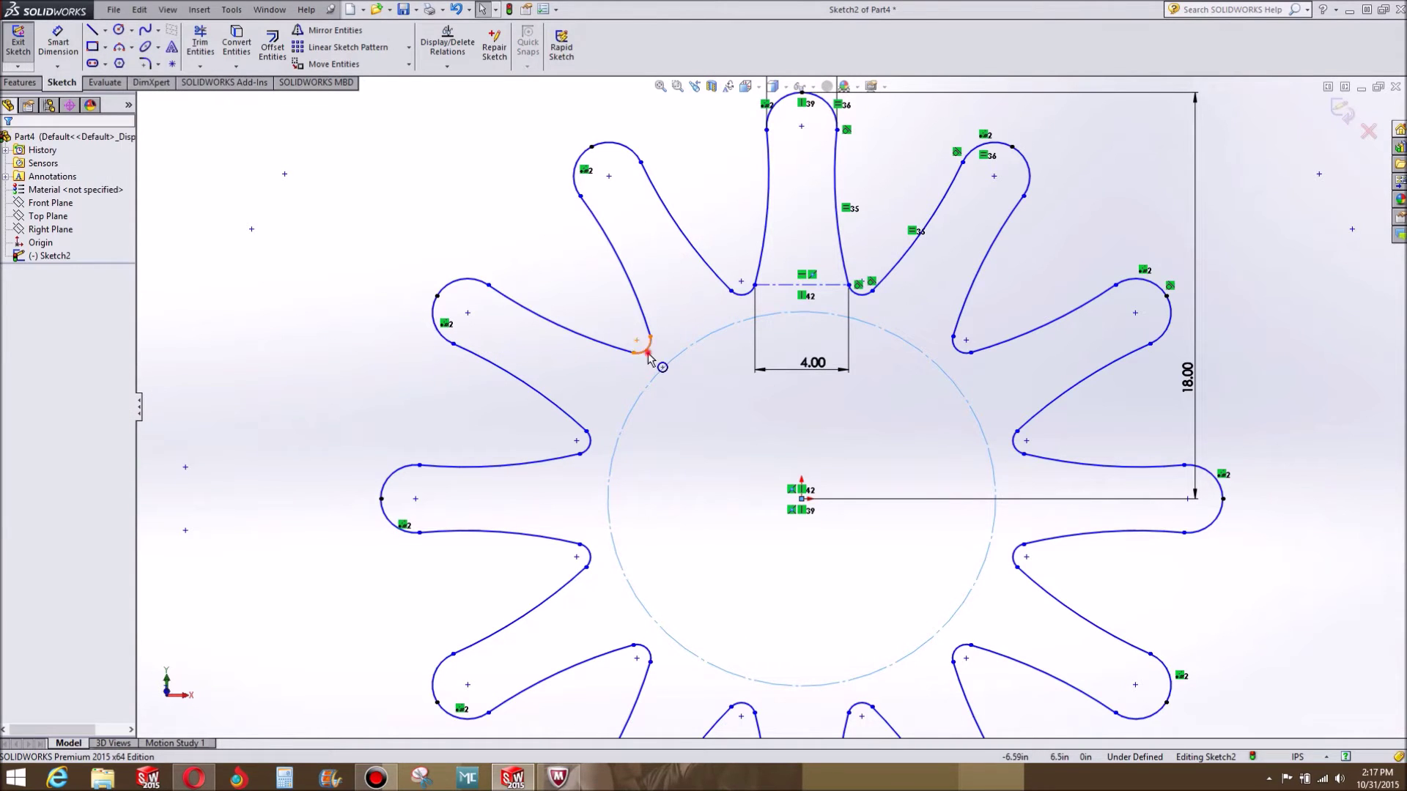
Add Tangent relations between the construction circle and two small root arcs, one at the upper left and one at the lower right of the outline.
{"action": "left_click", "coordinate": [675, 362]}
{"action": "left_click", "coordinate": [404, 472], "text": "ctrl"}
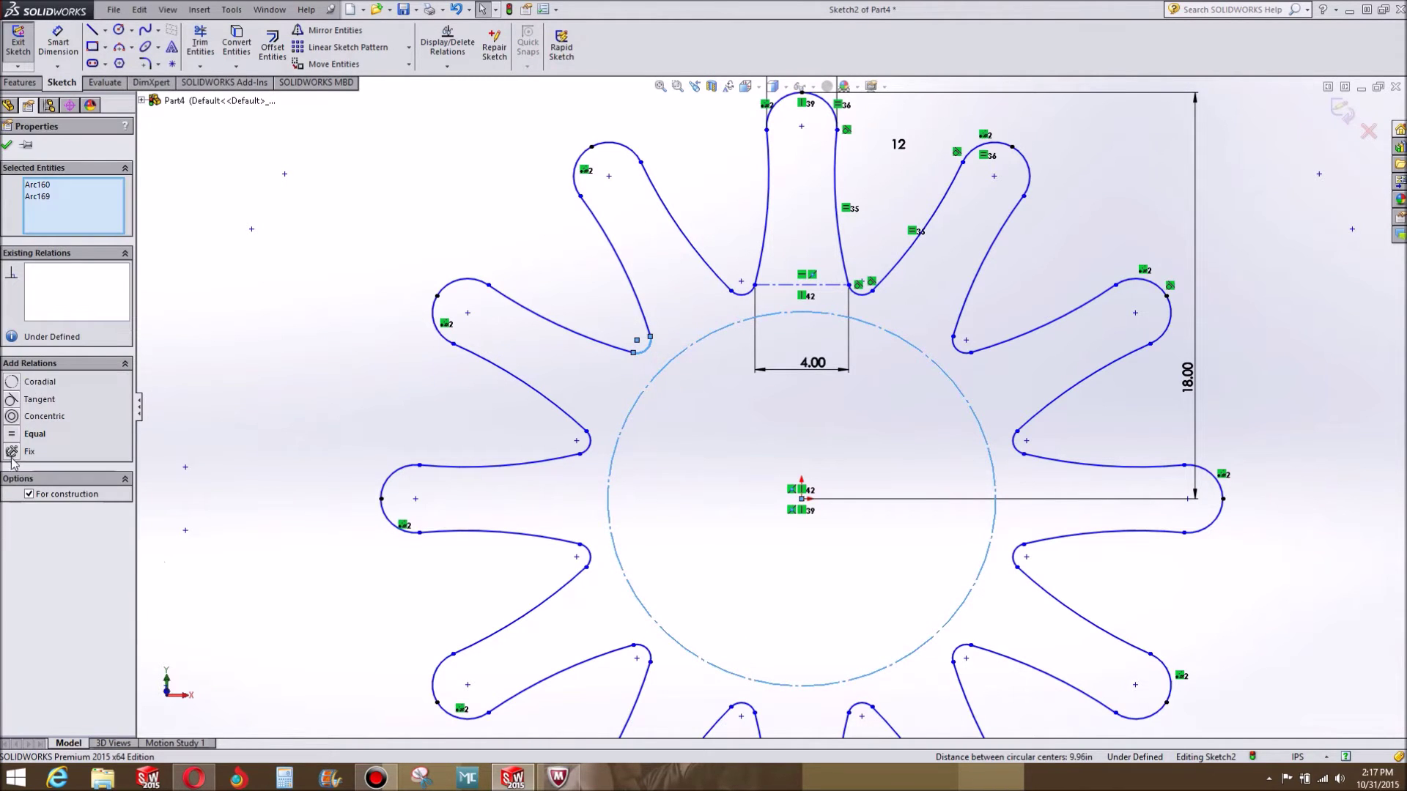
{"action": "left_click", "coordinate": [9, 400]}
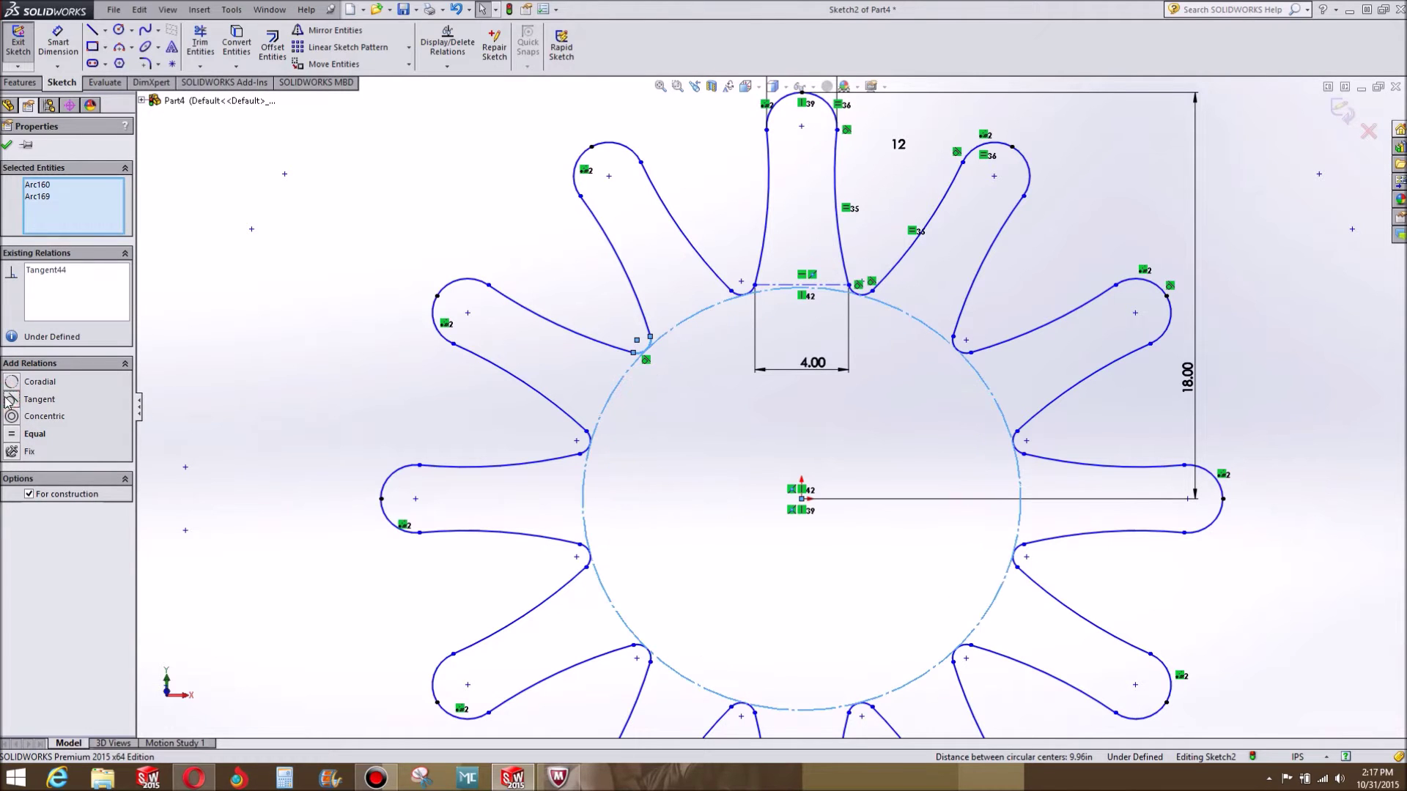
{"action": "left_click", "coordinate": [892, 549]}
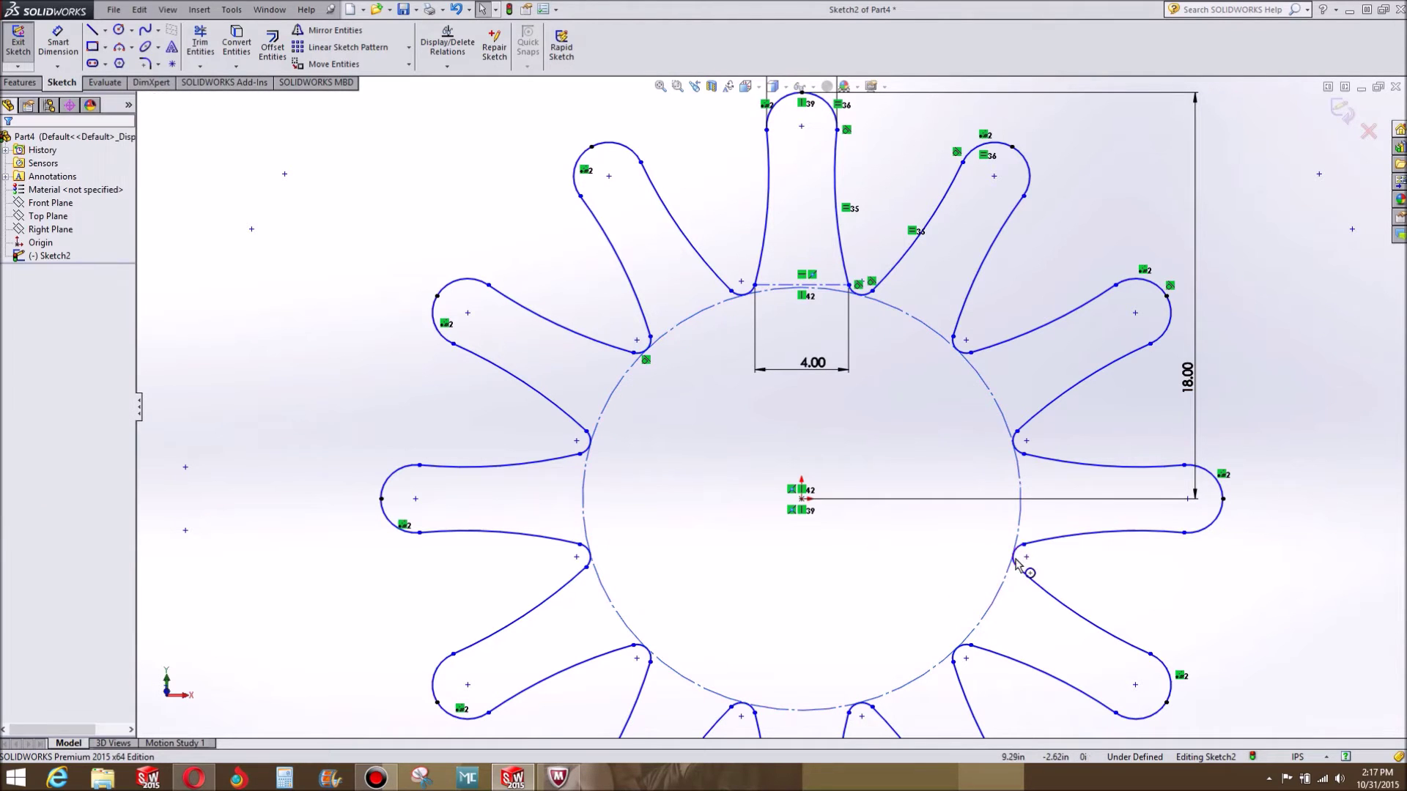
{"action": "left_click", "coordinate": [1015, 561]}
{"action": "left_click", "coordinate": [1019, 555], "text": "ctrl"}
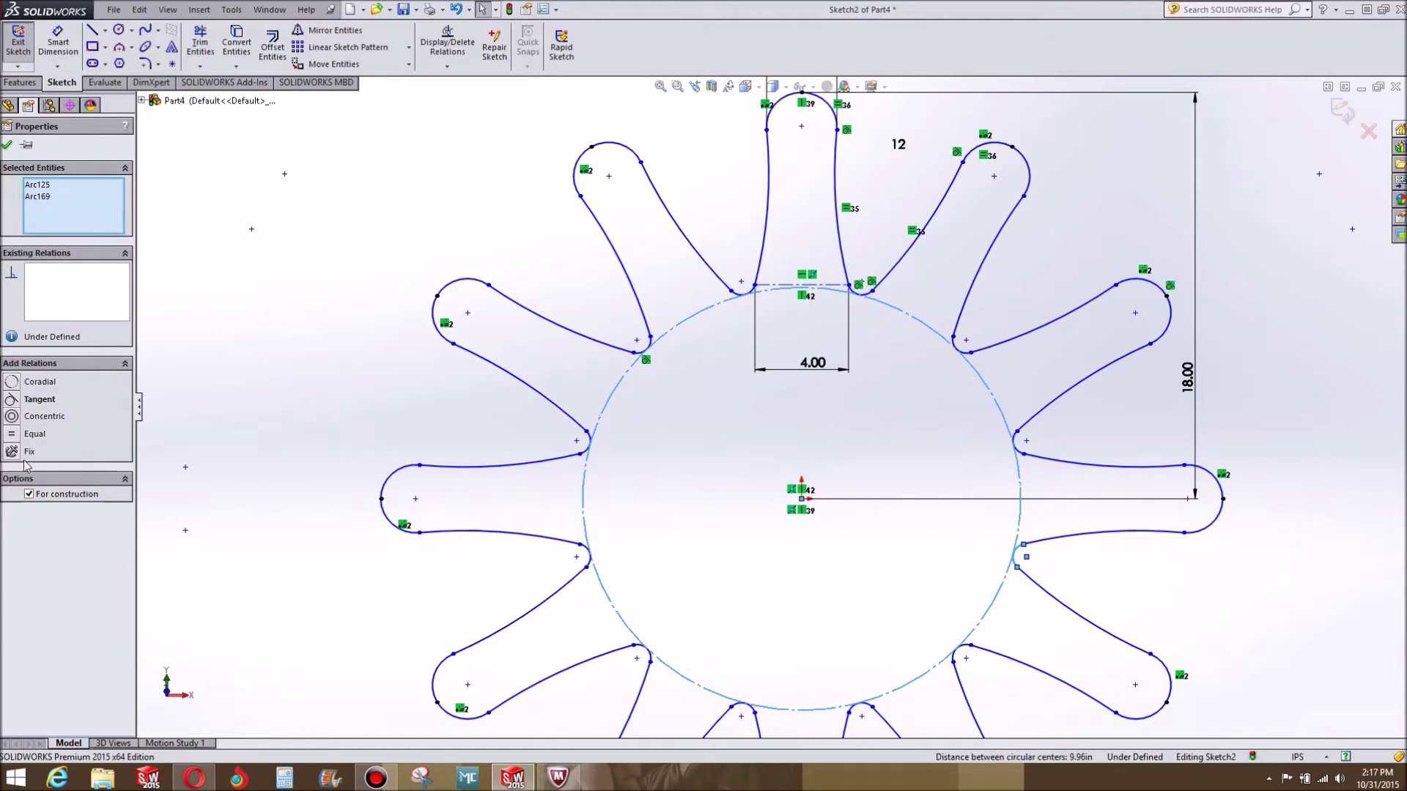
{"action": "left_click", "coordinate": [12, 402]}
{"action": "left_click", "coordinate": [758, 400]}
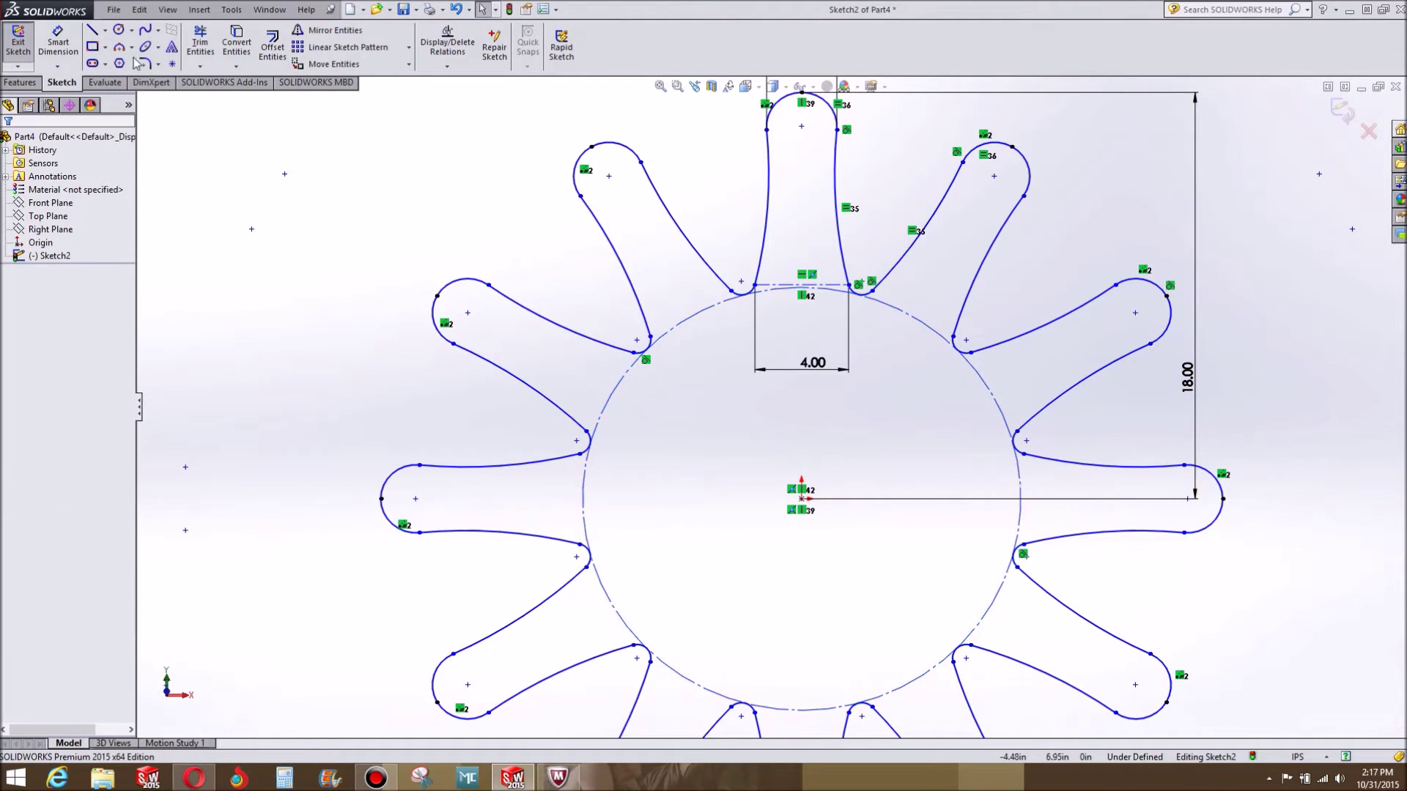
Dimension the construction circle's diameter as 18 in.
{"action": "left_click", "coordinate": [58, 40]}
{"action": "left_click", "coordinate": [623, 382]}
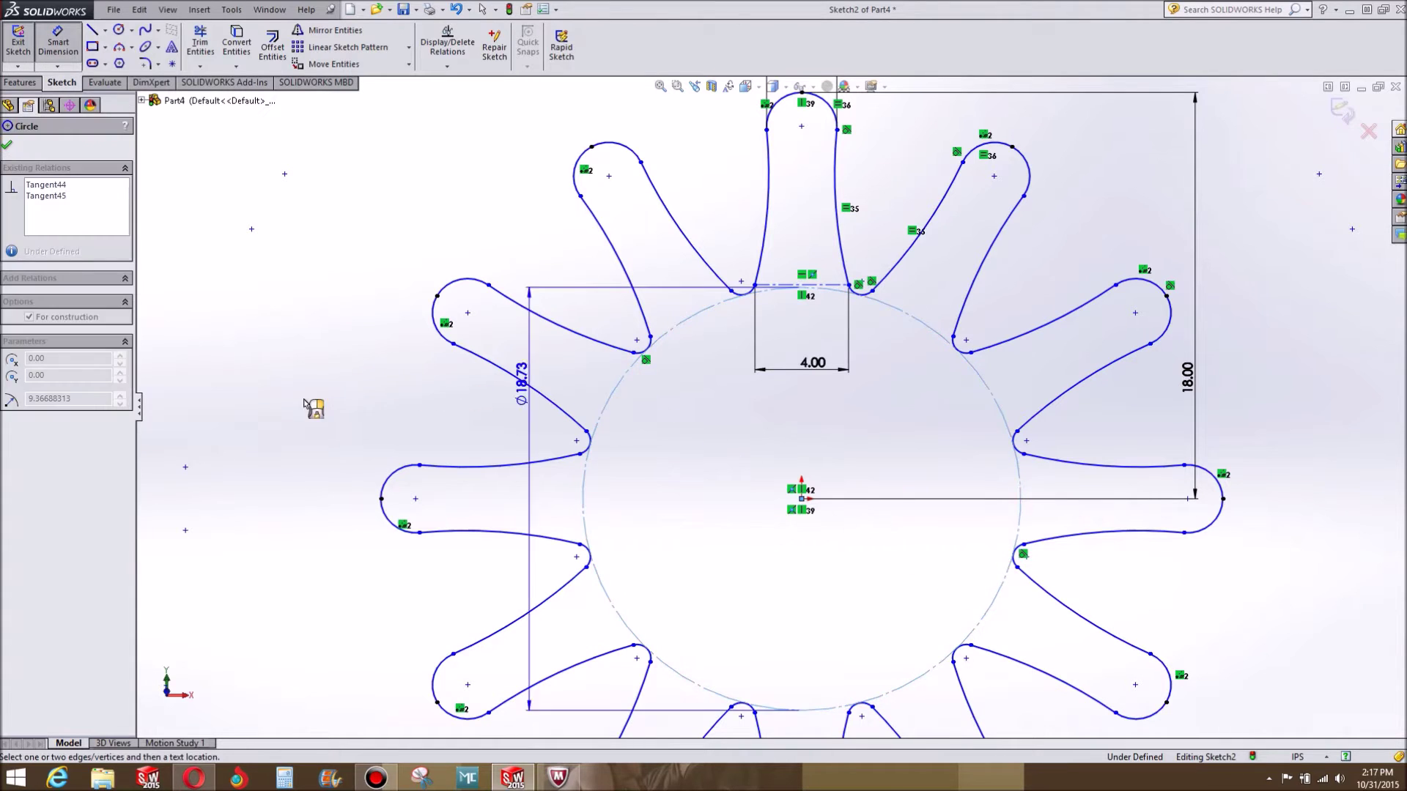
{"action": "left_click", "coordinate": [301, 410]}
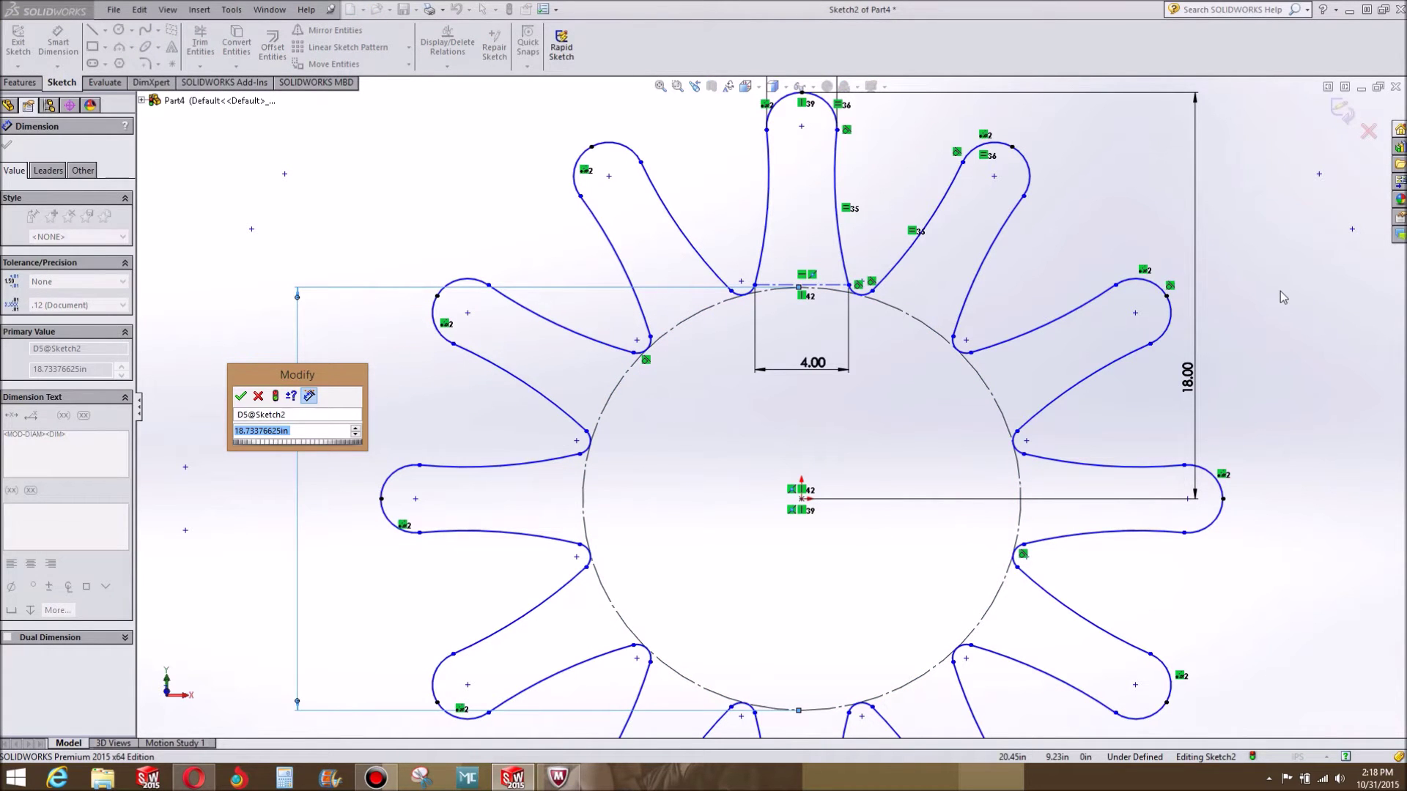
{"action": "type", "text": "18"}
{"action": "key", "text": "Return"}
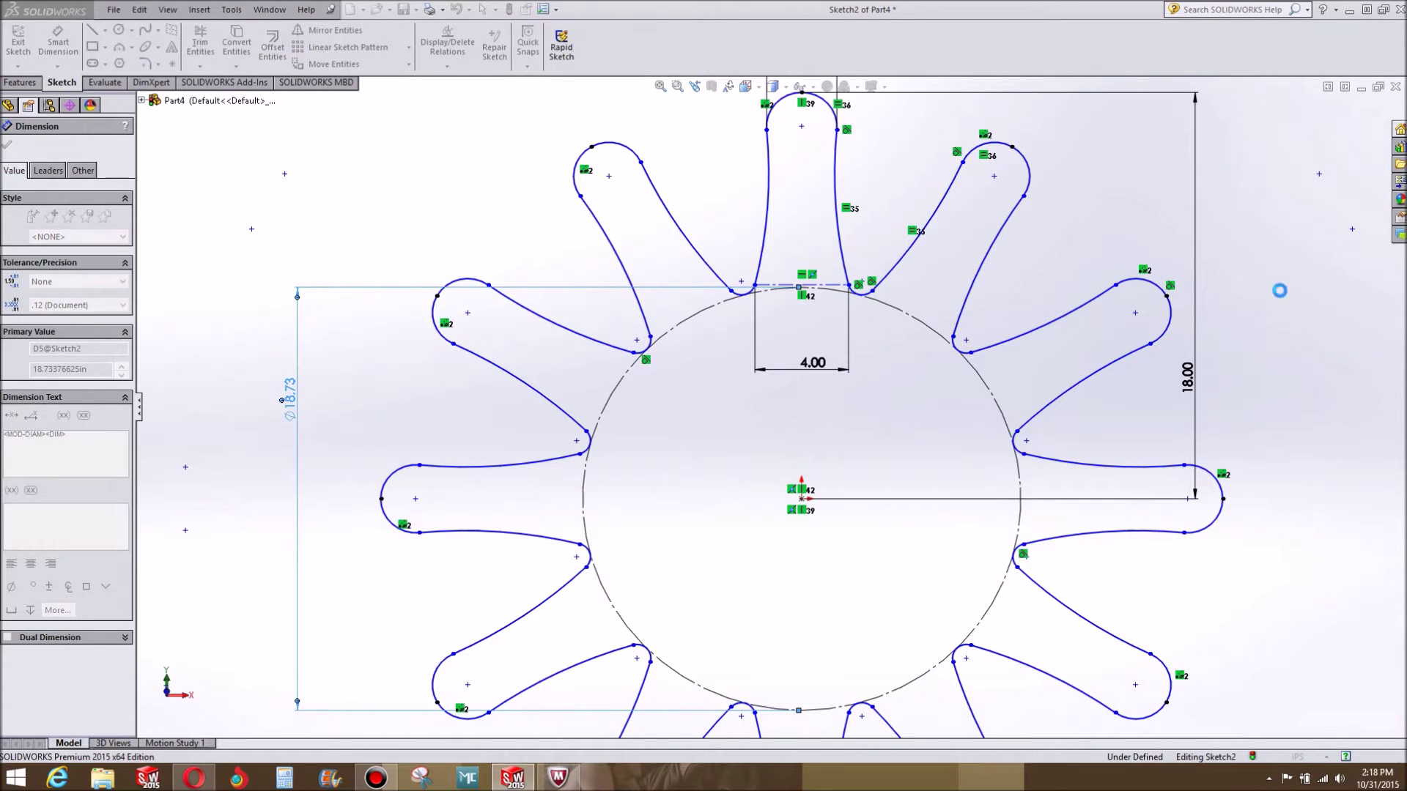
{"action": "key", "text": "Escape"}
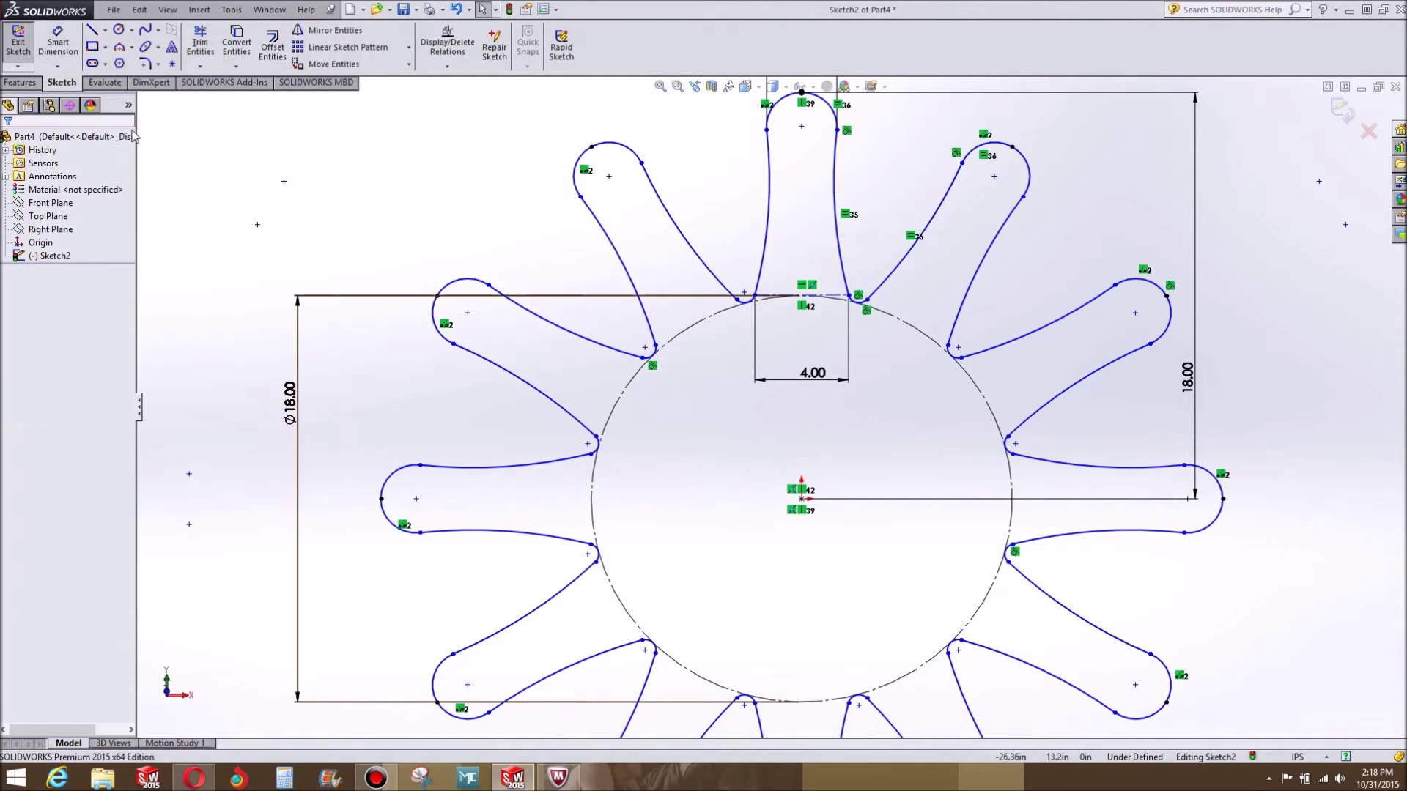
Dimension the radius of the left side arc of the lobe just left of the top one as 10 in, and change it to 20 in.
{"action": "left_click", "coordinate": [58, 40]}
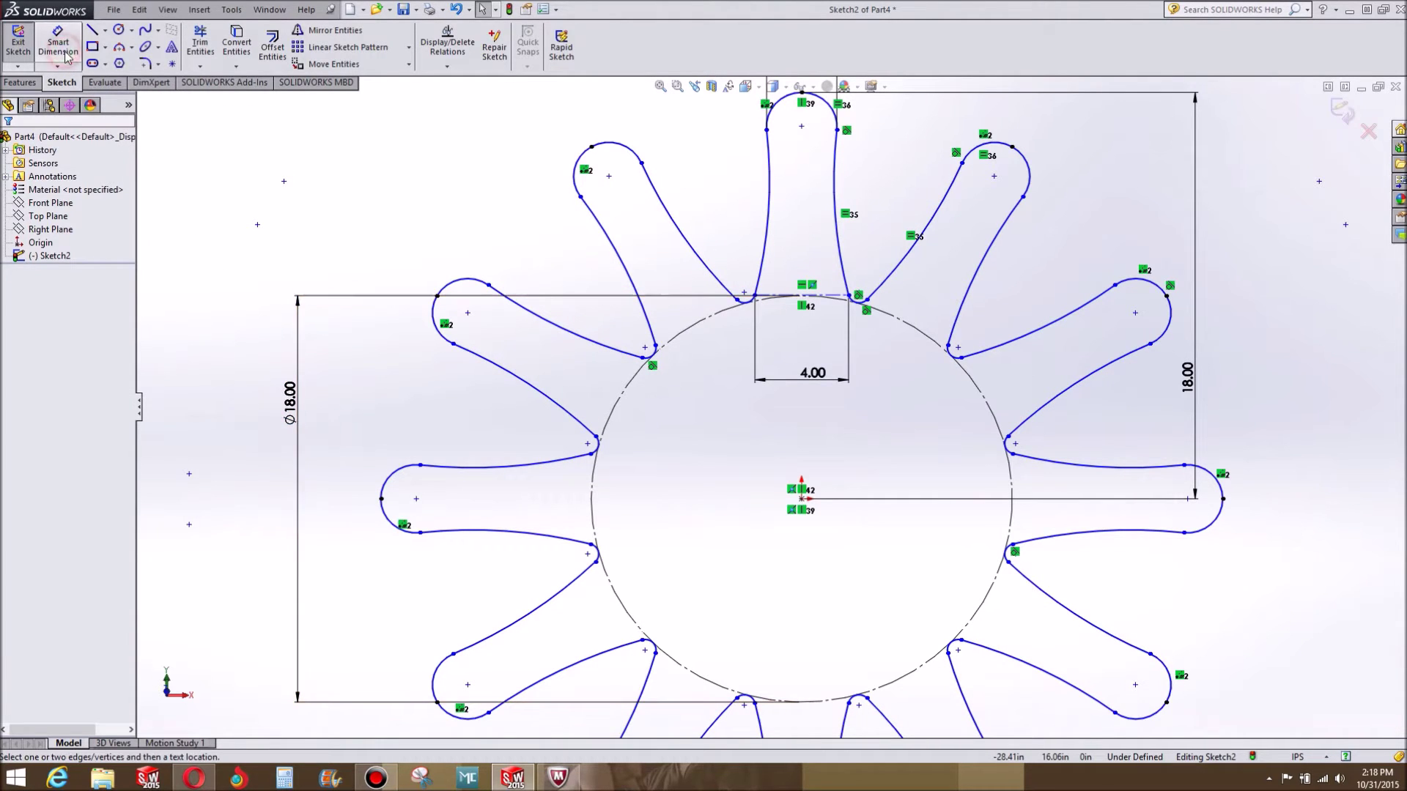
{"action": "left_click", "coordinate": [636, 290]}
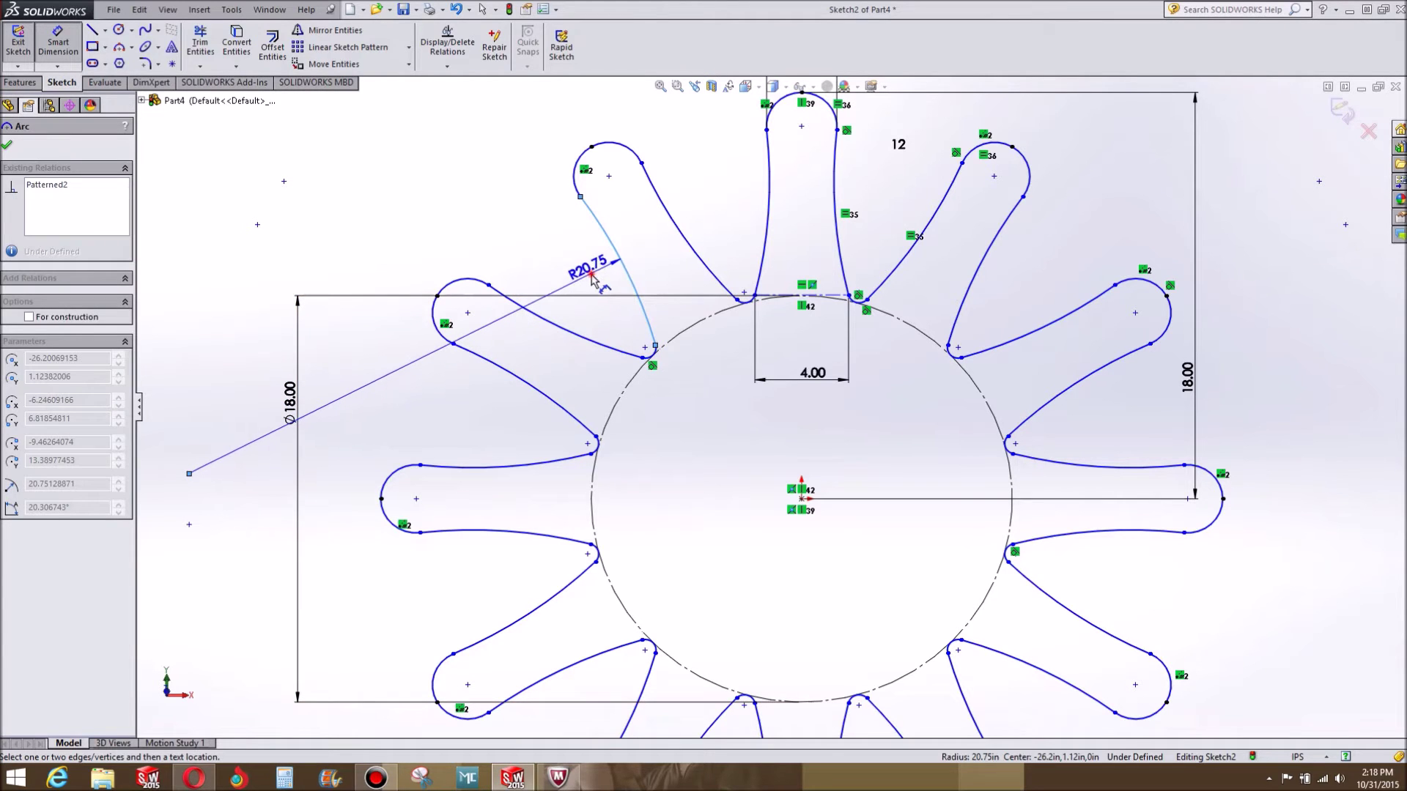
{"action": "left_click", "coordinate": [593, 279]}
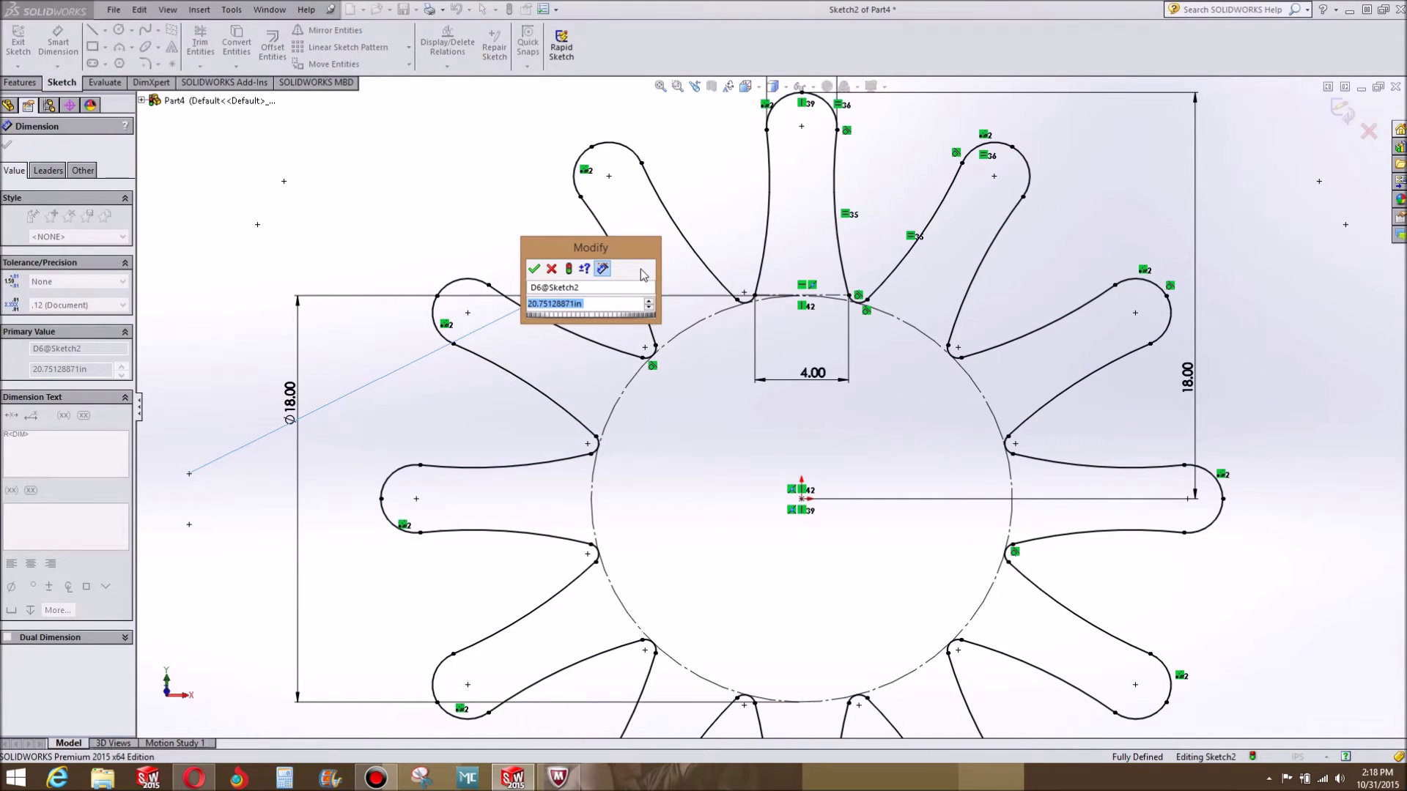
{"action": "type", "text": "10"}
{"action": "key", "text": "Return"}
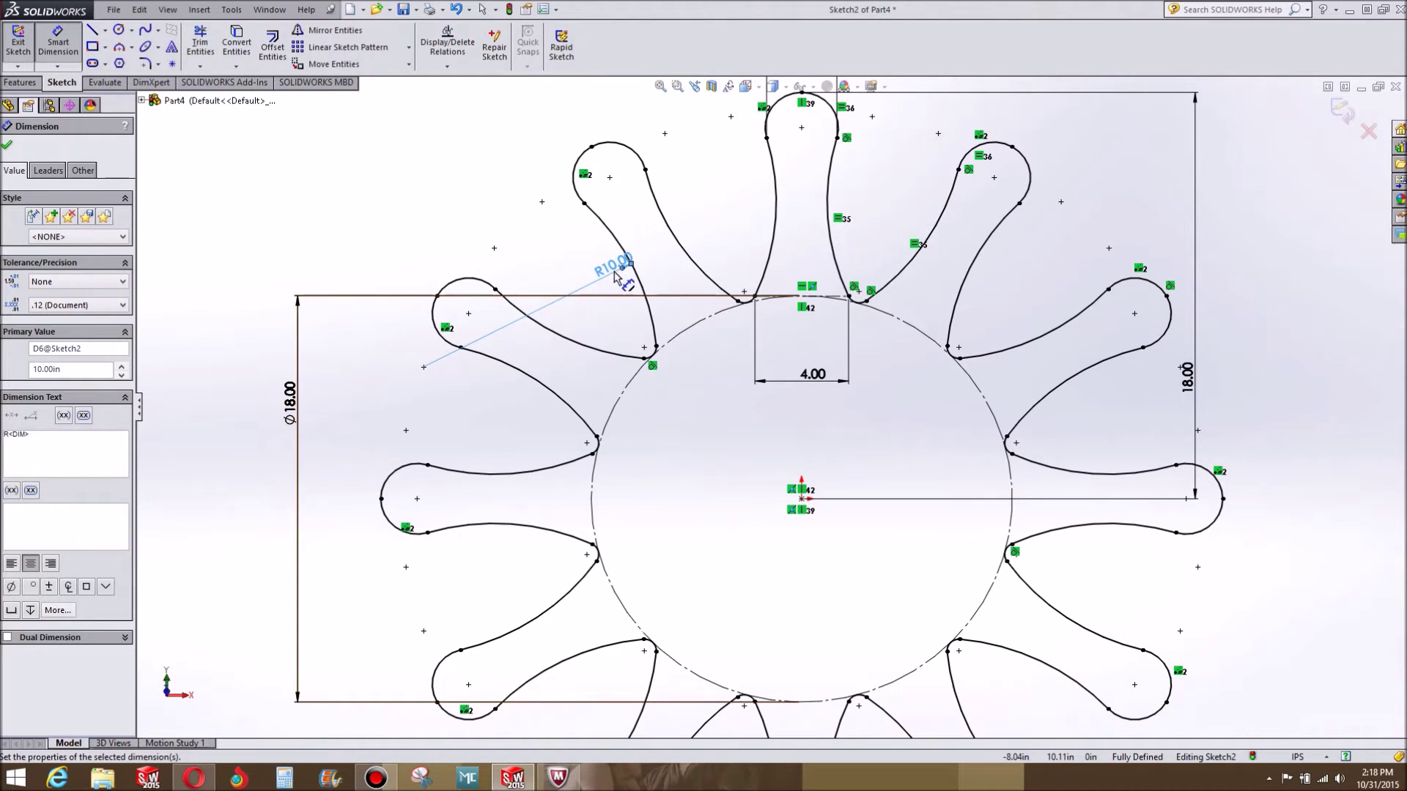
{"action": "double_click", "coordinate": [615, 265]}
{"action": "type", "text": "20"}
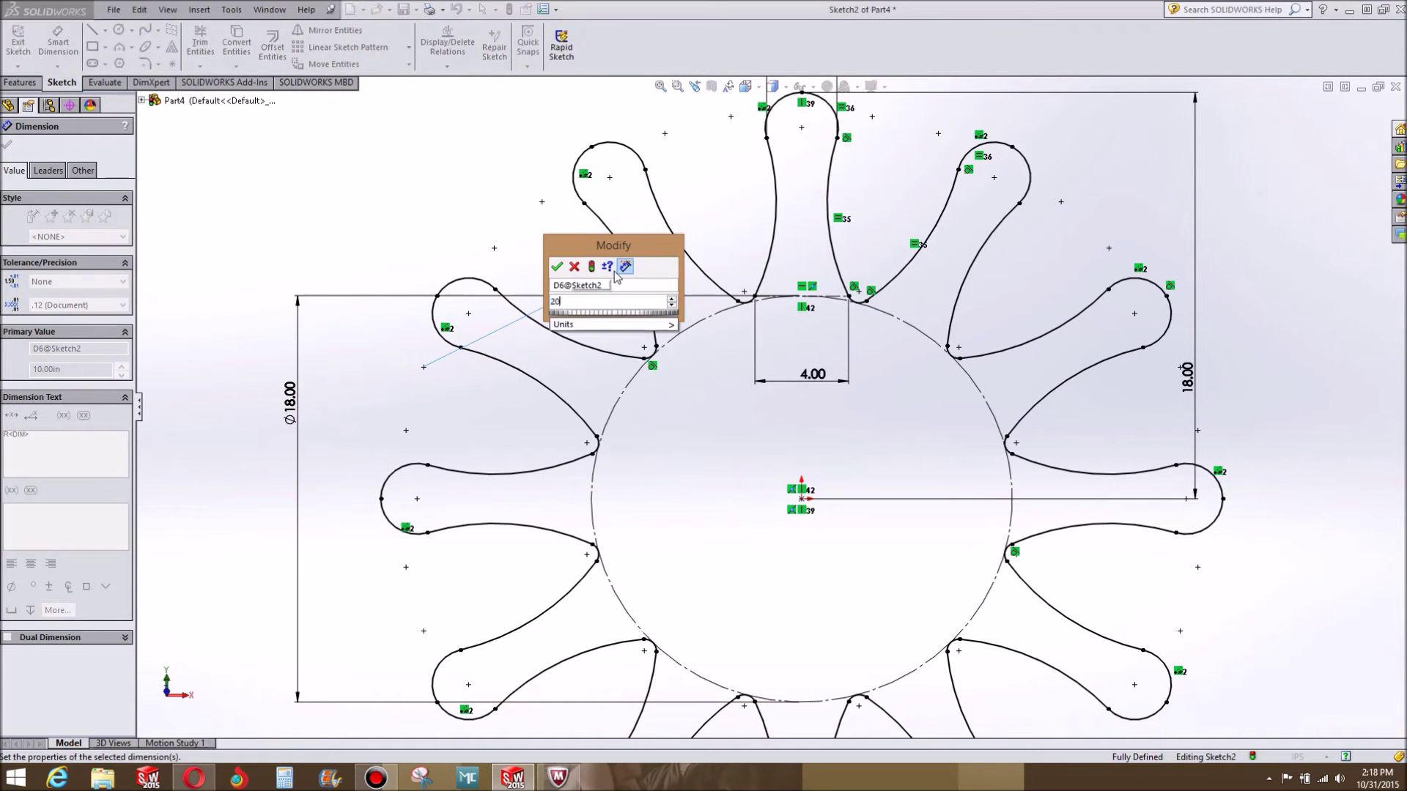
{"action": "key", "text": "Return"}
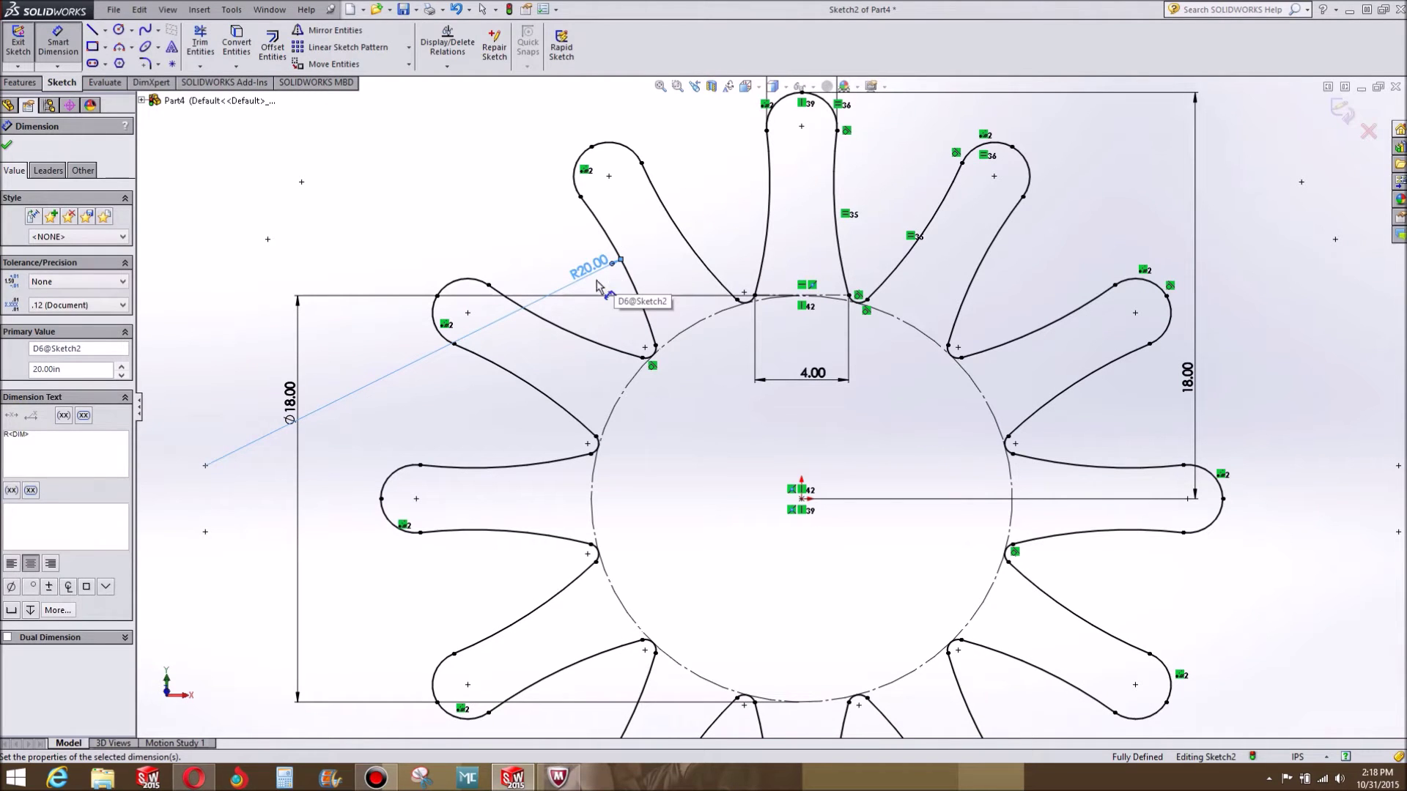
Try a 40 in radius for the dimensioned lobe side arc, and set it back to 20 in.
{"action": "double_click", "coordinate": [580, 268]}
{"action": "type", "text": "40"}
{"action": "key", "text": "Return"}
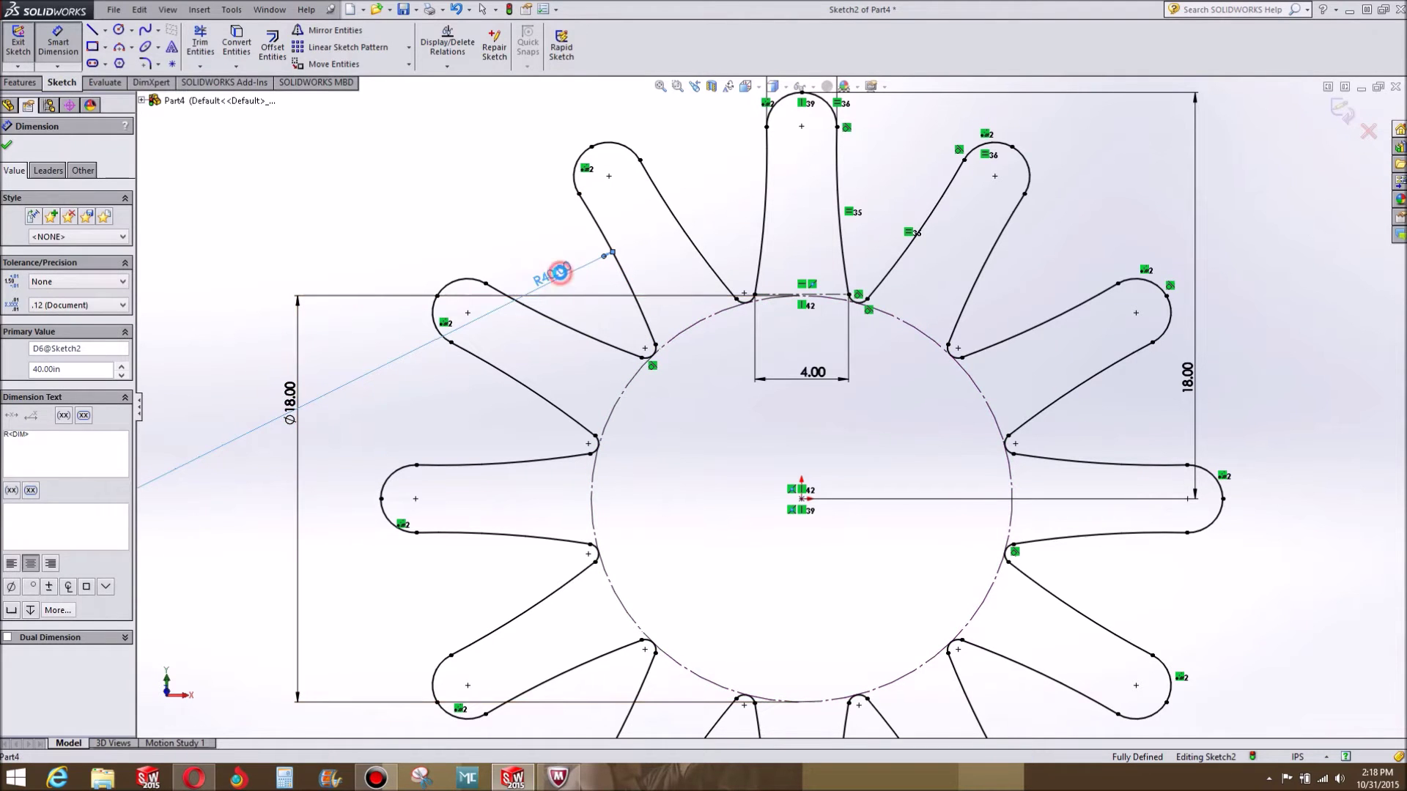
{"action": "double_click", "coordinate": [551, 273]}
{"action": "type", "text": "20"}
{"action": "key", "text": "Return"}
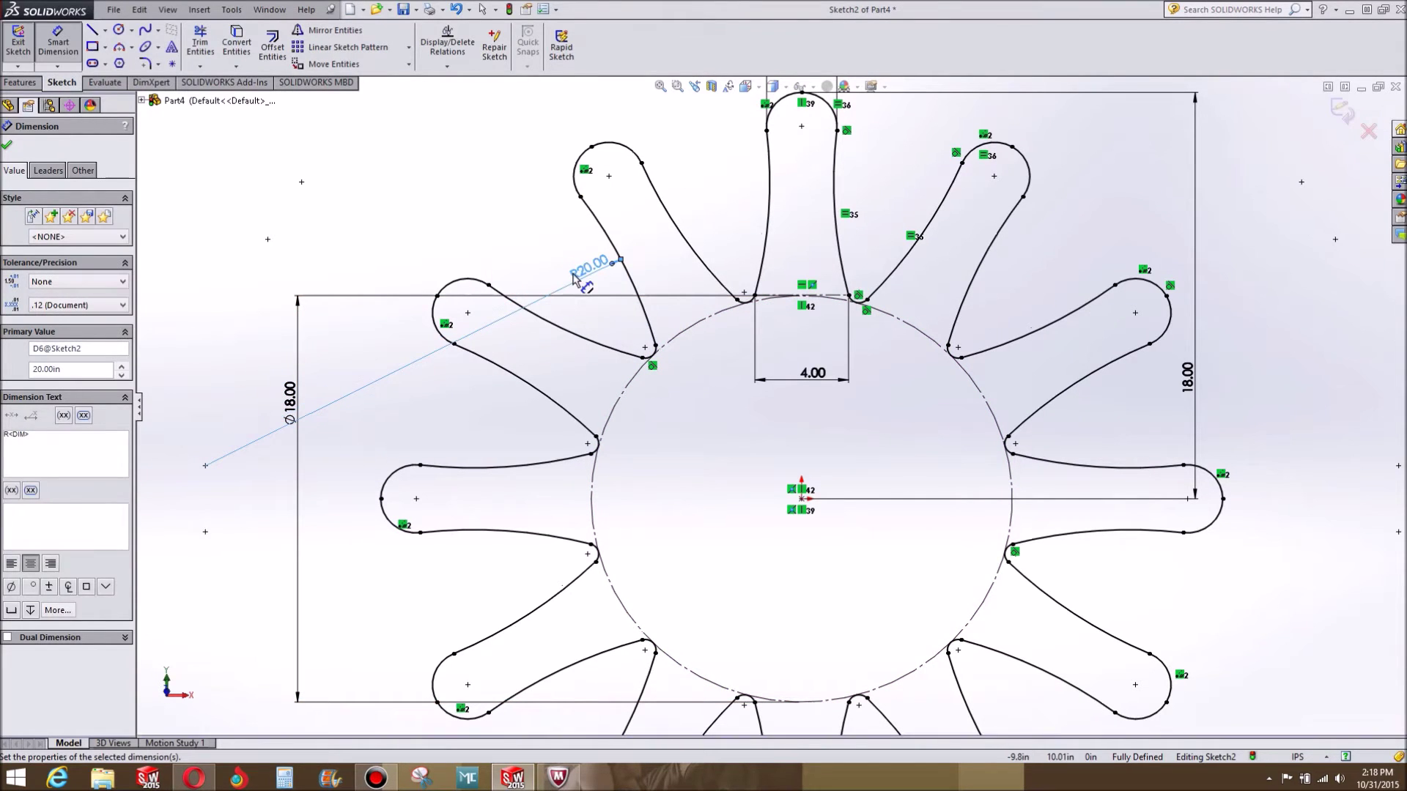
Exit the completed lobed outline sketch, deselect it, and turn the model to an angled view.
{"action": "scroll", "coordinate": [527, 236], "scroll_direction": "up", "scroll_amount": 3}
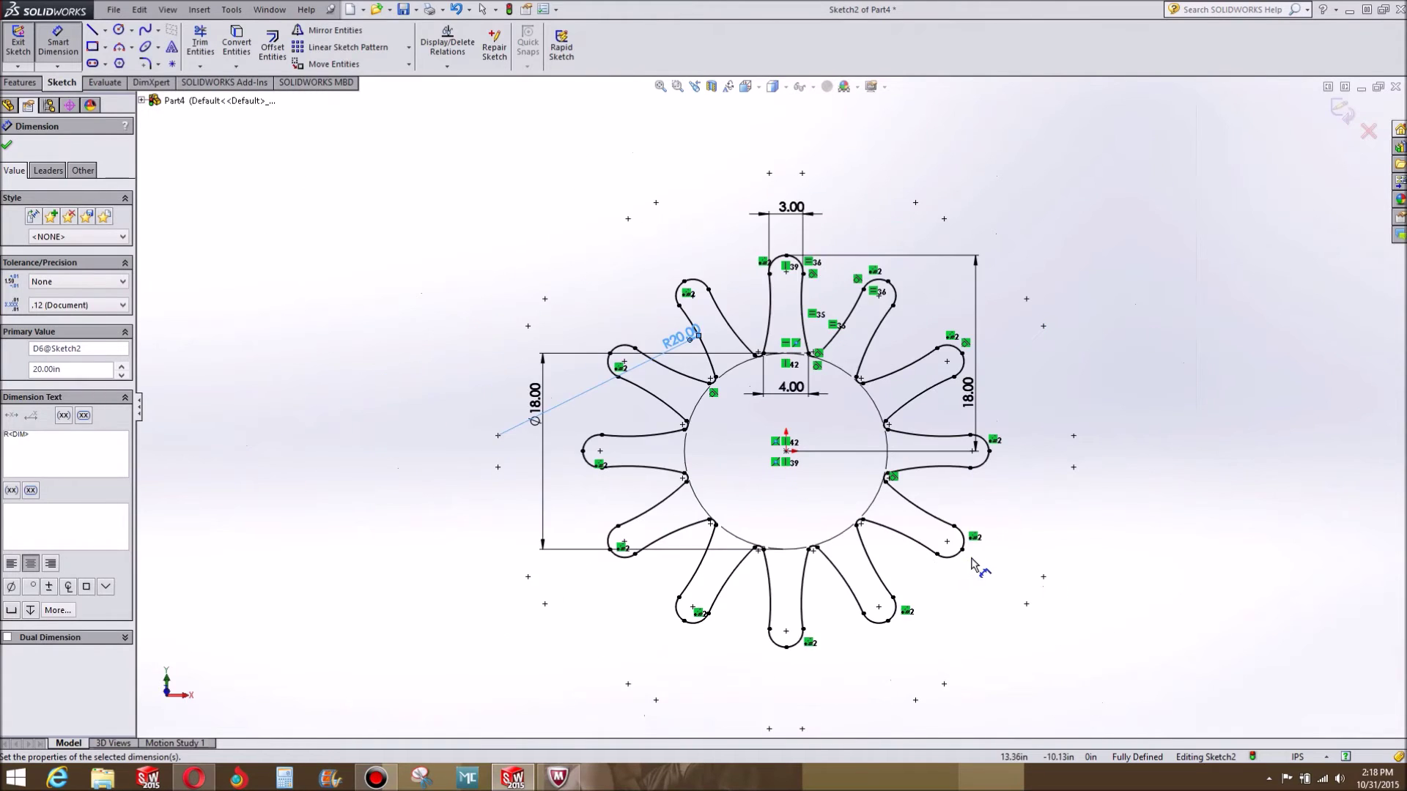
{"action": "scroll", "coordinate": [982, 564], "scroll_direction": "down", "scroll_amount": 1}
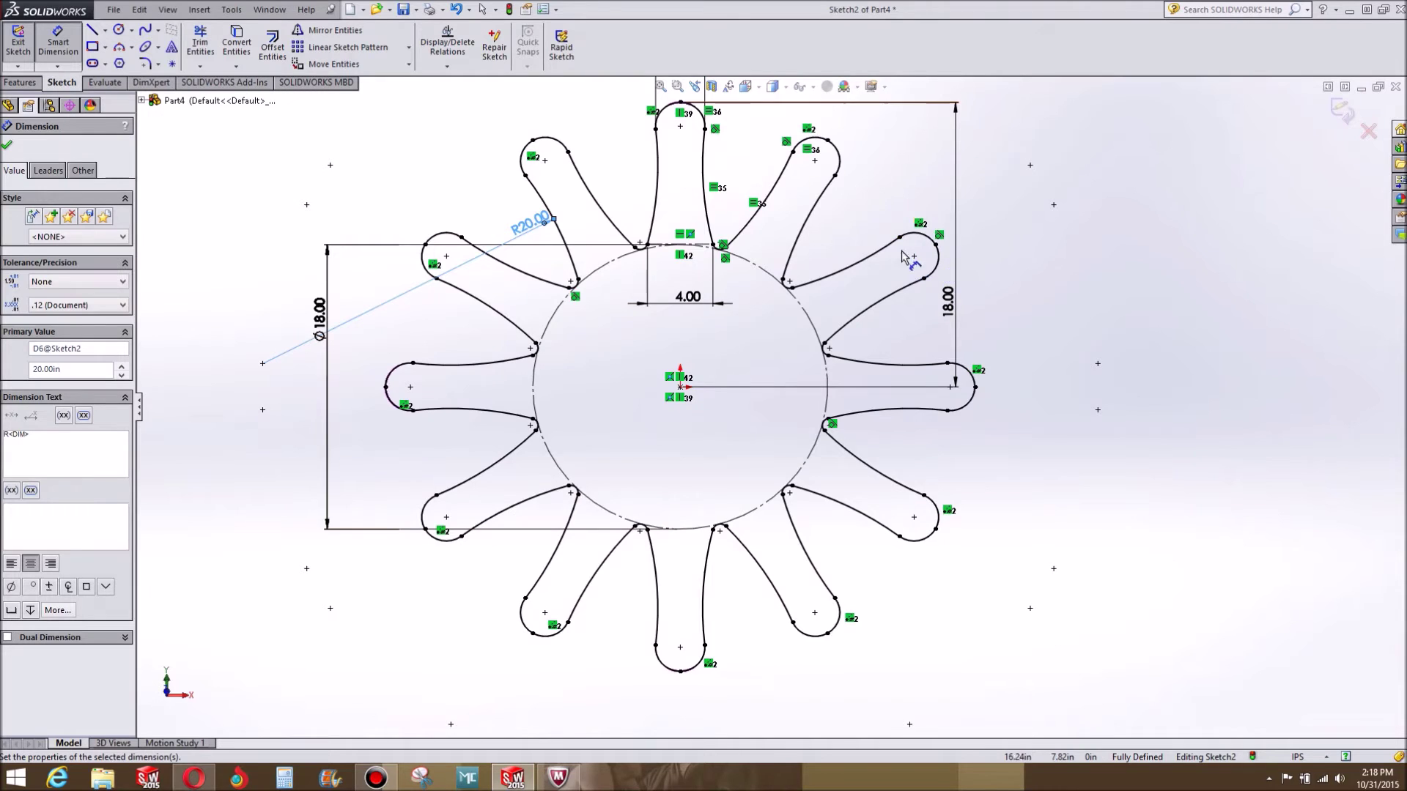
{"action": "scroll", "coordinate": [926, 257], "scroll_direction": "up", "scroll_amount": 3}
{"action": "key", "text": "Escape"}
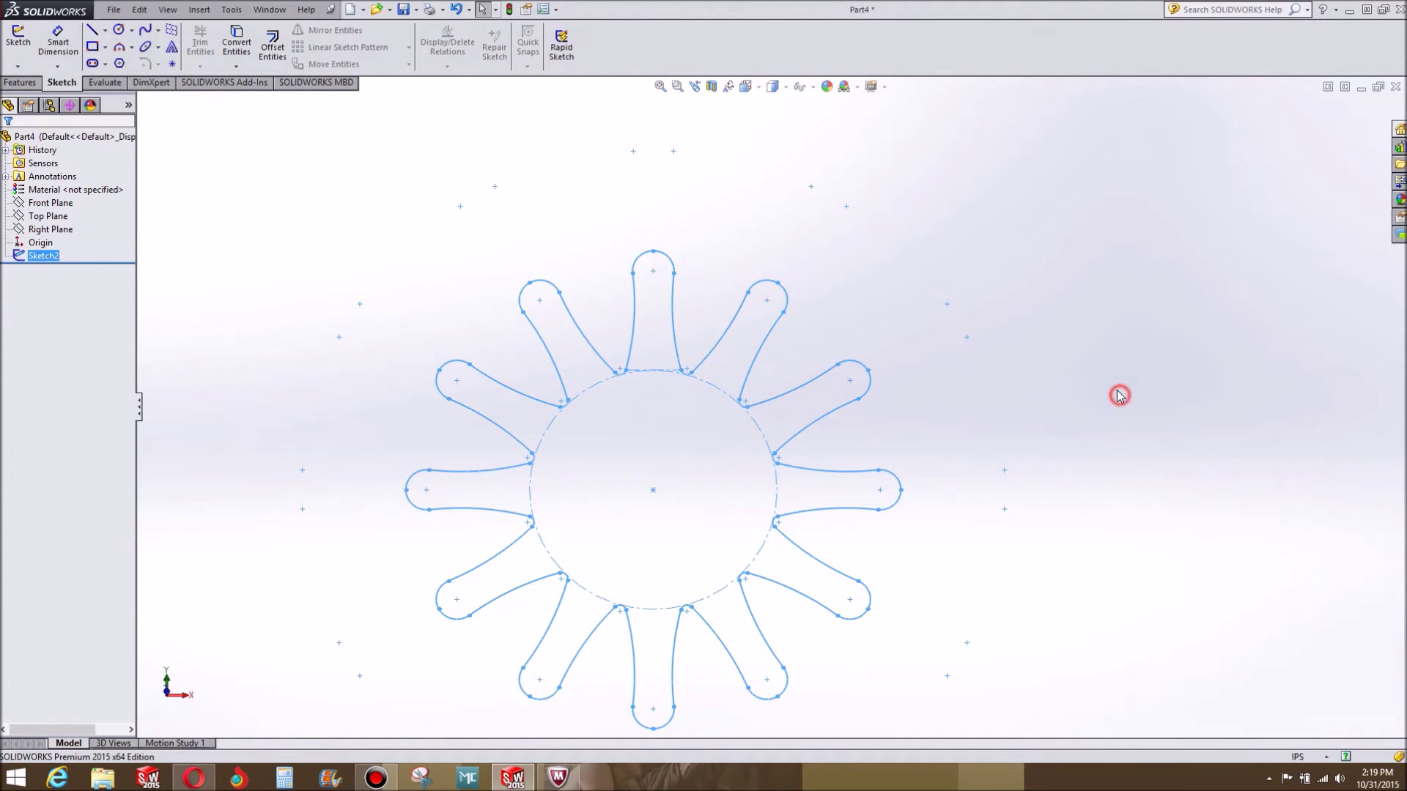
{"action": "left_click", "coordinate": [1110, 367]}
{"action": "mouse_move", "coordinate": [1109, 366]}
{"action": "middle_mouse_down"}
{"action": "mouse_move", "coordinate": [876, 437]}
{"action": "mouse_move", "coordinate": [905, 342]}
{"action": "mouse_move", "coordinate": [971, 439]}
{"action": "mouse_move", "coordinate": [1040, 443]}
{"action": "mouse_move", "coordinate": [1005, 460]}
{"action": "middle_mouse_up"}
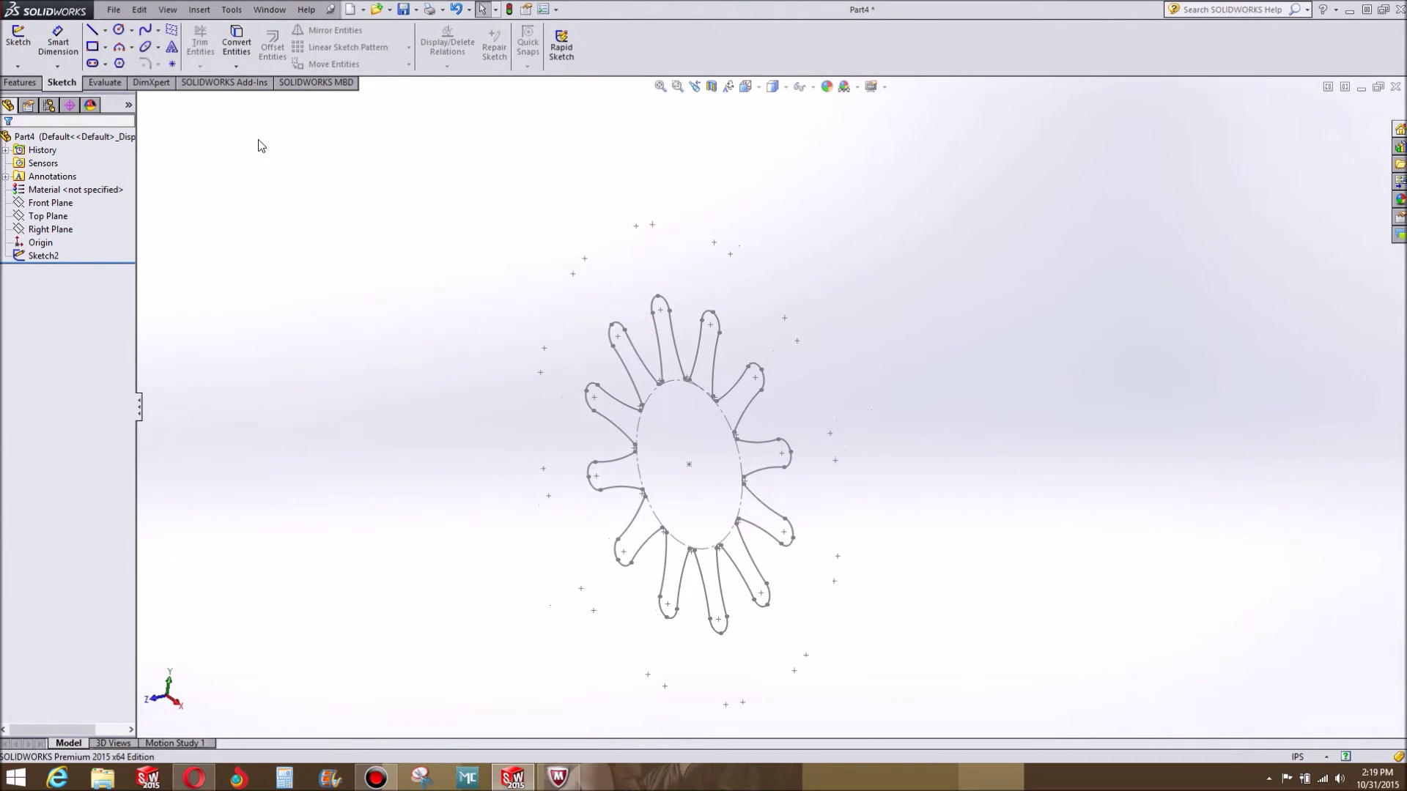
Start a new reference plane with the Front Plane as its first reference.
{"action": "left_click", "coordinate": [50, 203]}
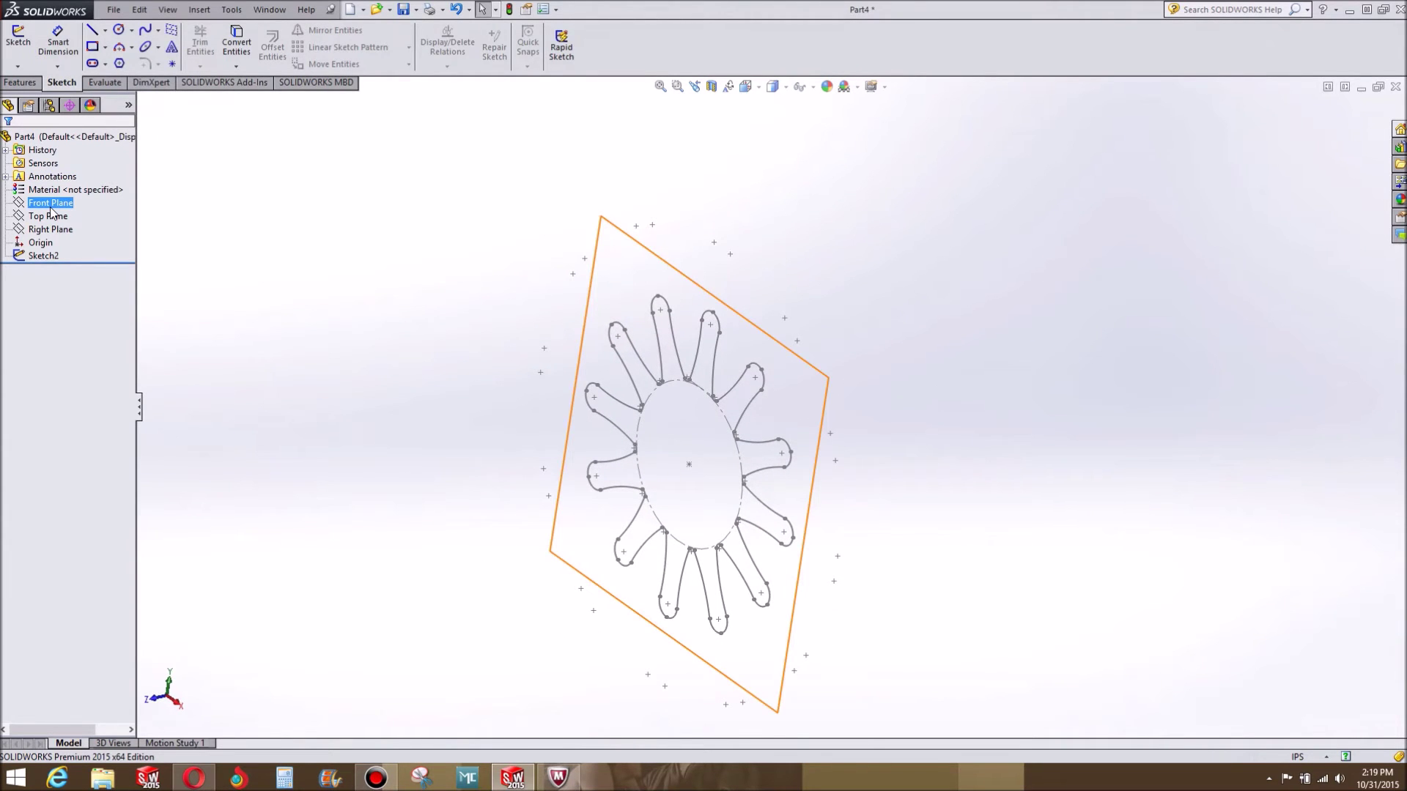
{"action": "left_click", "coordinate": [22, 82]}
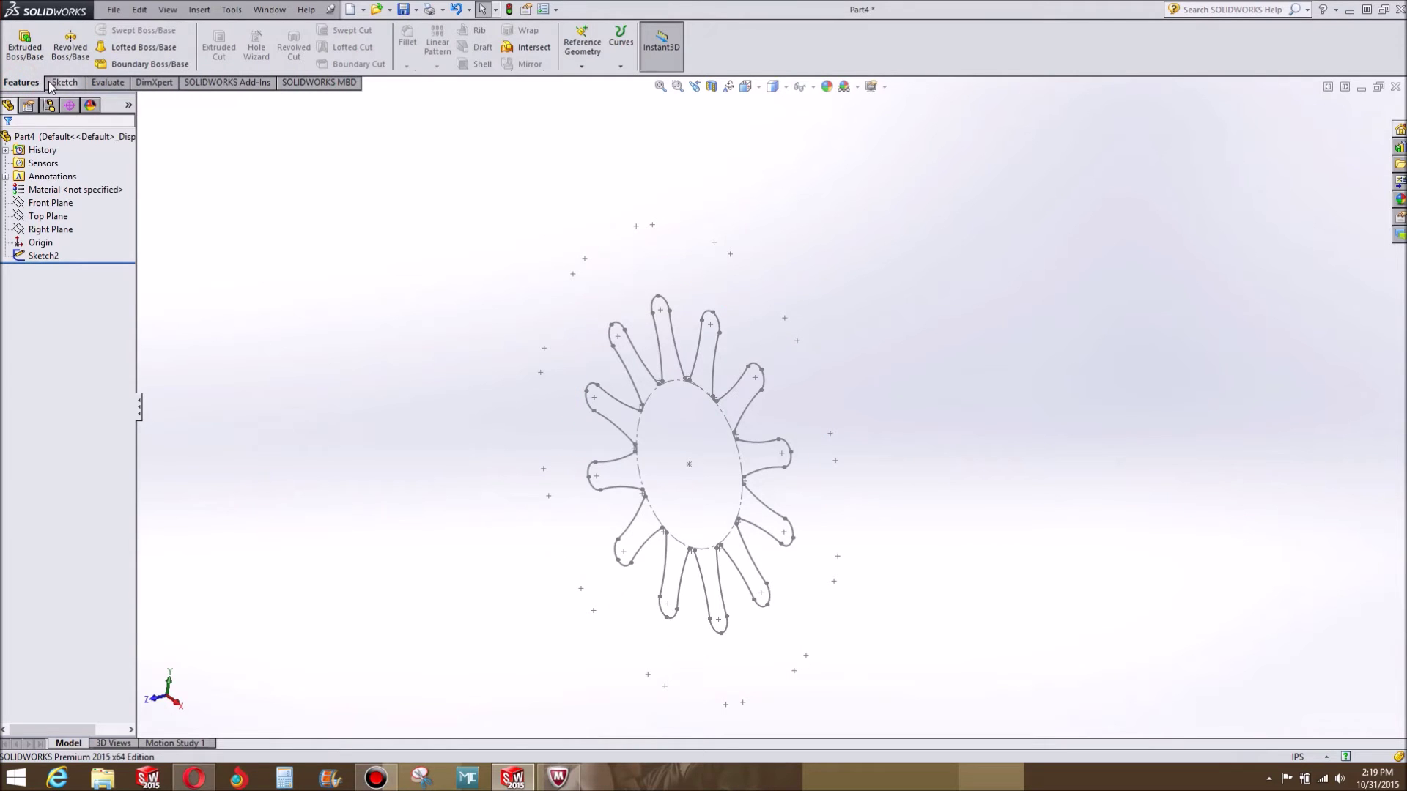
{"action": "left_click", "coordinate": [49, 203]}
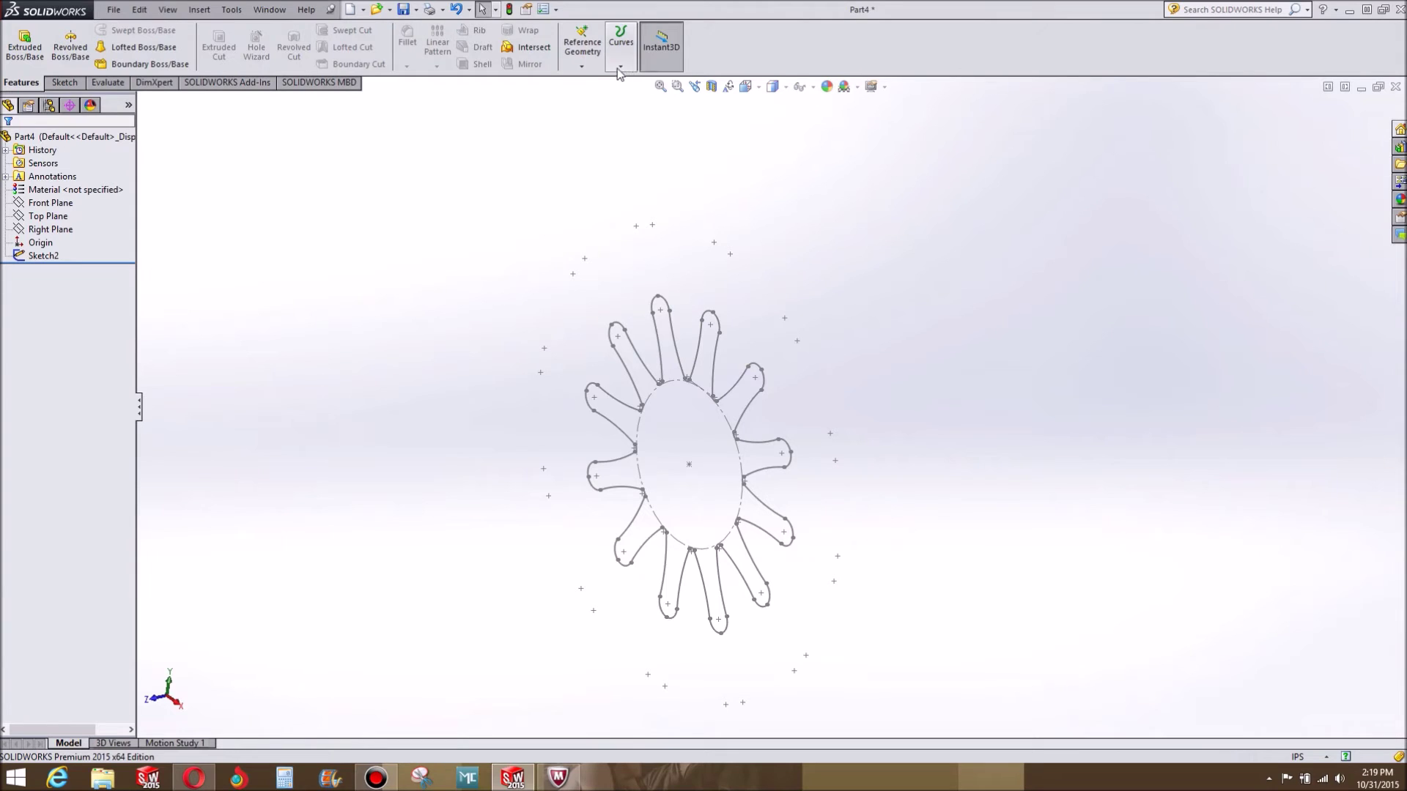
{"action": "left_click", "coordinate": [582, 66]}
{"action": "left_click", "coordinate": [597, 80]}
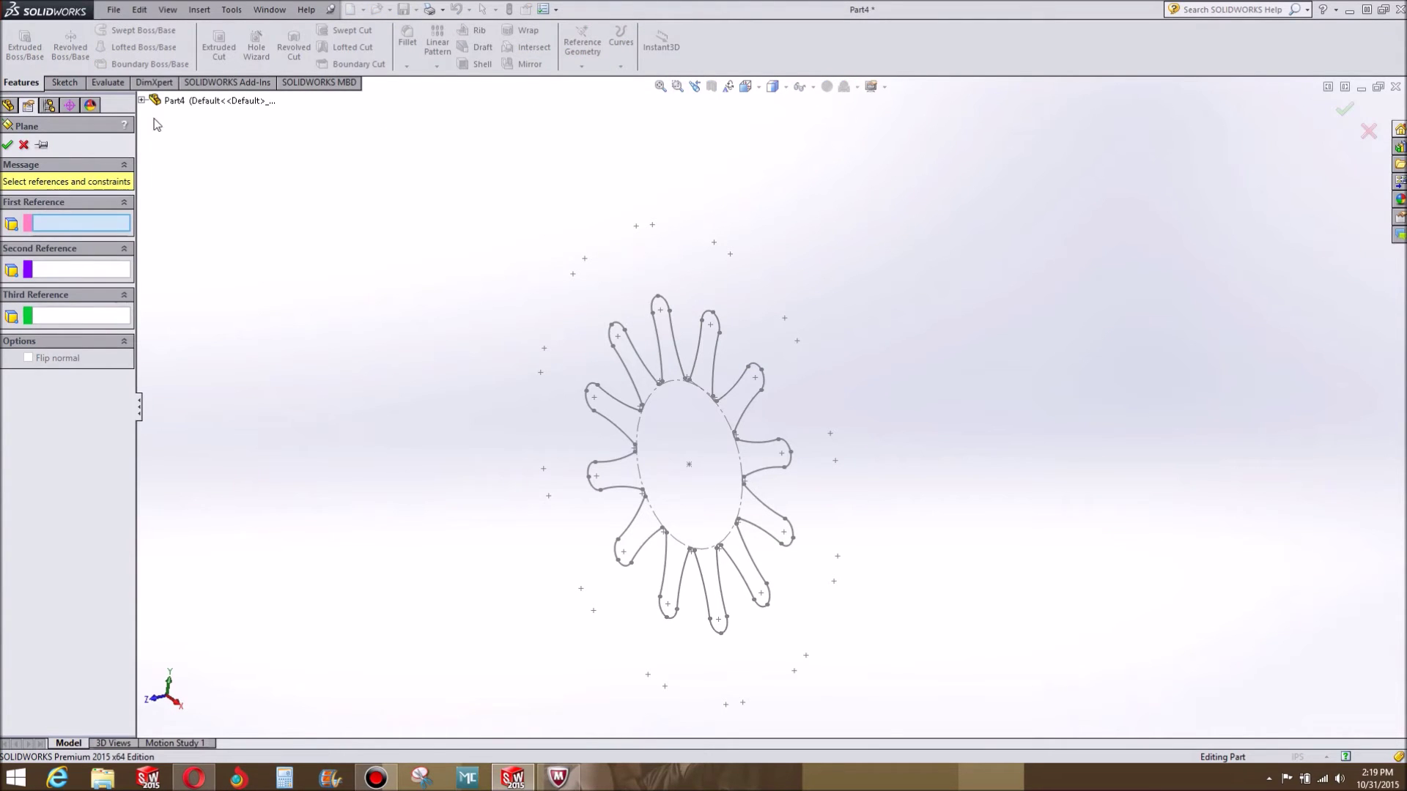
{"action": "left_click", "coordinate": [142, 100]}
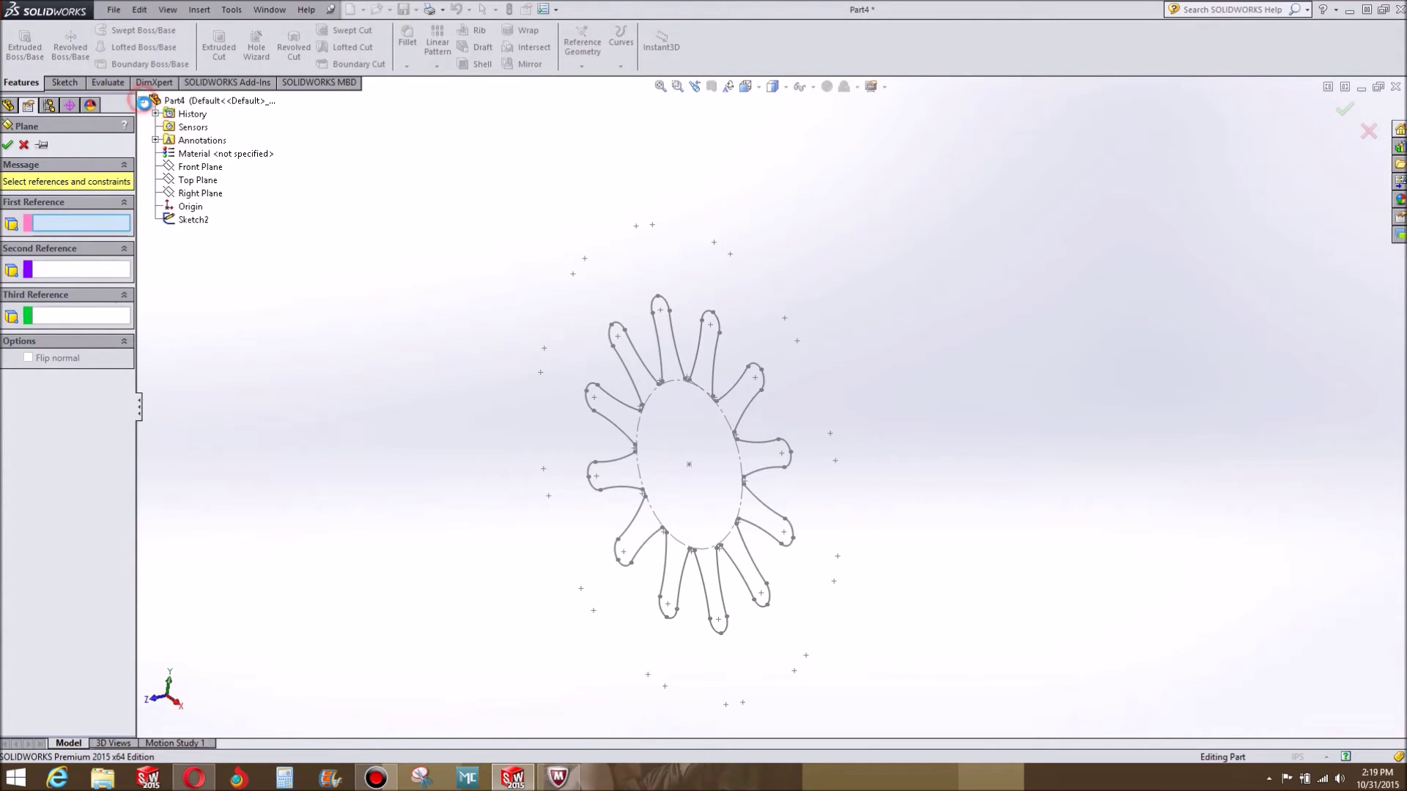
{"action": "left_click", "coordinate": [195, 167]}
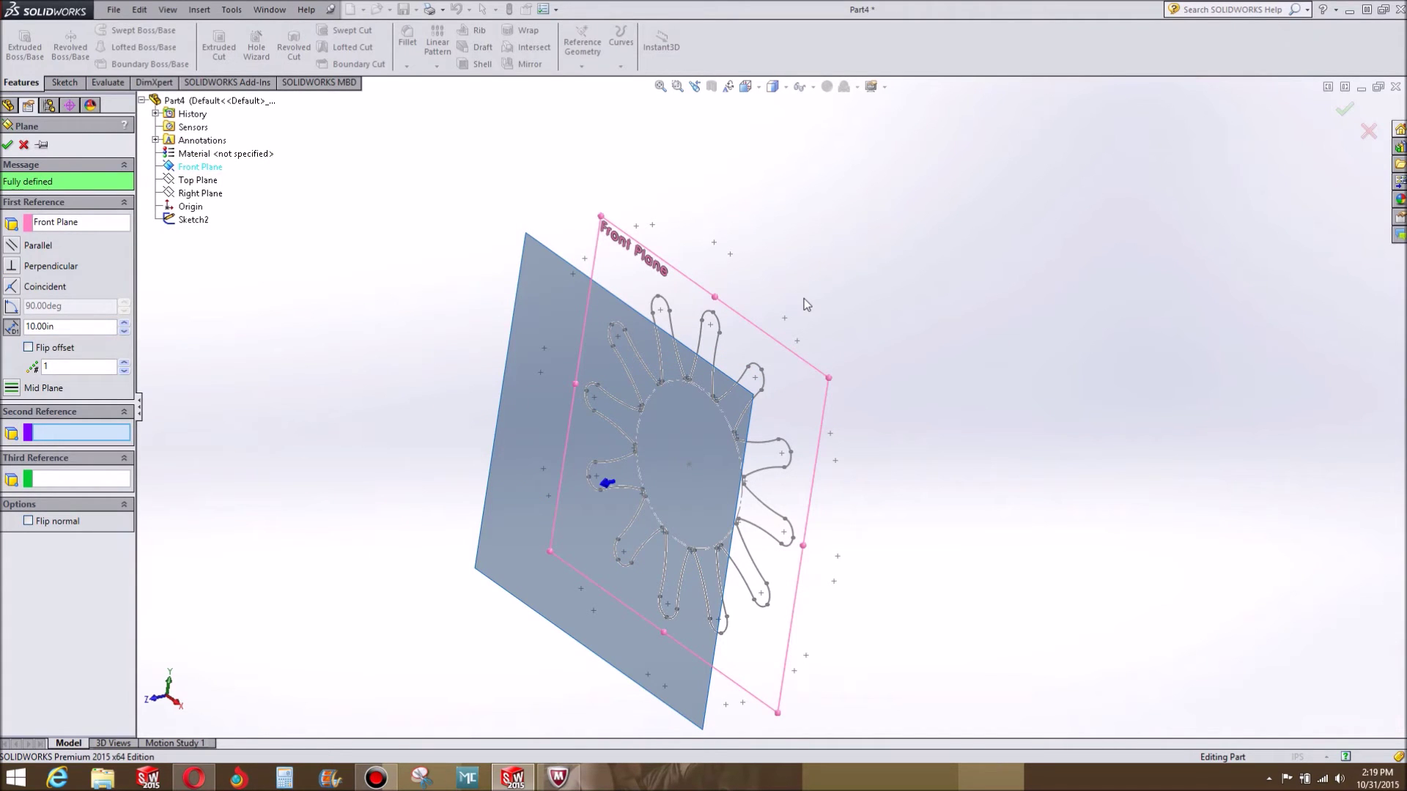
Try a 48 in offset from the Front Plane for the new reference plane, and create it at 36 in.
{"action": "left_click", "coordinate": [67, 325]}
{"action": "key", "text": "Return"}
{"action": "mouse_move", "coordinate": [415, 245]}
{"action": "middle_mouse_down"}
{"action": "mouse_move", "coordinate": [405, 288]}
{"action": "mouse_move", "coordinate": [399, 275]}
{"action": "mouse_move", "coordinate": [451, 247]}
{"action": "mouse_move", "coordinate": [442, 276]}
{"action": "mouse_move", "coordinate": [376, 284]}
{"action": "middle_mouse_up"}
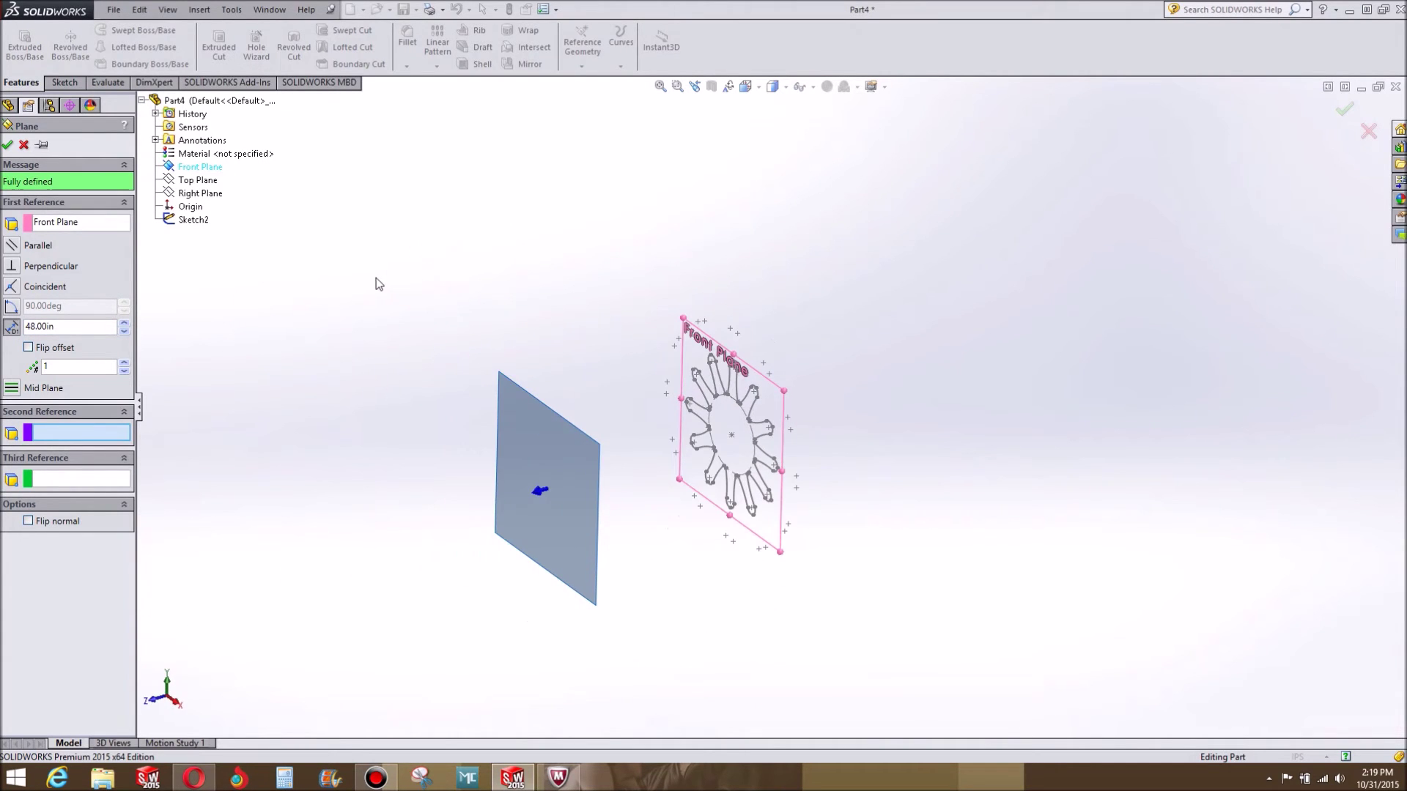
{"action": "double_click", "coordinate": [75, 327]}
{"action": "key", "text": "Return"}
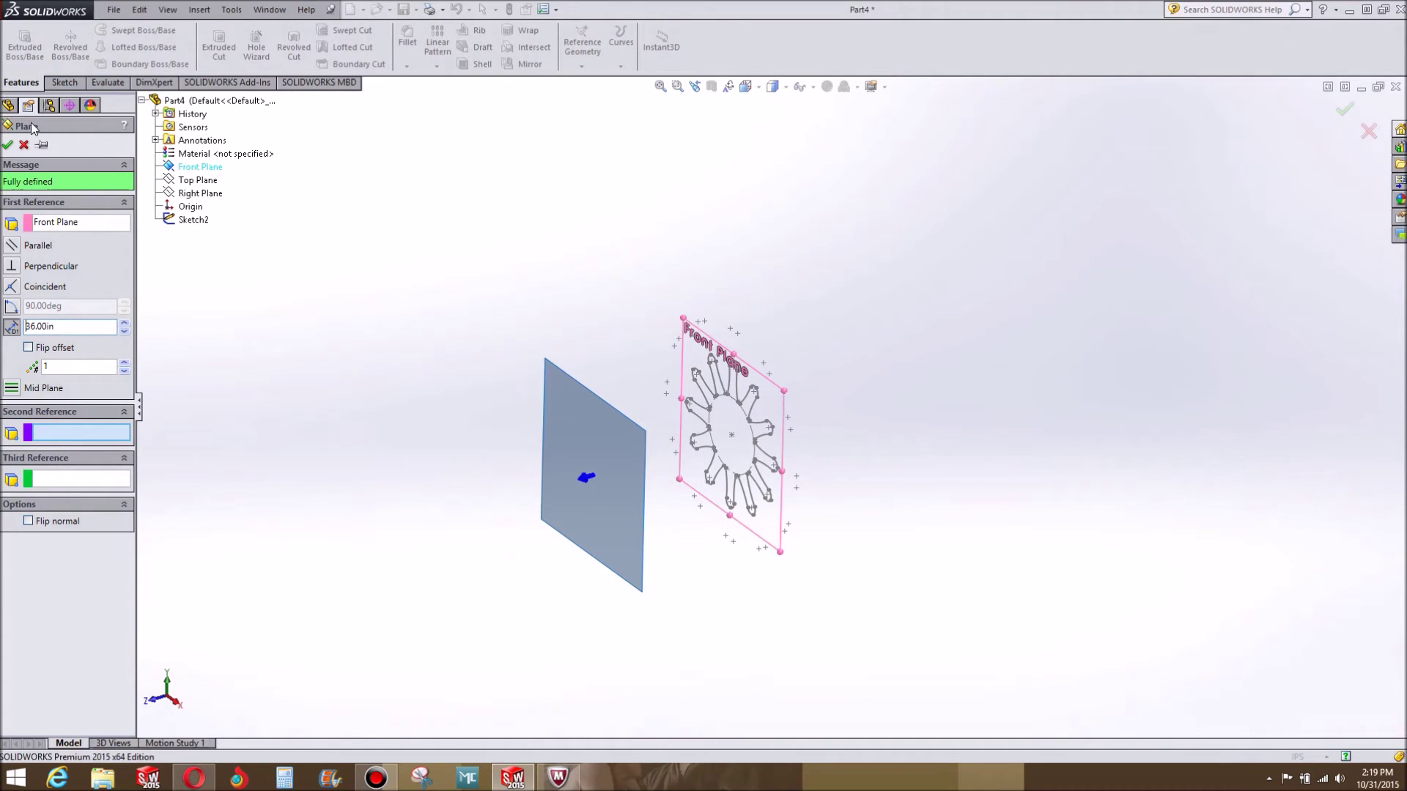
{"action": "left_click", "coordinate": [7, 145]}
Sketch a circle about 13.2 in in radius on the new offset plane, centered on the origin.
{"action": "mouse_move", "coordinate": [490, 461]}
{"action": "middle_mouse_down"}
{"action": "mouse_move", "coordinate": [567, 365]}
{"action": "mouse_move", "coordinate": [628, 371]}
{"action": "mouse_move", "coordinate": [613, 415]}
{"action": "mouse_move", "coordinate": [594, 400]}
{"action": "middle_mouse_up"}
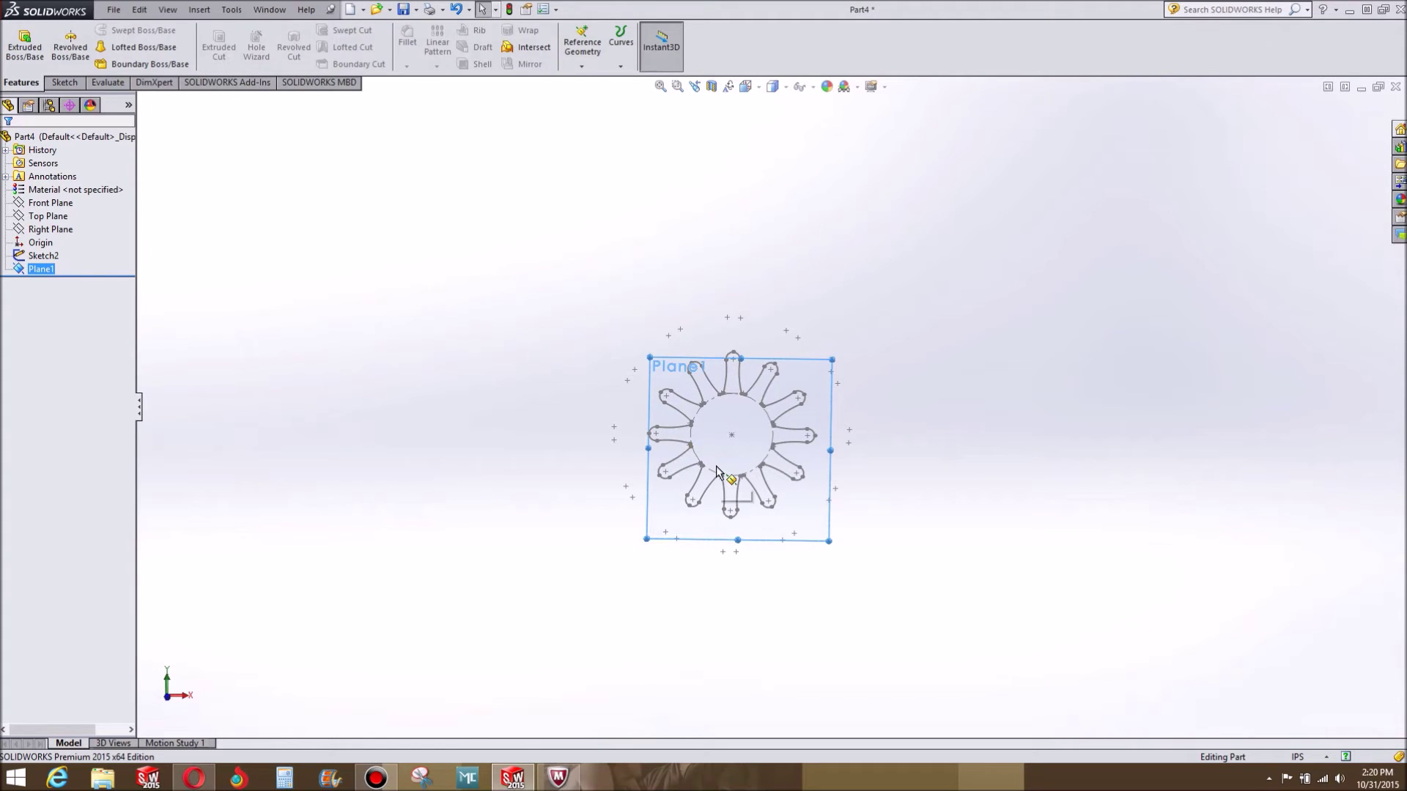
{"action": "scroll", "coordinate": [718, 473], "scroll_direction": "down", "scroll_amount": 5}
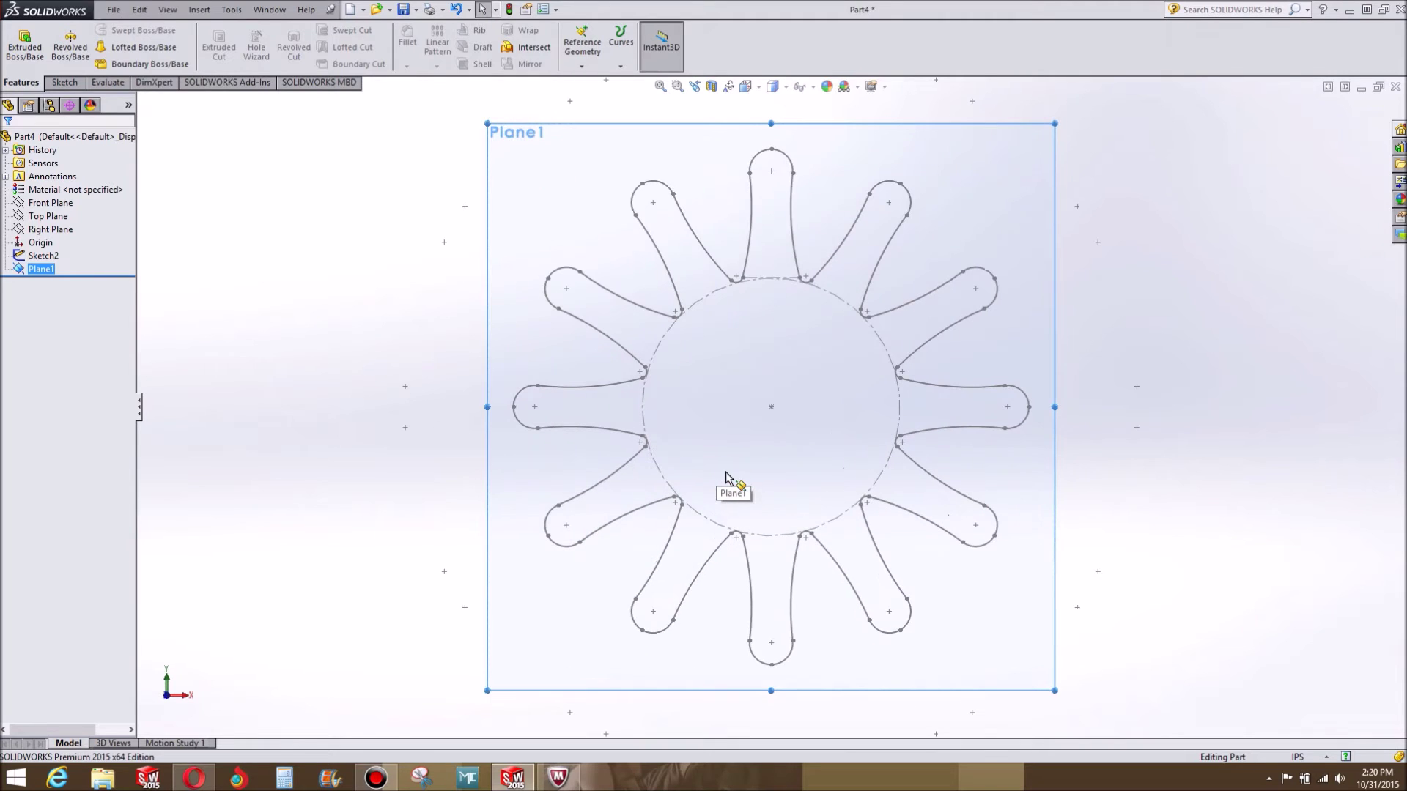
{"action": "left_click", "coordinate": [64, 82]}
{"action": "left_click", "coordinate": [118, 29]}
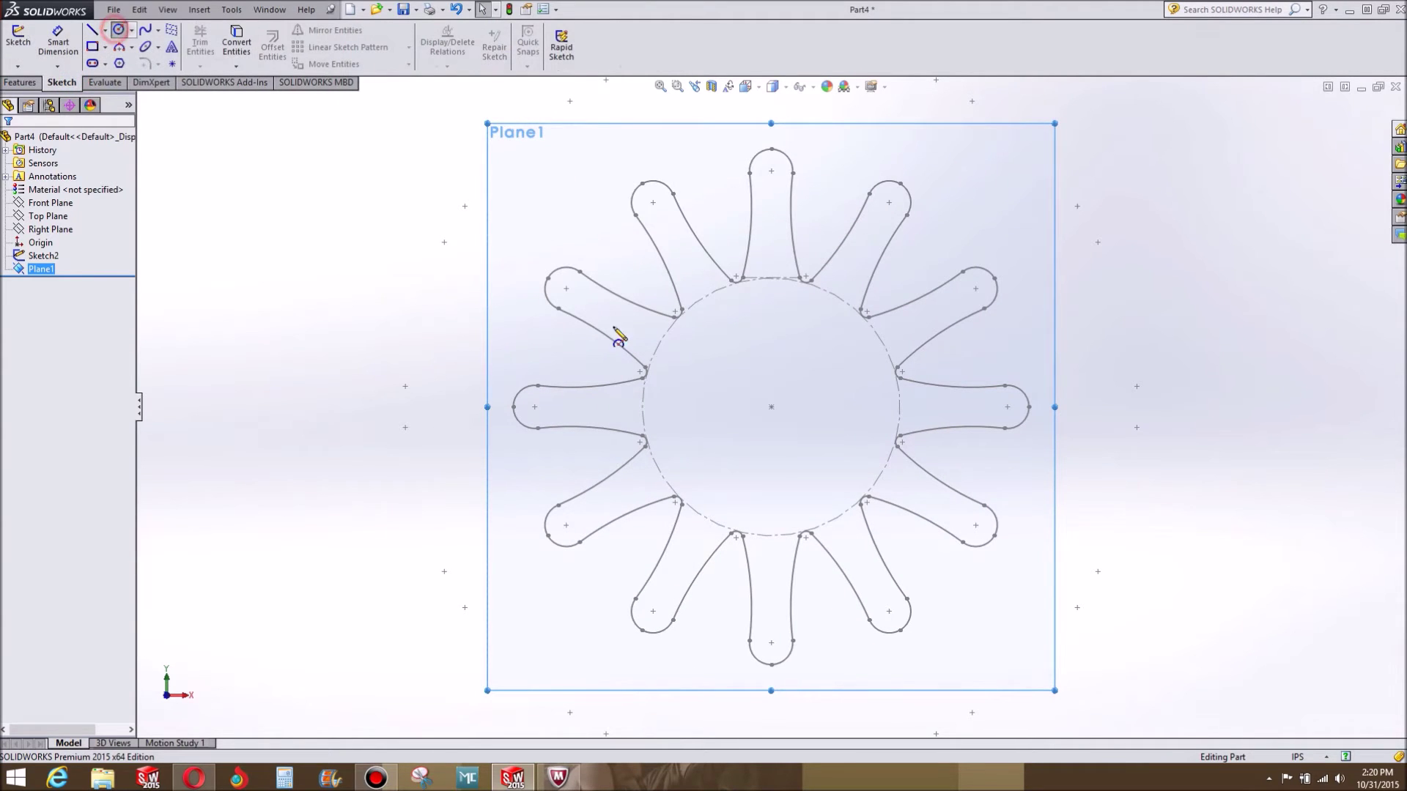
{"action": "left_click", "coordinate": [771, 407]}
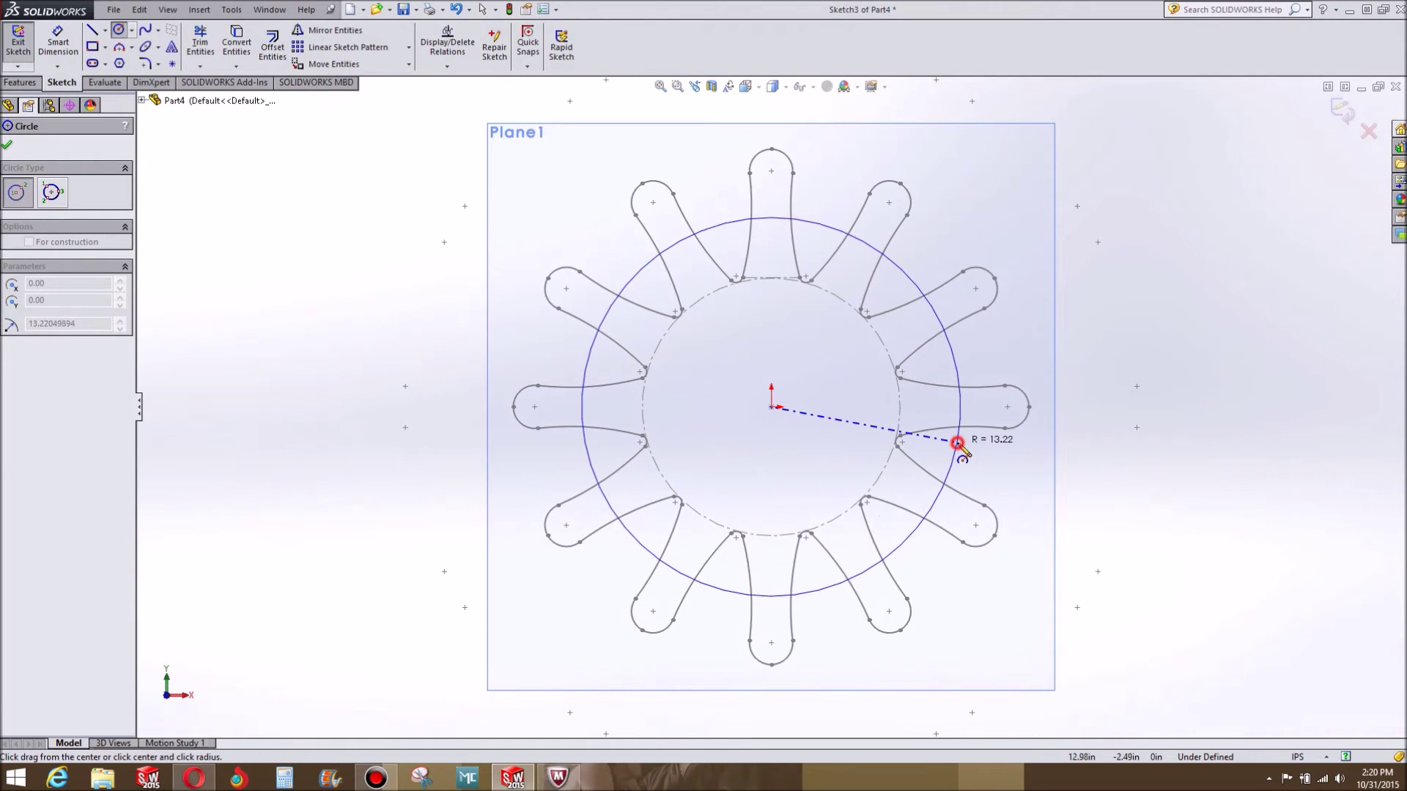
{"action": "left_click", "coordinate": [957, 441]}
Dimension the circle's diameter and set it to 25 in.
{"action": "left_click", "coordinate": [66, 46]}
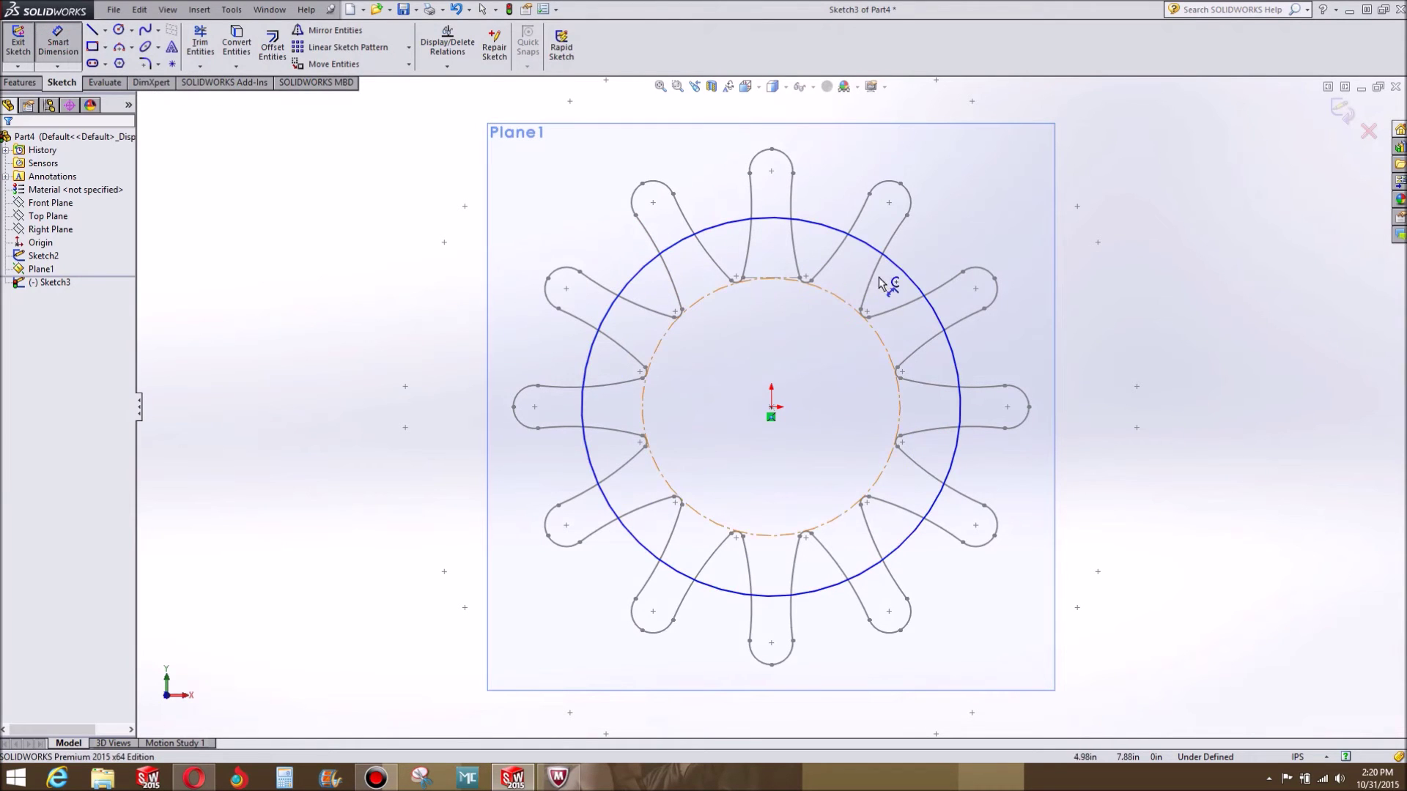
{"action": "left_click", "coordinate": [908, 279]}
{"action": "left_click", "coordinate": [1203, 313]}
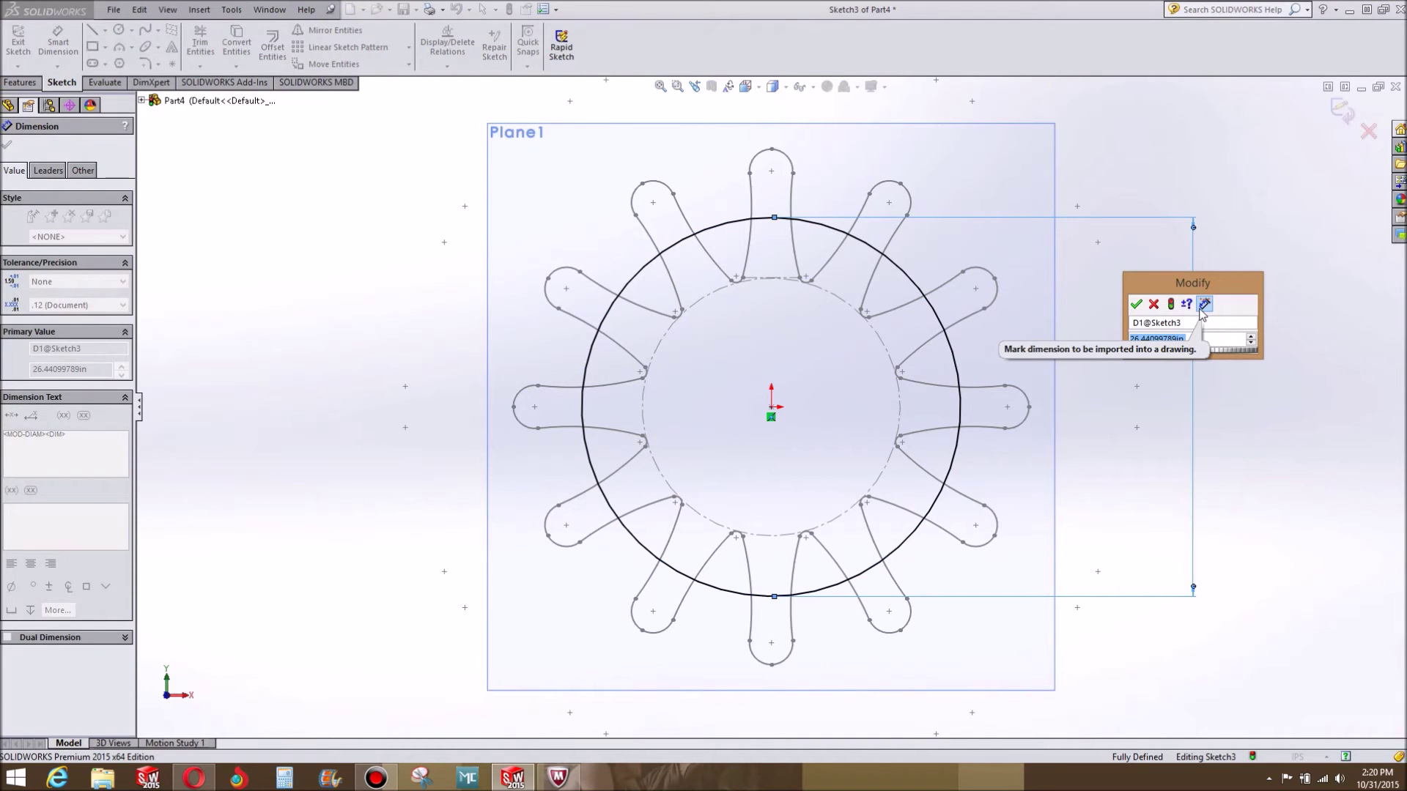
{"action": "type", "text": "25"}
{"action": "key", "text": "Return"}
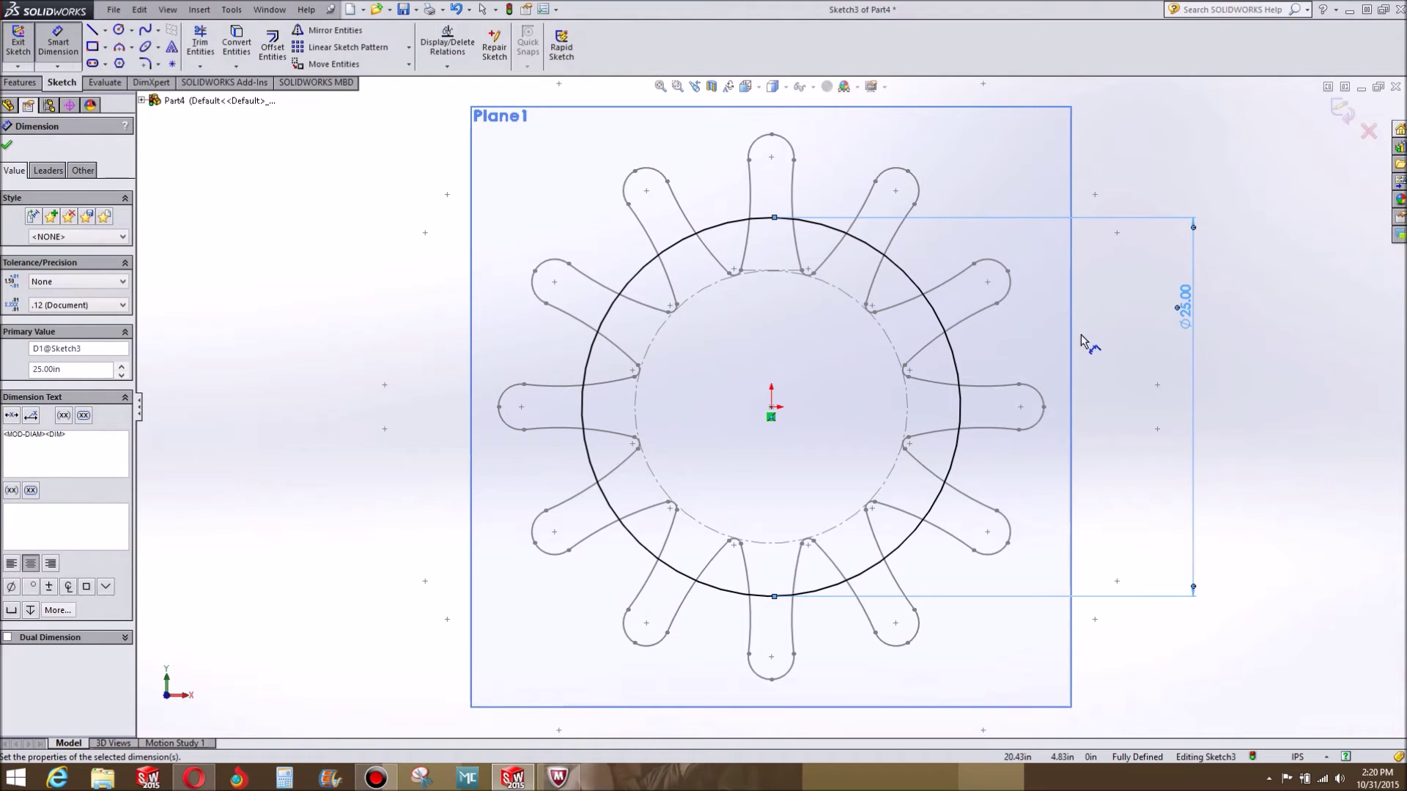
{"action": "mouse_move", "coordinate": [452, 276]}
{"action": "middle_mouse_down"}
{"action": "mouse_move", "coordinate": [320, 270]}
{"action": "mouse_move", "coordinate": [306, 283]}
{"action": "mouse_move", "coordinate": [410, 279]}
{"action": "middle_mouse_up"}
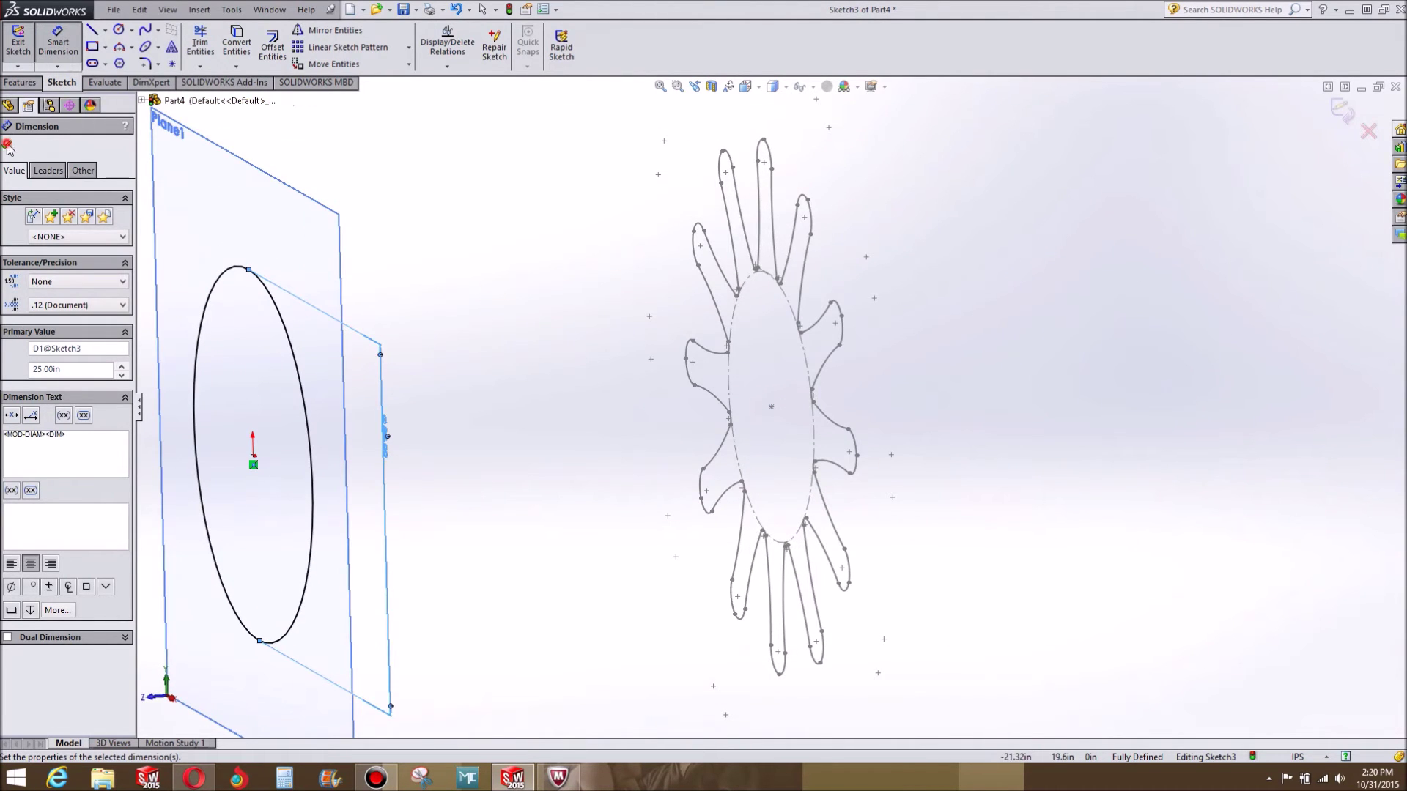
{"action": "left_click", "coordinate": [550, 243]}
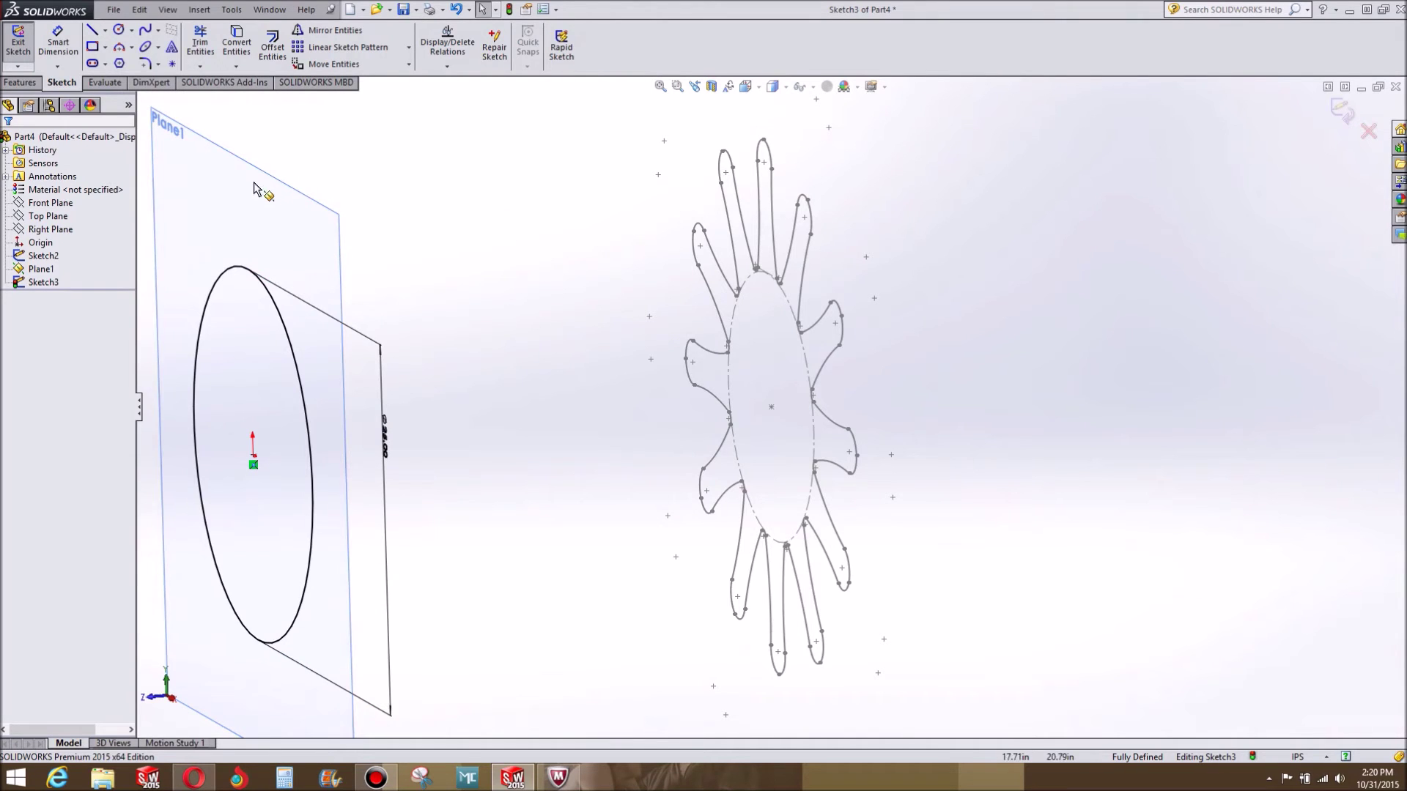
Exit the circle sketch and hide the offset reference plane.
{"action": "right_click", "coordinate": [209, 146]}
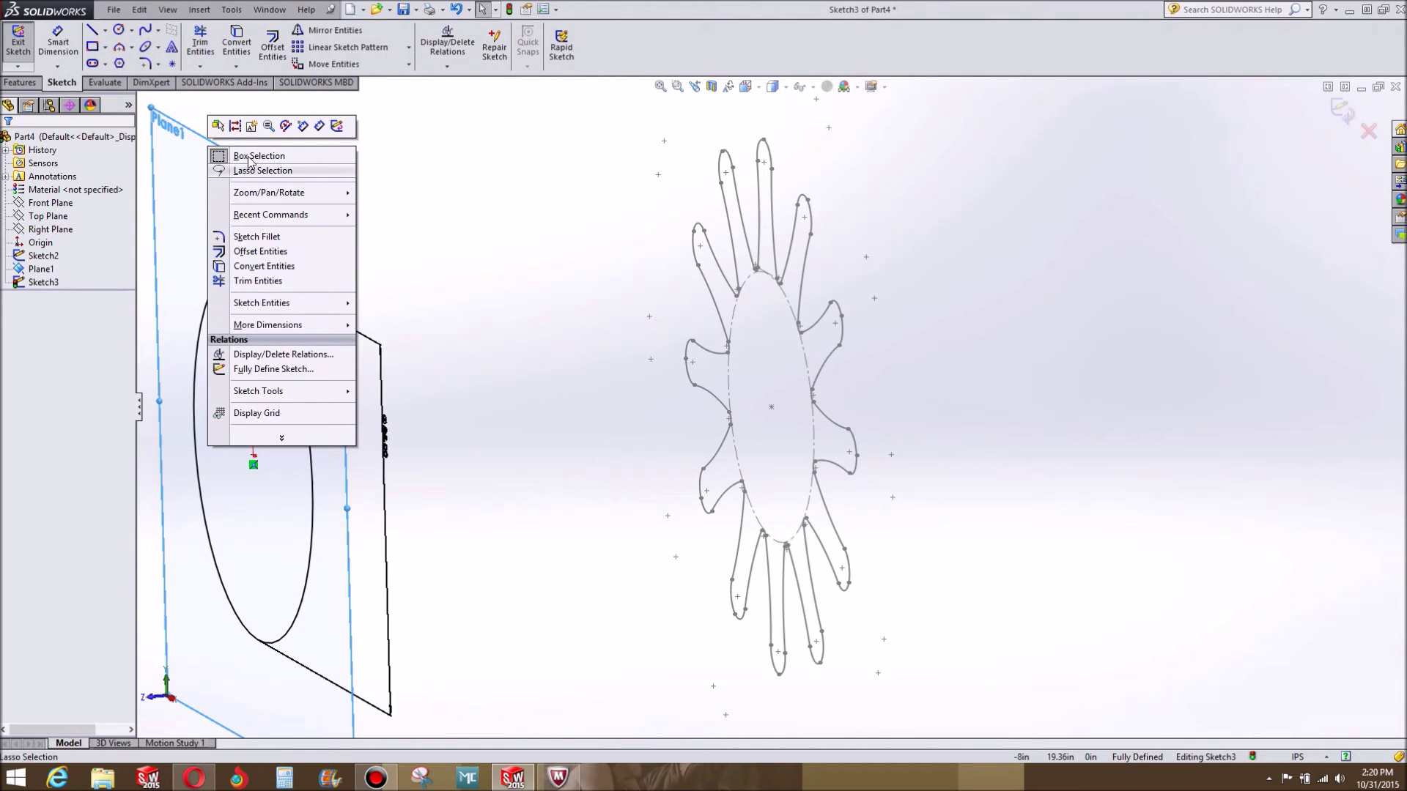
{"action": "left_click", "coordinate": [415, 249]}
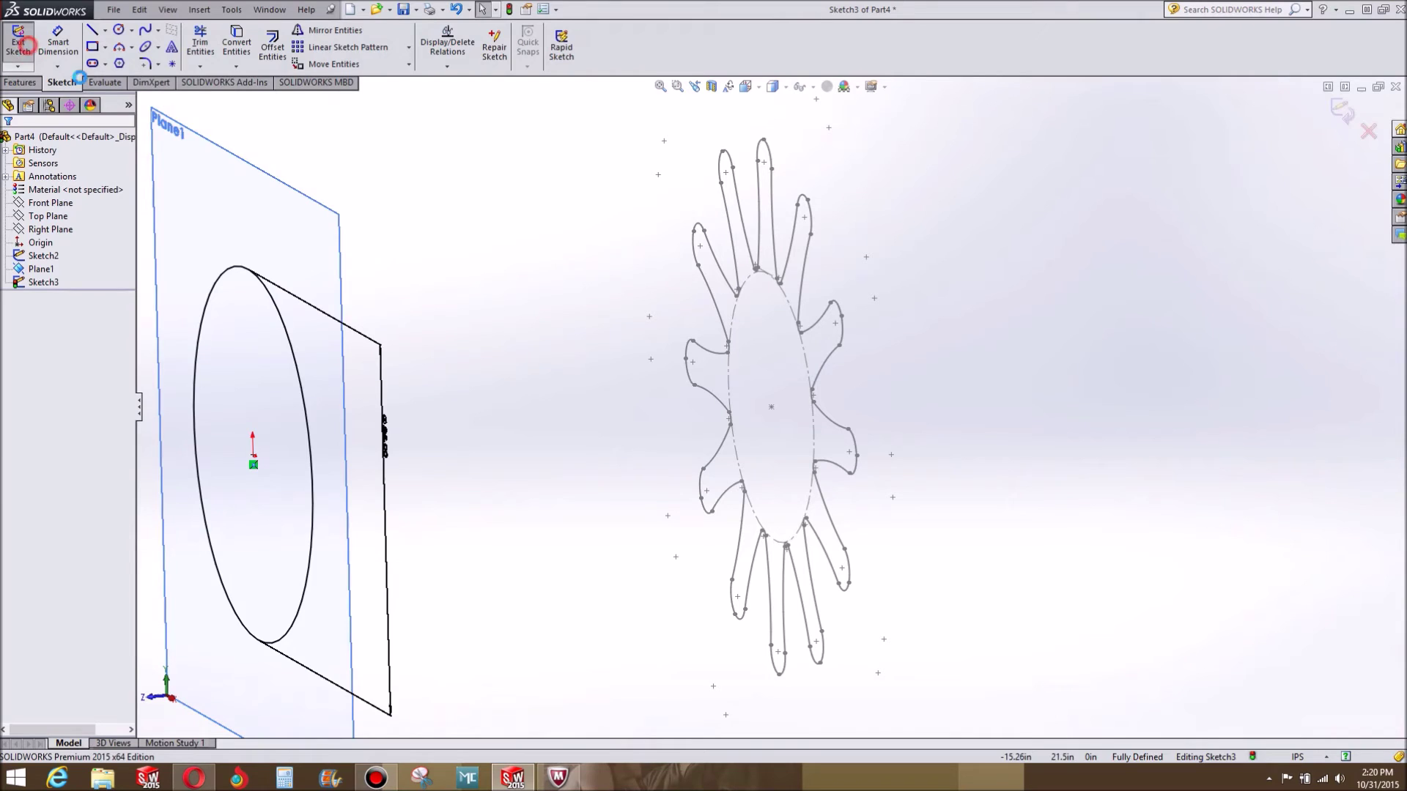
{"action": "left_click", "coordinate": [18, 40]}
{"action": "right_click", "coordinate": [179, 123]}
{"action": "left_click", "coordinate": [222, 98]}
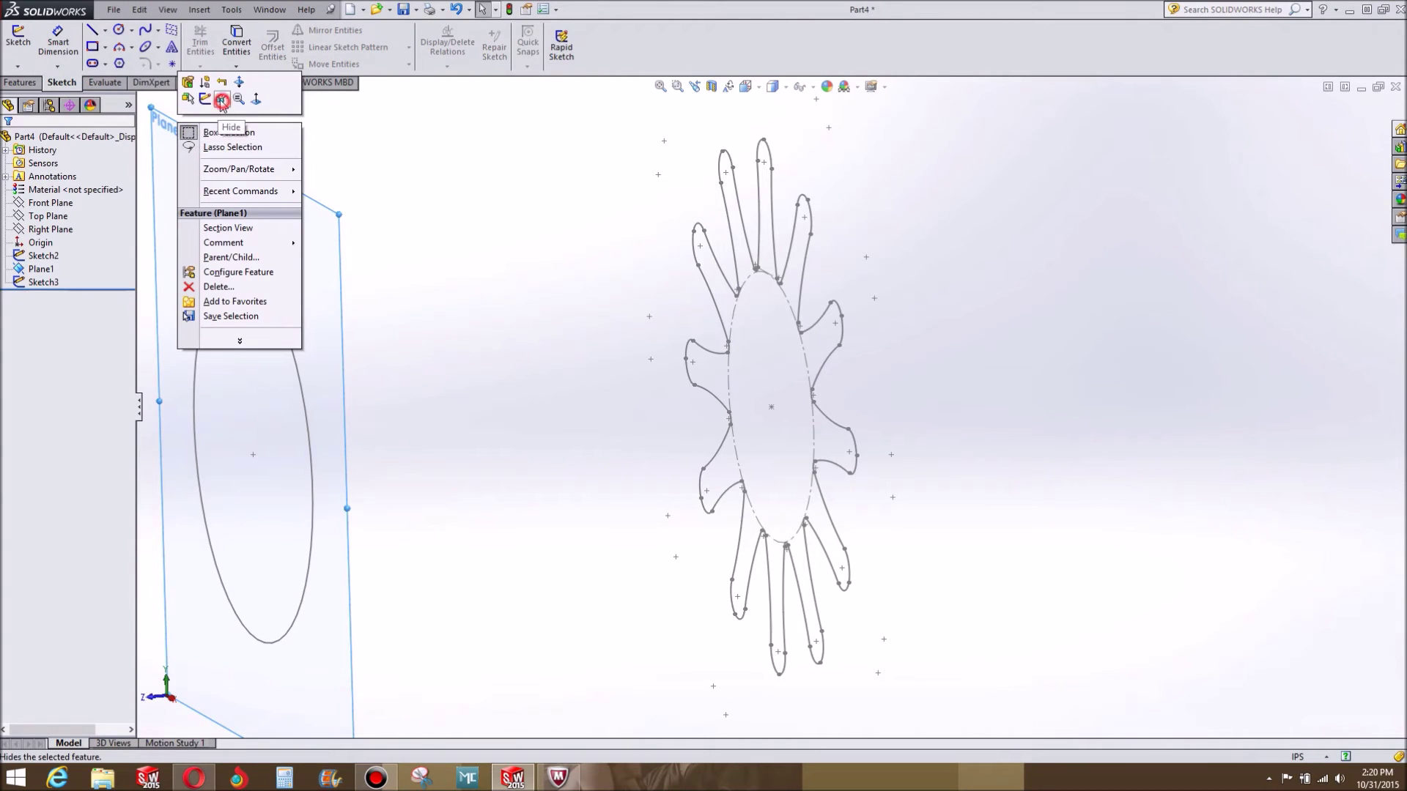
Start a lofted boss with the circle and the 12-lobed outline as its two profiles.
{"action": "left_click", "coordinate": [21, 82]}
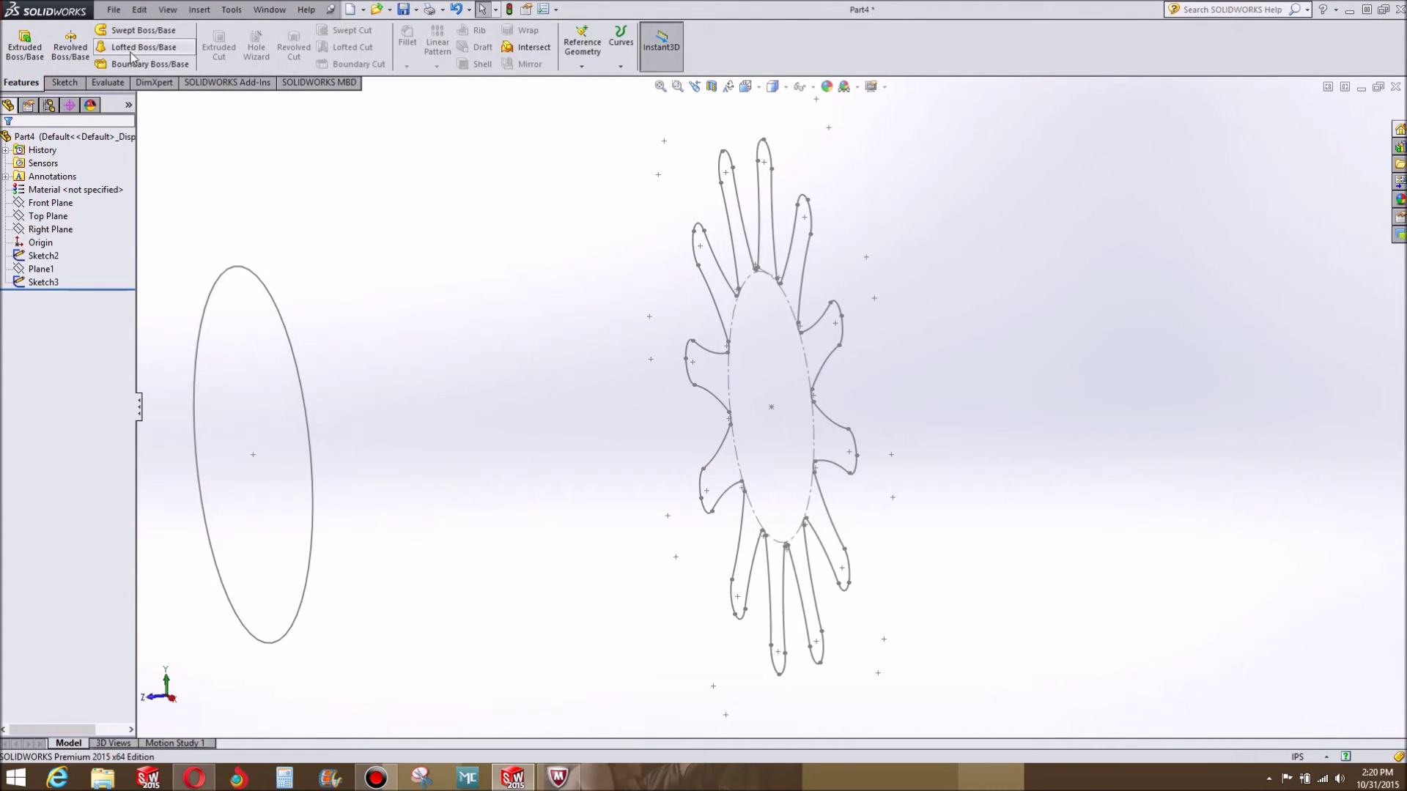
{"action": "left_click", "coordinate": [143, 47]}
{"action": "left_click", "coordinate": [274, 307]}
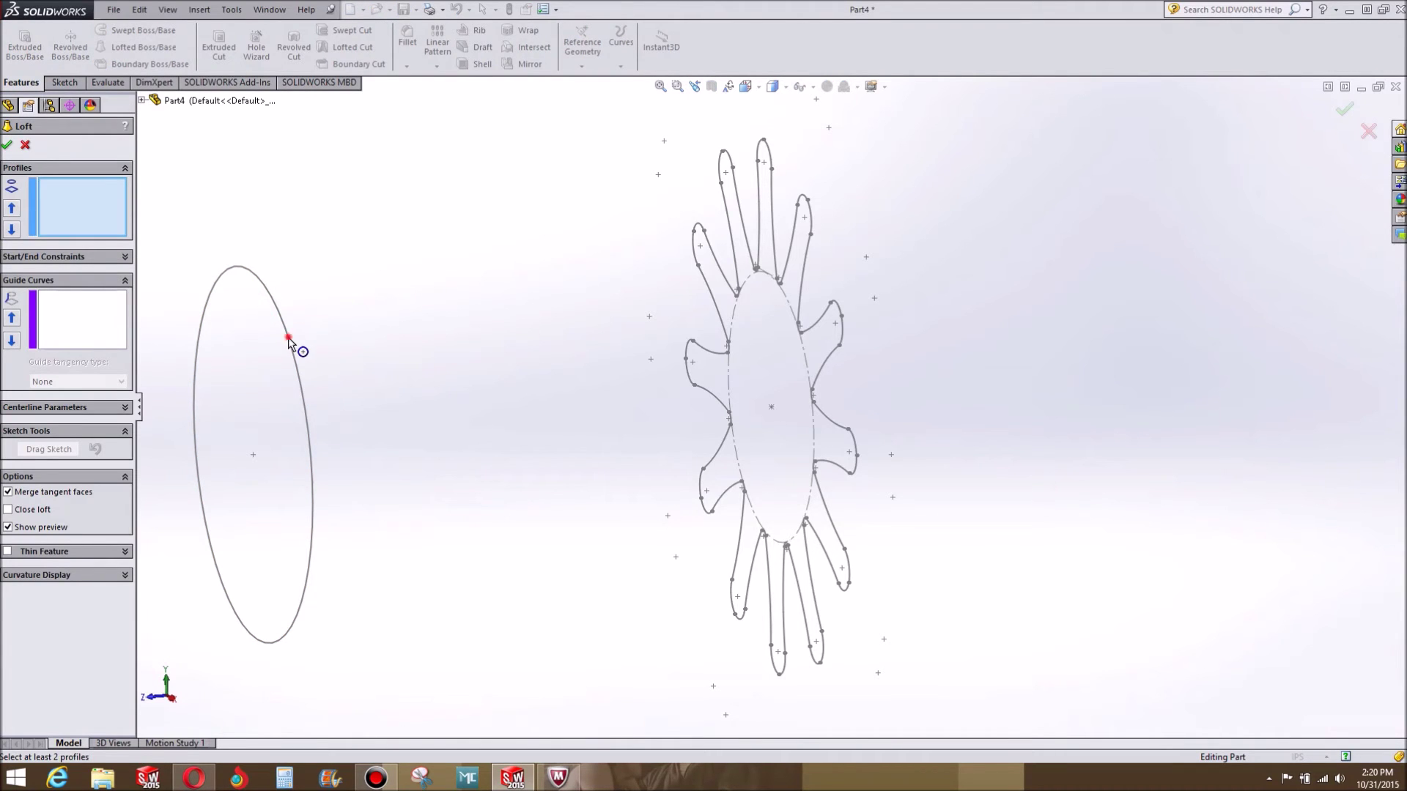
{"action": "left_click", "coordinate": [288, 337]}
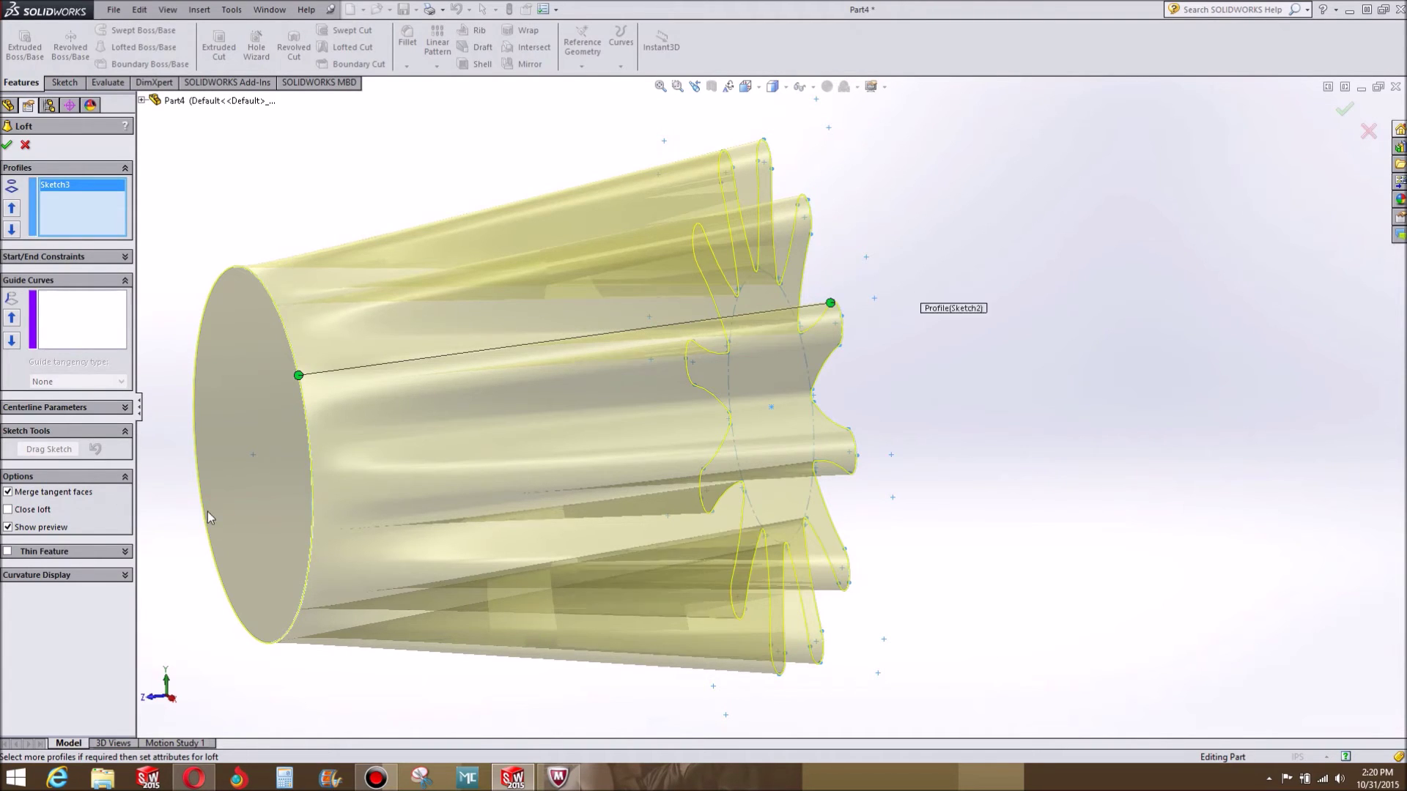
Make the loft a one-direction thin feature, try a 0.005 in wall thickness, adjust it once more, and create the loft.
{"action": "middle_click_drag", "start_coordinate": [815, 434], "coordinate": [624, 438]}
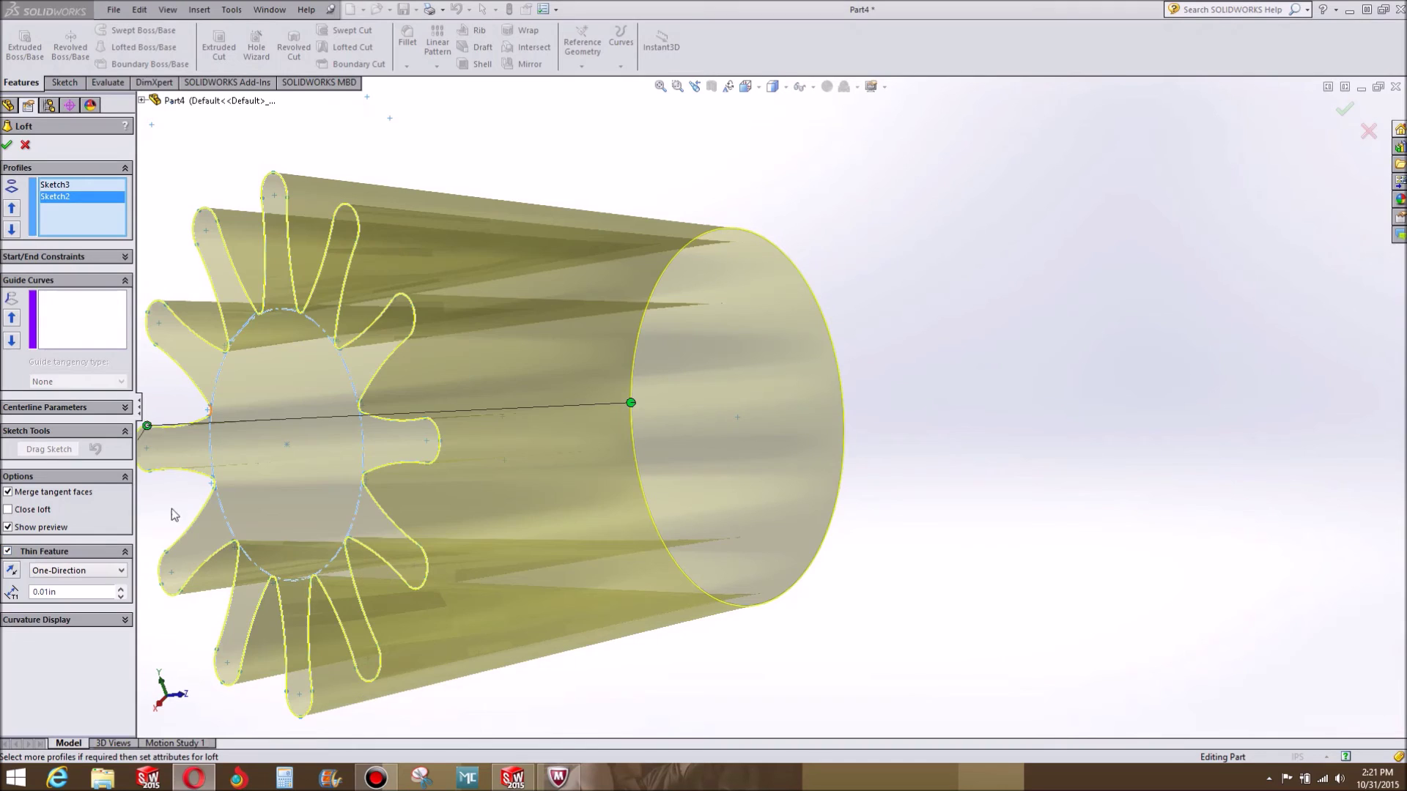
{"action": "type", "text": "0.0"}
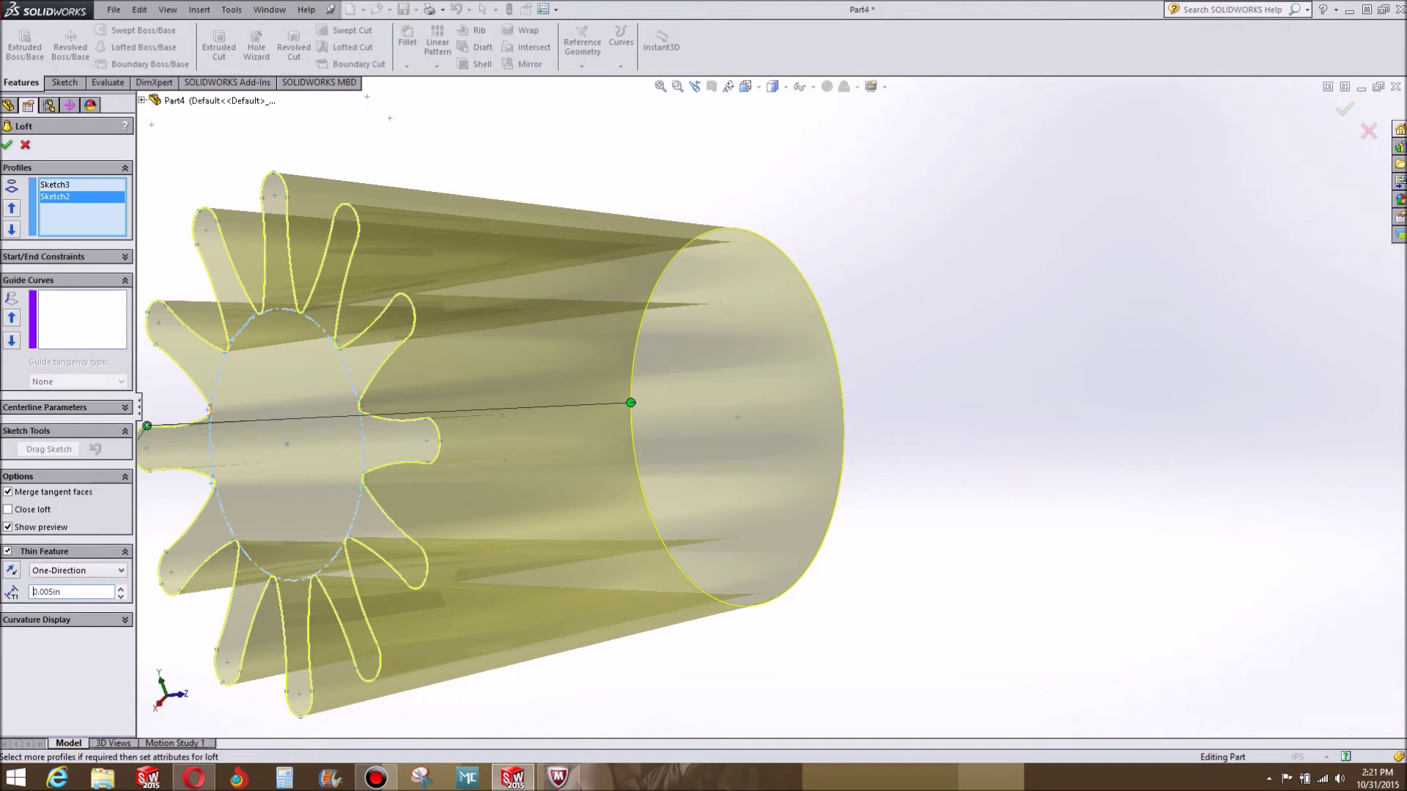
{"action": "left_click", "coordinate": [102, 591]}
{"action": "type", "text": "0."}
{"action": "key", "text": "Return"}
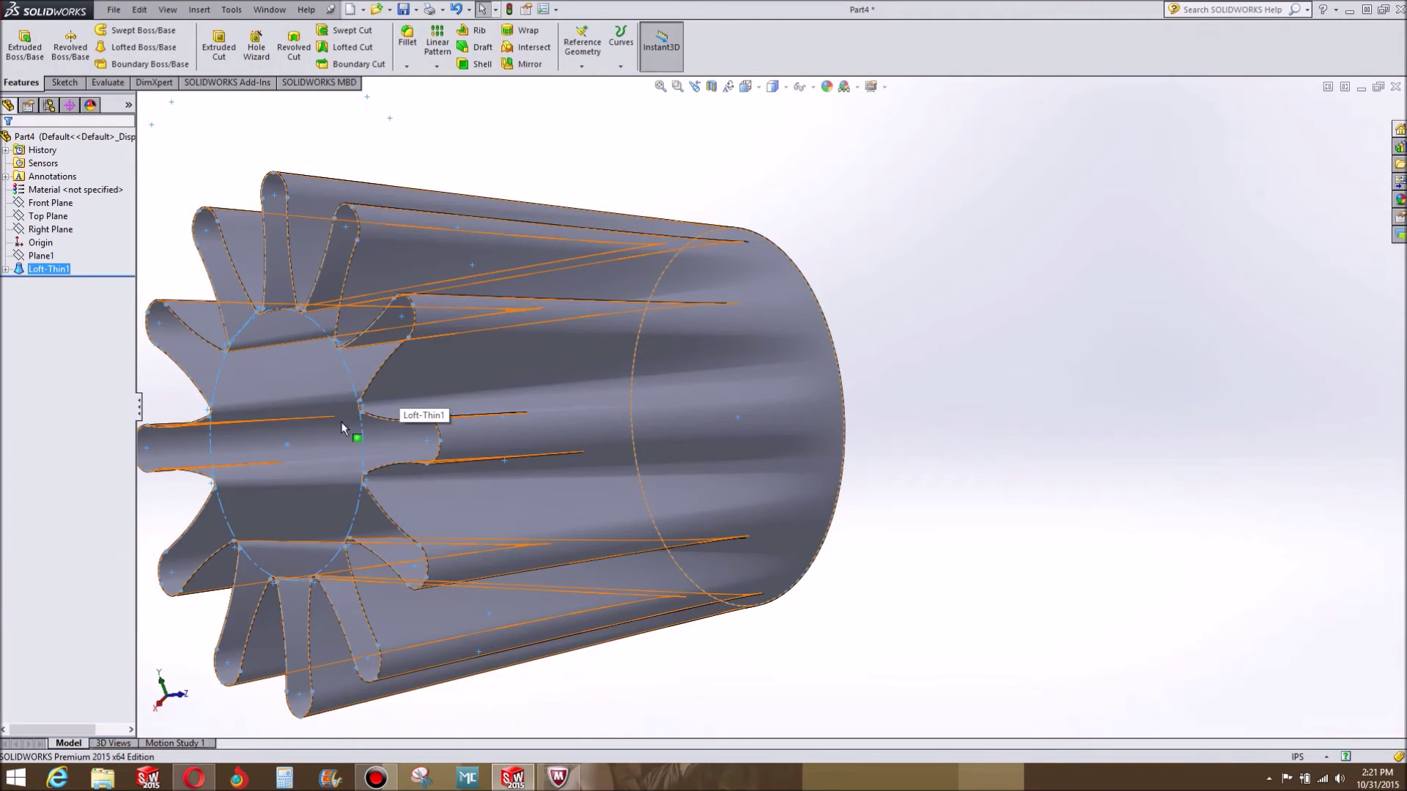
{"action": "scroll", "coordinate": [307, 346], "scroll_direction": "up", "scroll_amount": 3}
{"action": "left_click", "coordinate": [211, 303]}
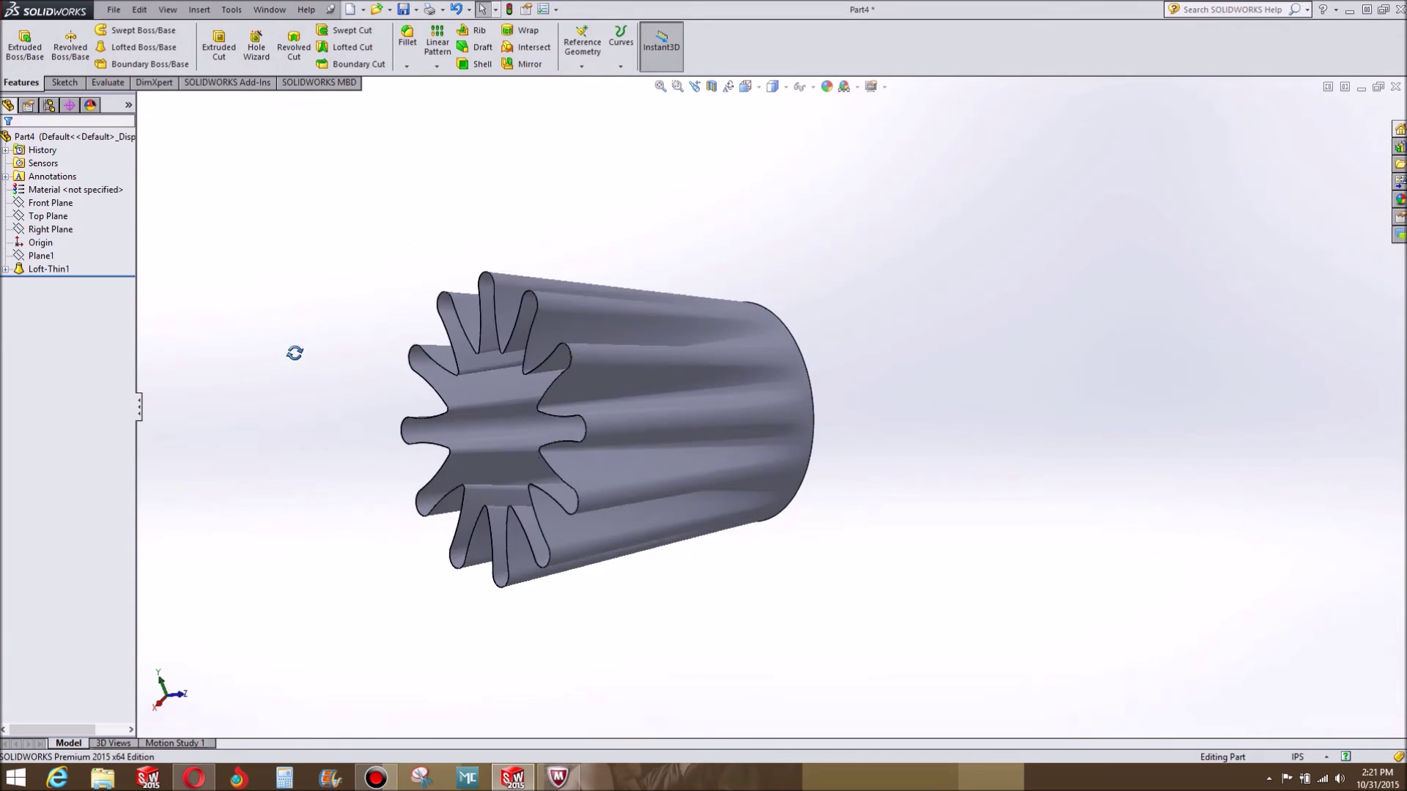
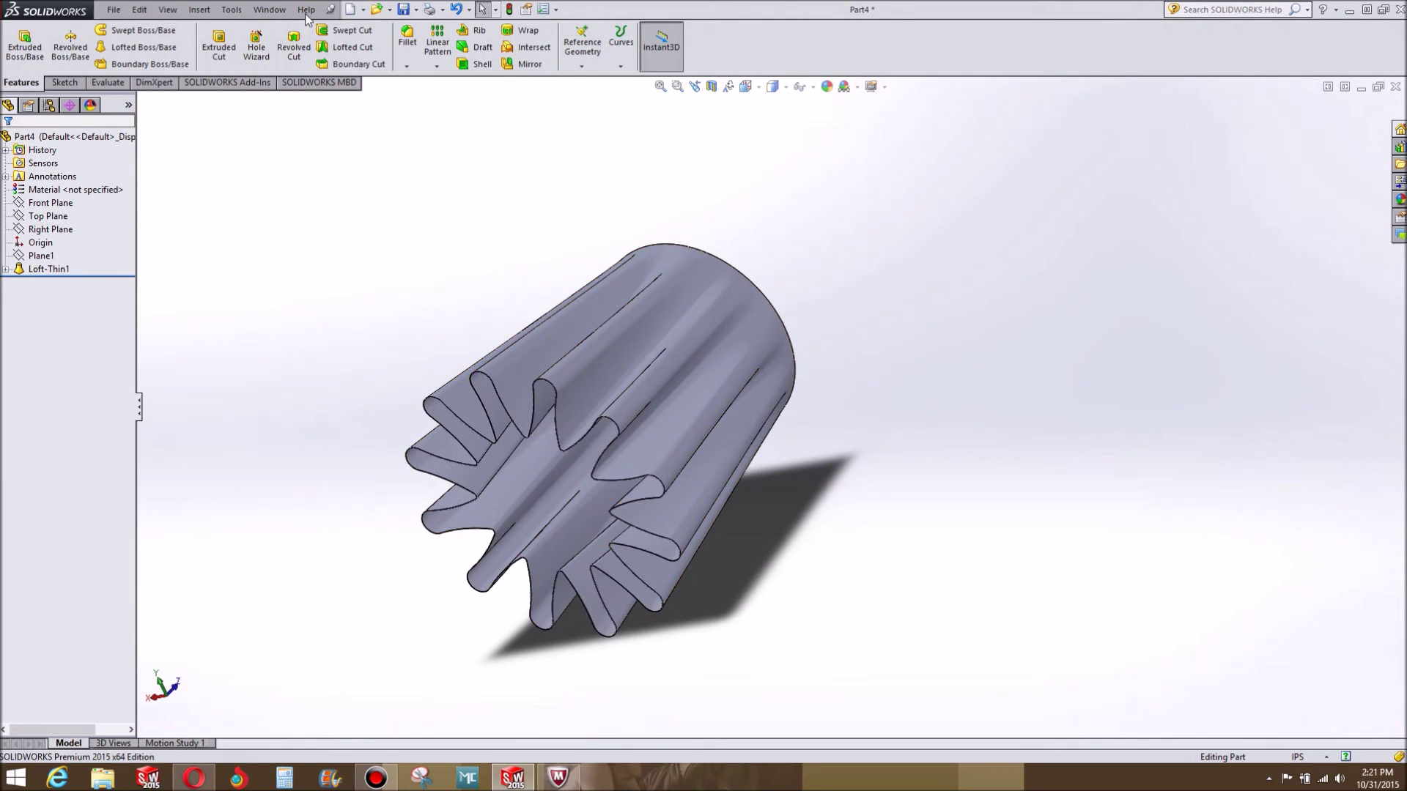
Try the Front and Top Planes for a planar section view, and section the lofted shell along the Right Plane.
{"action": "left_click", "coordinate": [711, 87]}
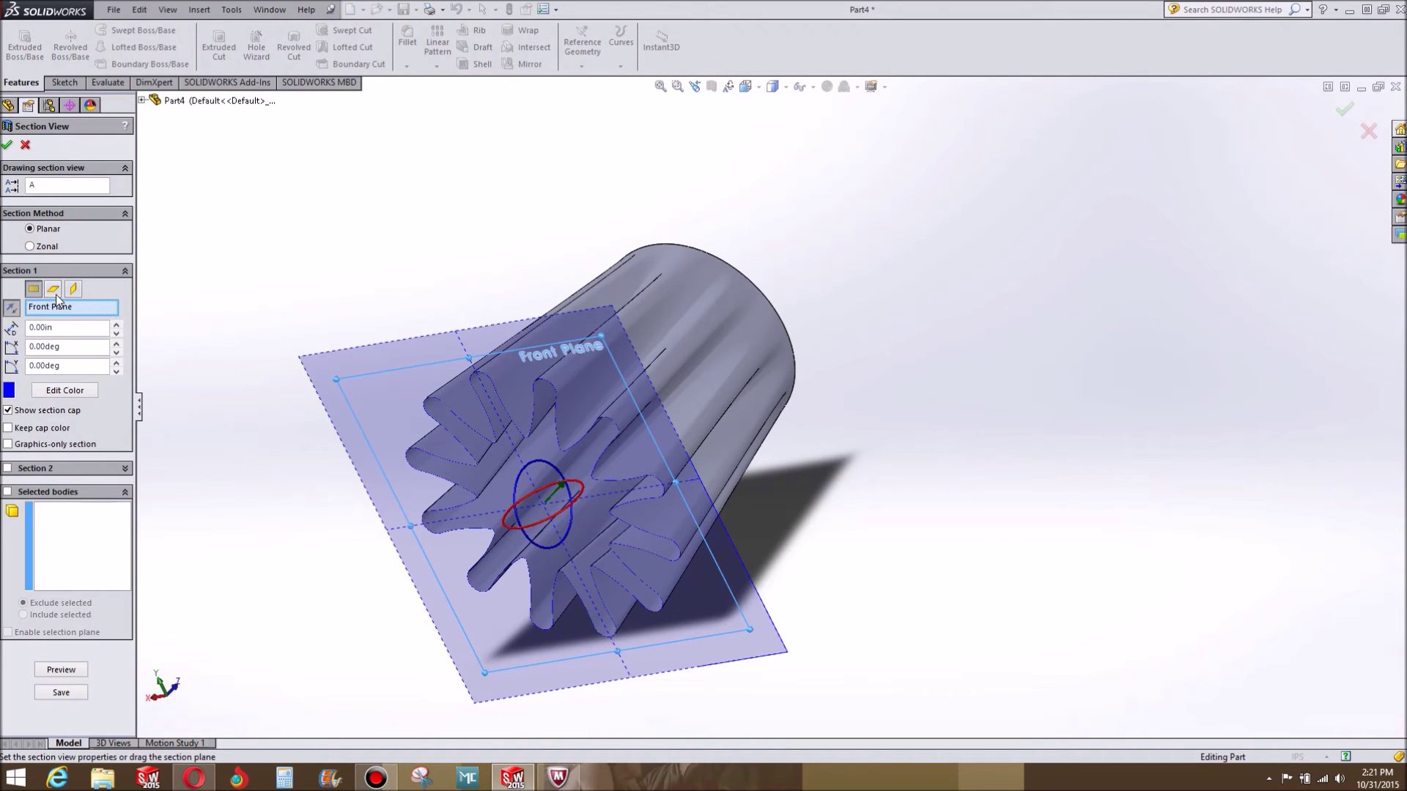
{"action": "left_click", "coordinate": [56, 294]}
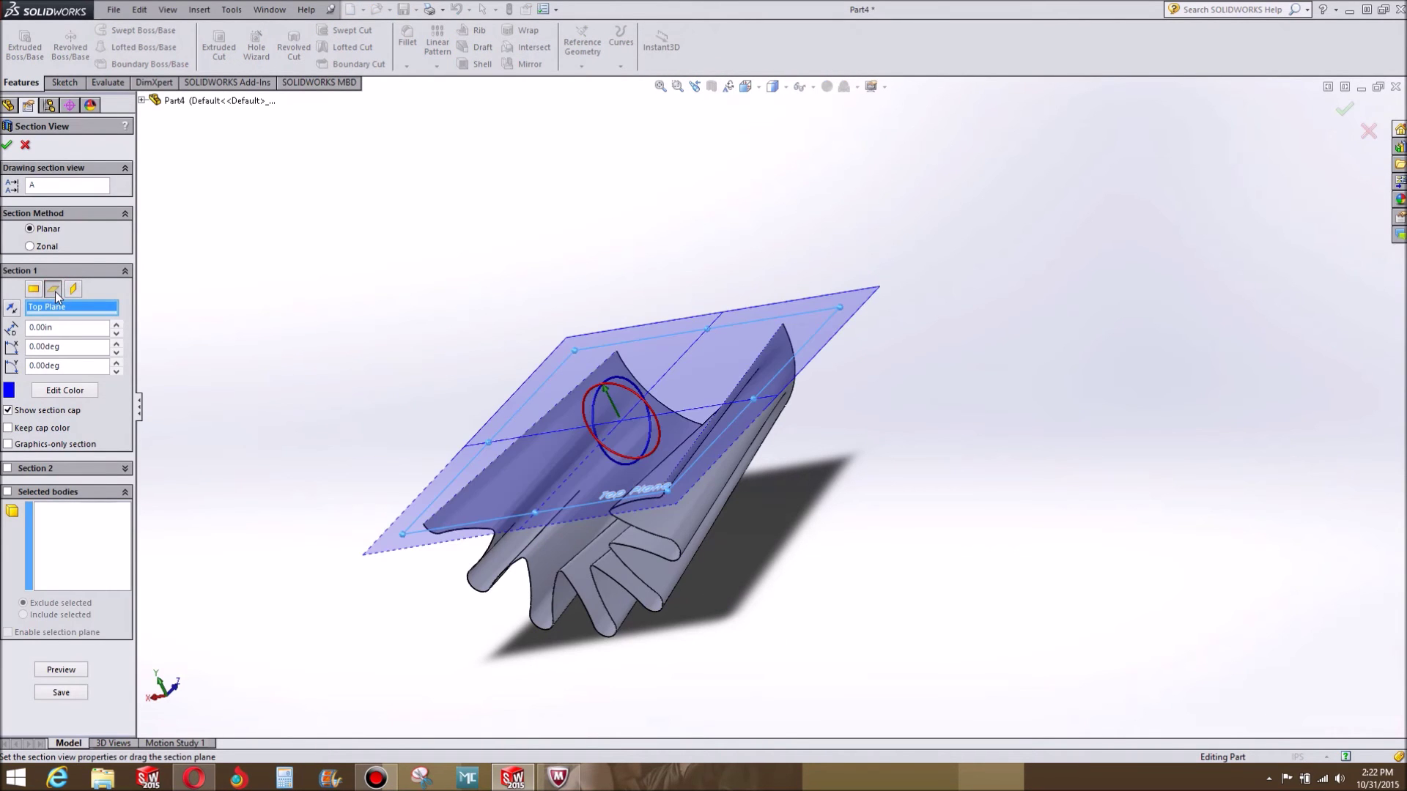
{"action": "left_click", "coordinate": [74, 290]}
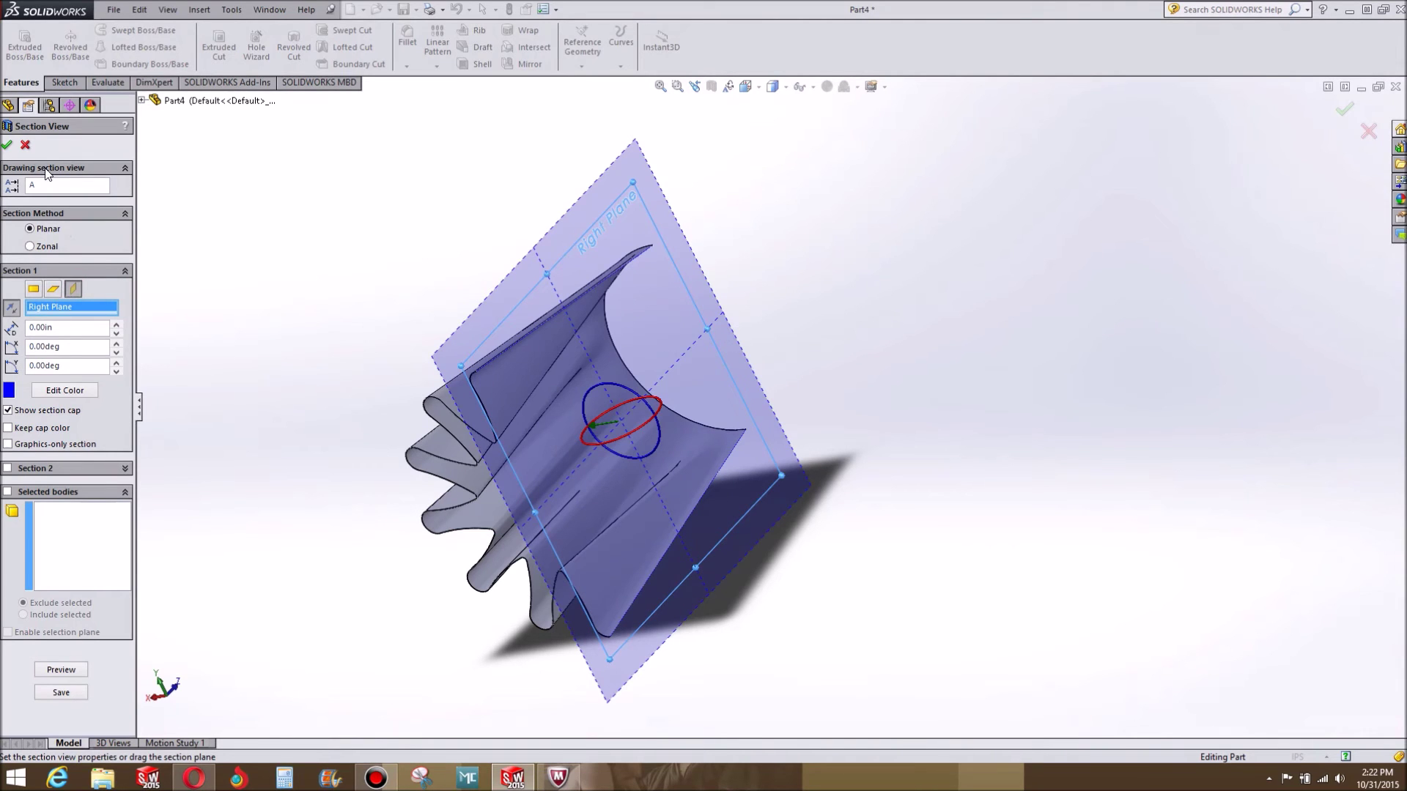
{"action": "left_click", "coordinate": [25, 146]}
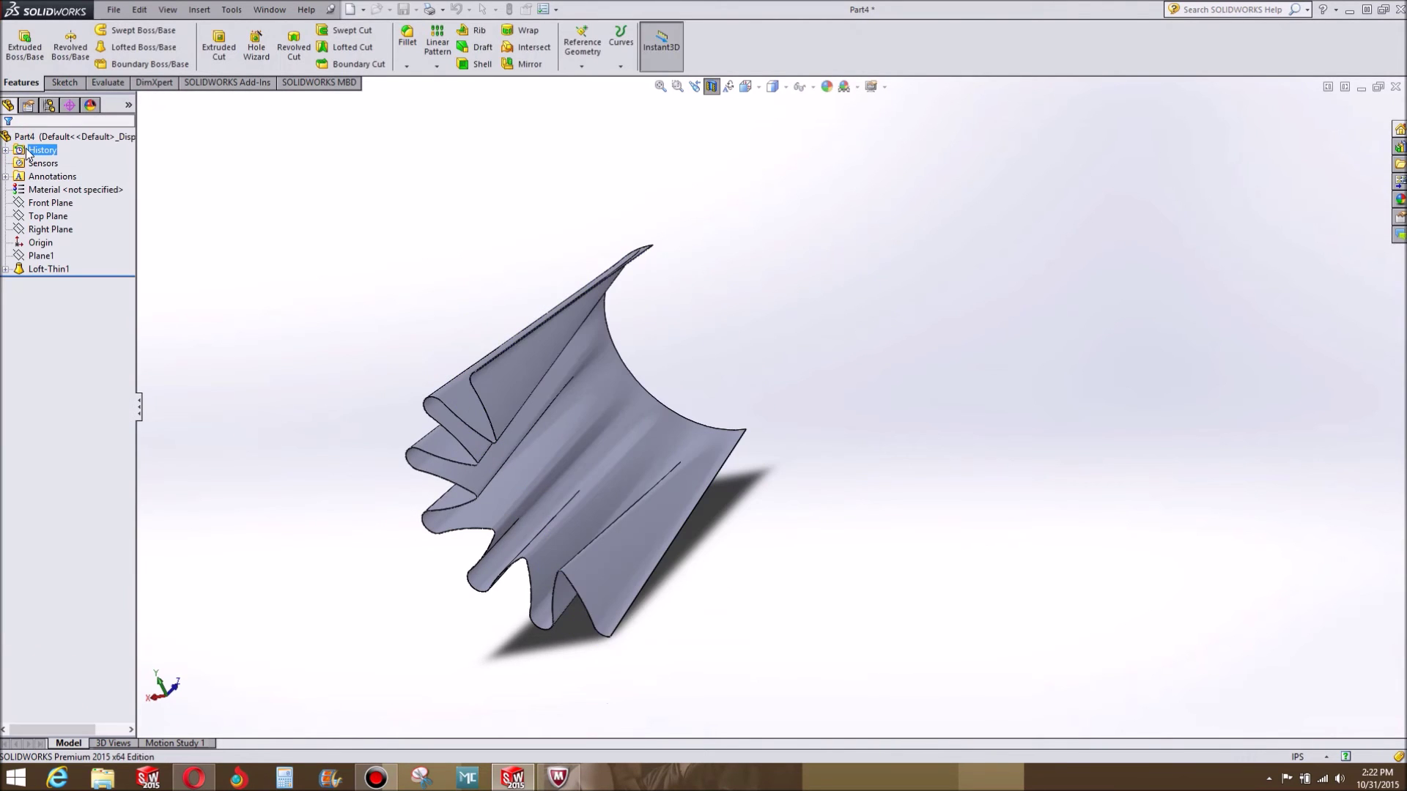
Start a sketch on the Right Plane, viewed squarely from its opposite side so the shell's interior faces the viewer.
{"action": "left_click", "coordinate": [53, 230]}
{"action": "key", "text": "ctrl+8"}
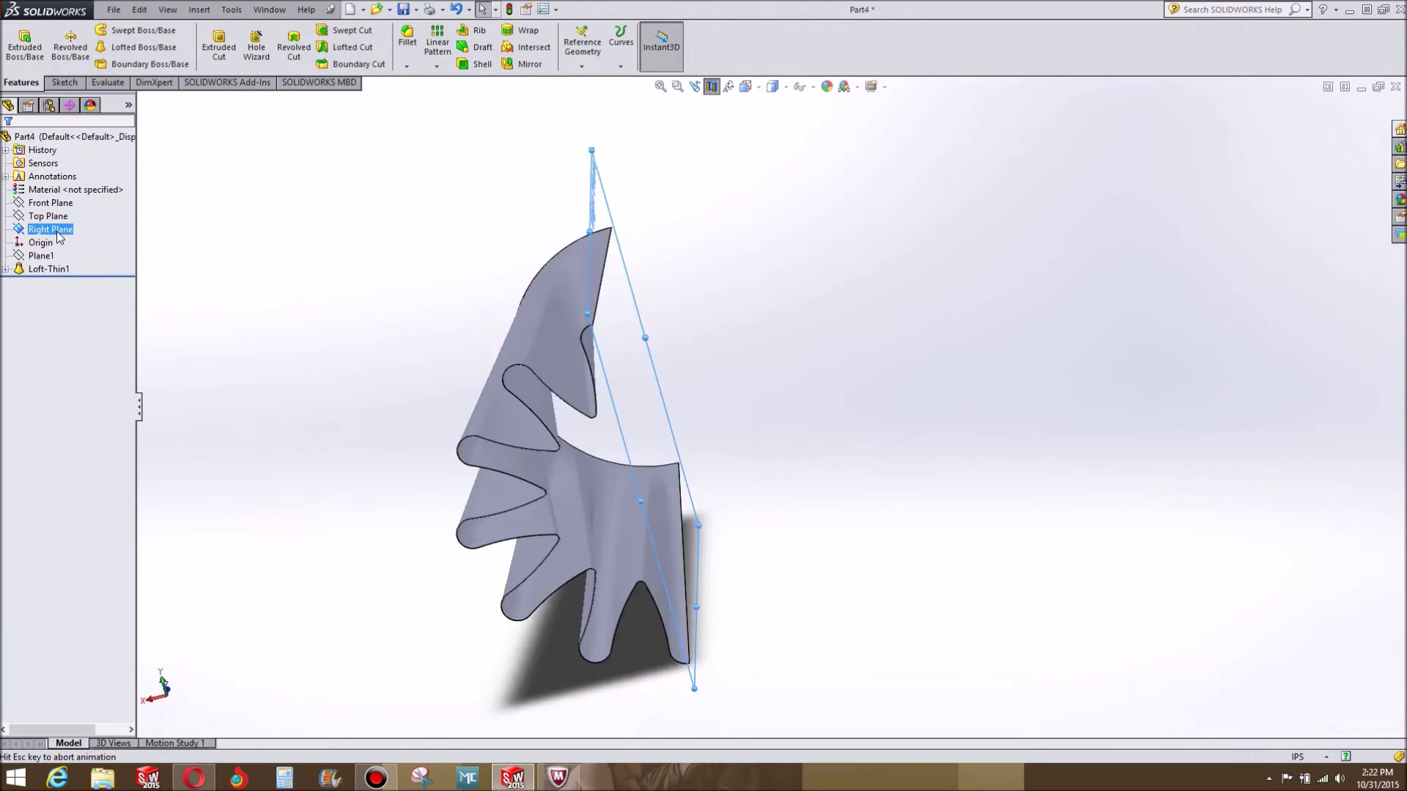
{"action": "key", "text": "ctrl+8"}
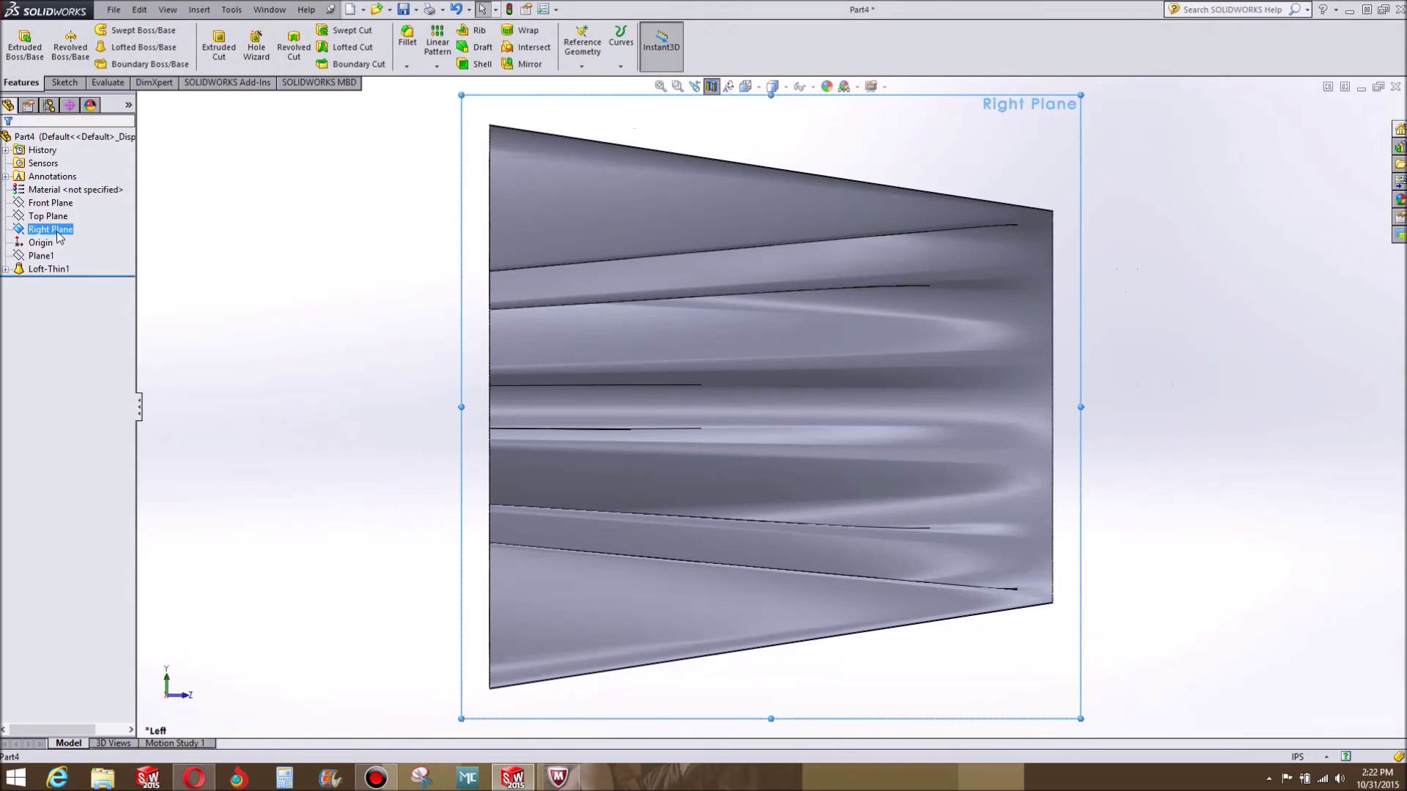
{"action": "left_click", "coordinate": [352, 295]}
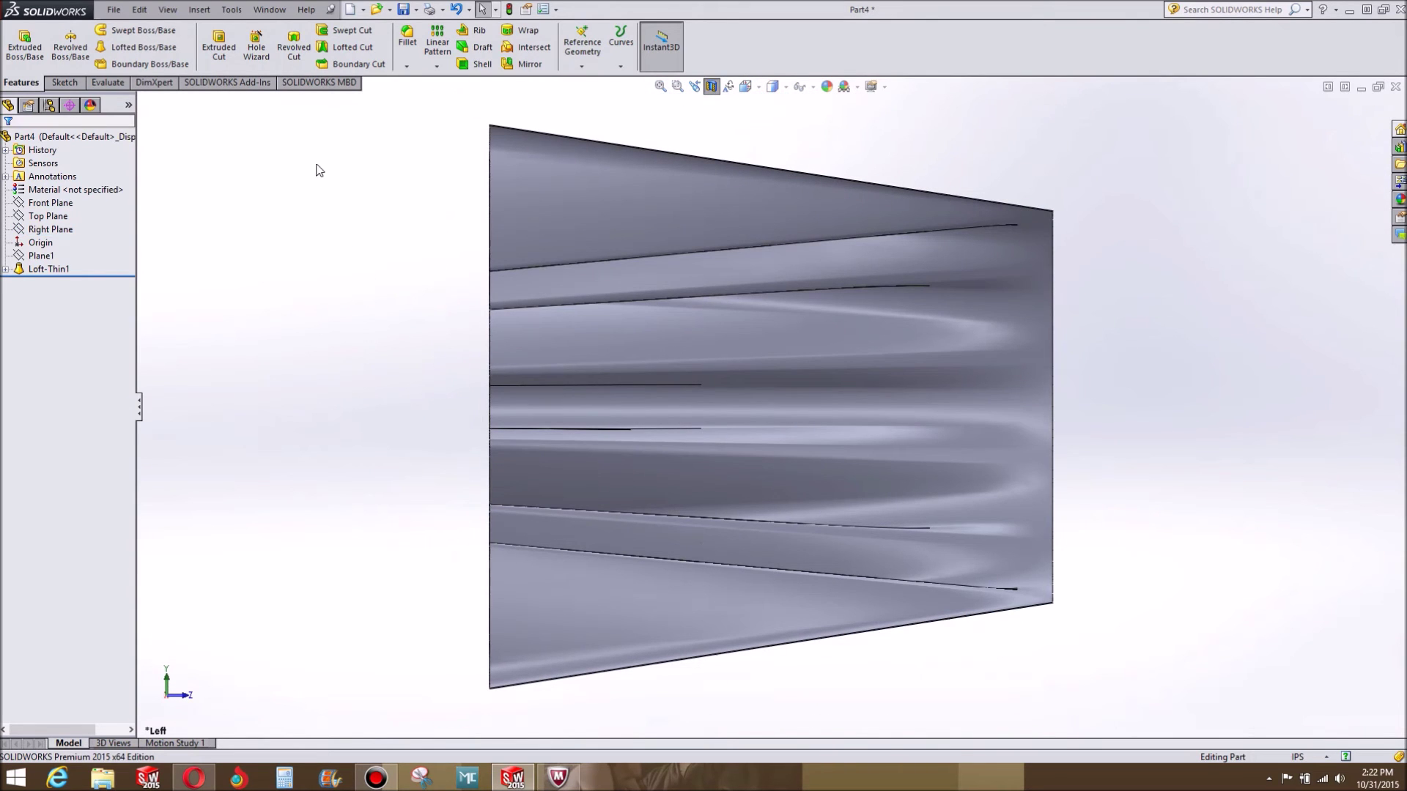
{"action": "left_click", "coordinate": [50, 229]}
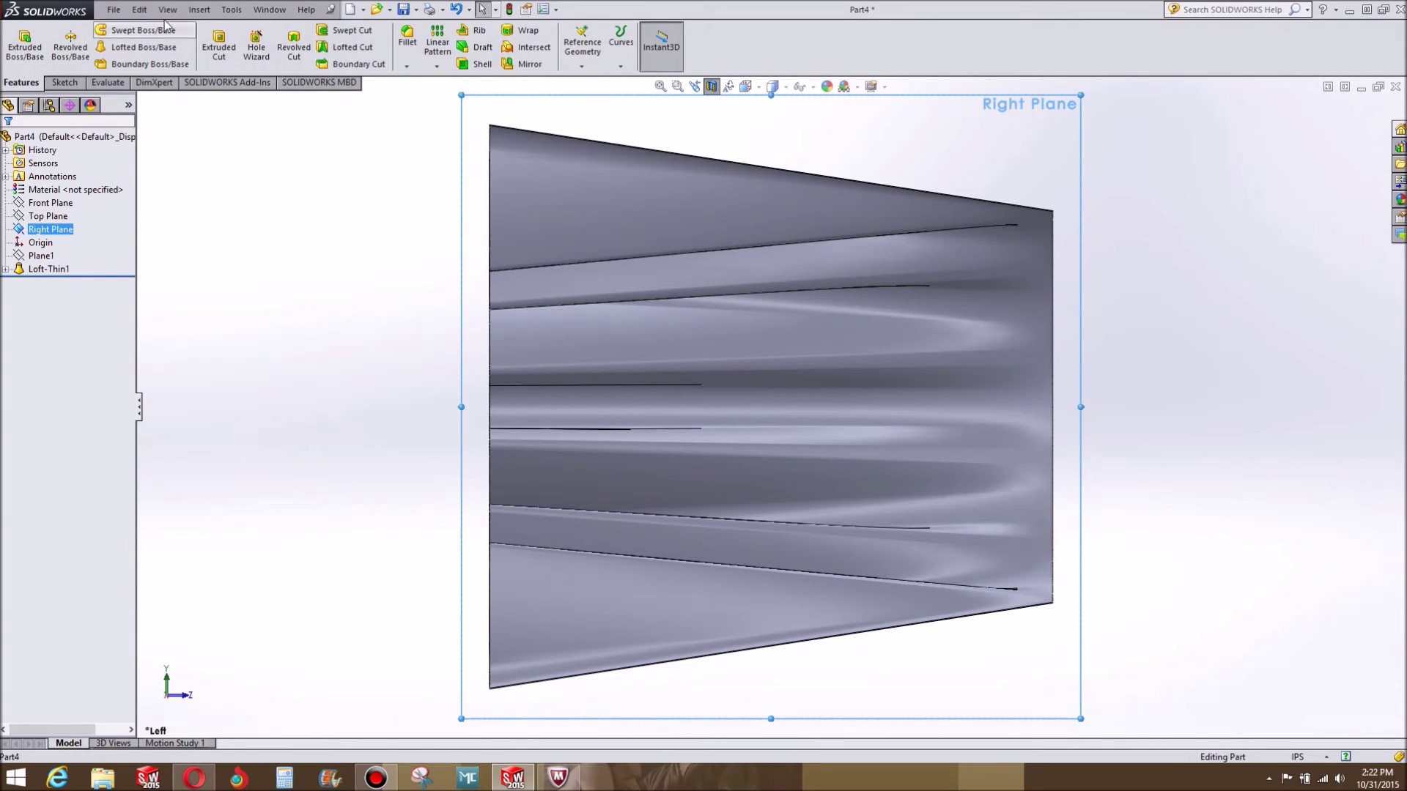
{"action": "left_click", "coordinate": [65, 83]}
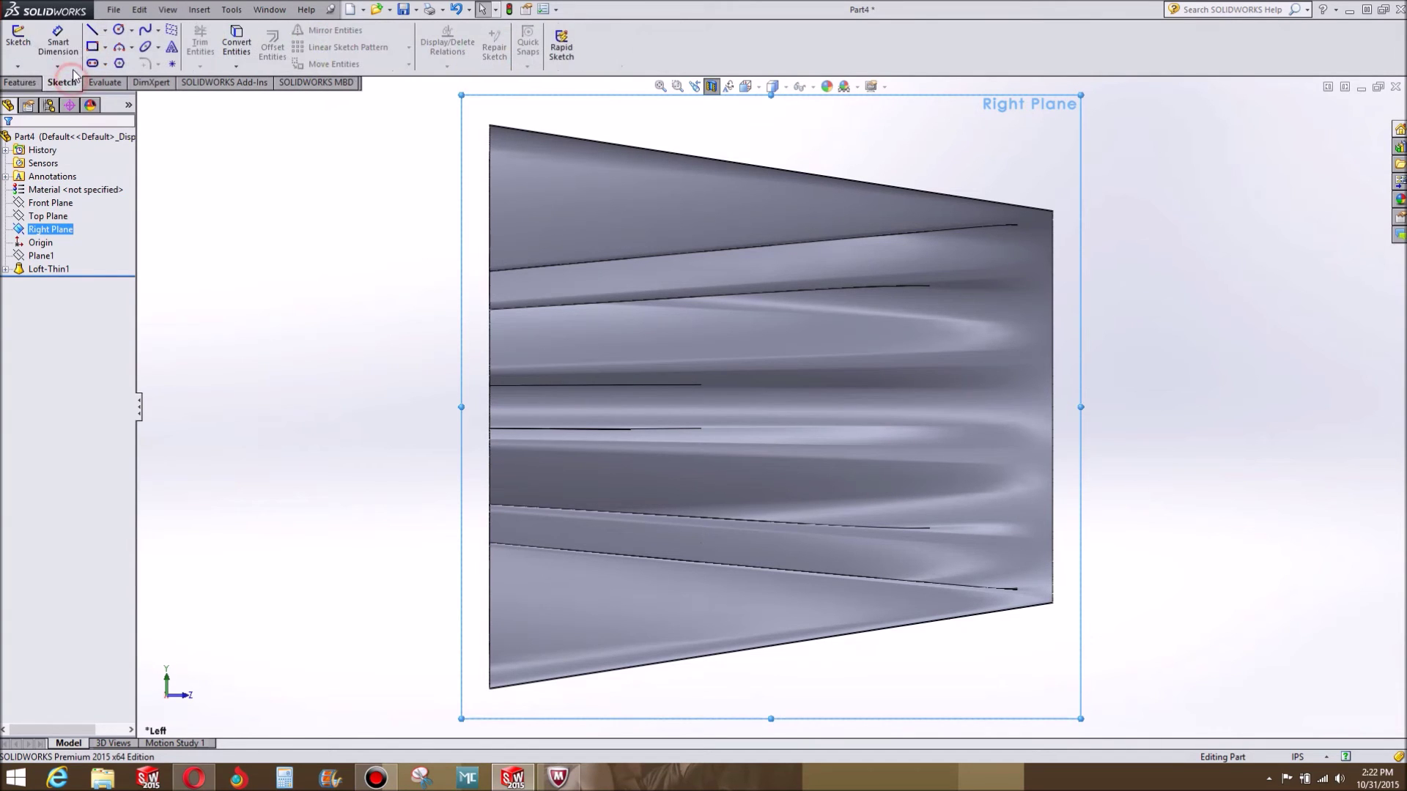
{"action": "left_click", "coordinate": [117, 47]}
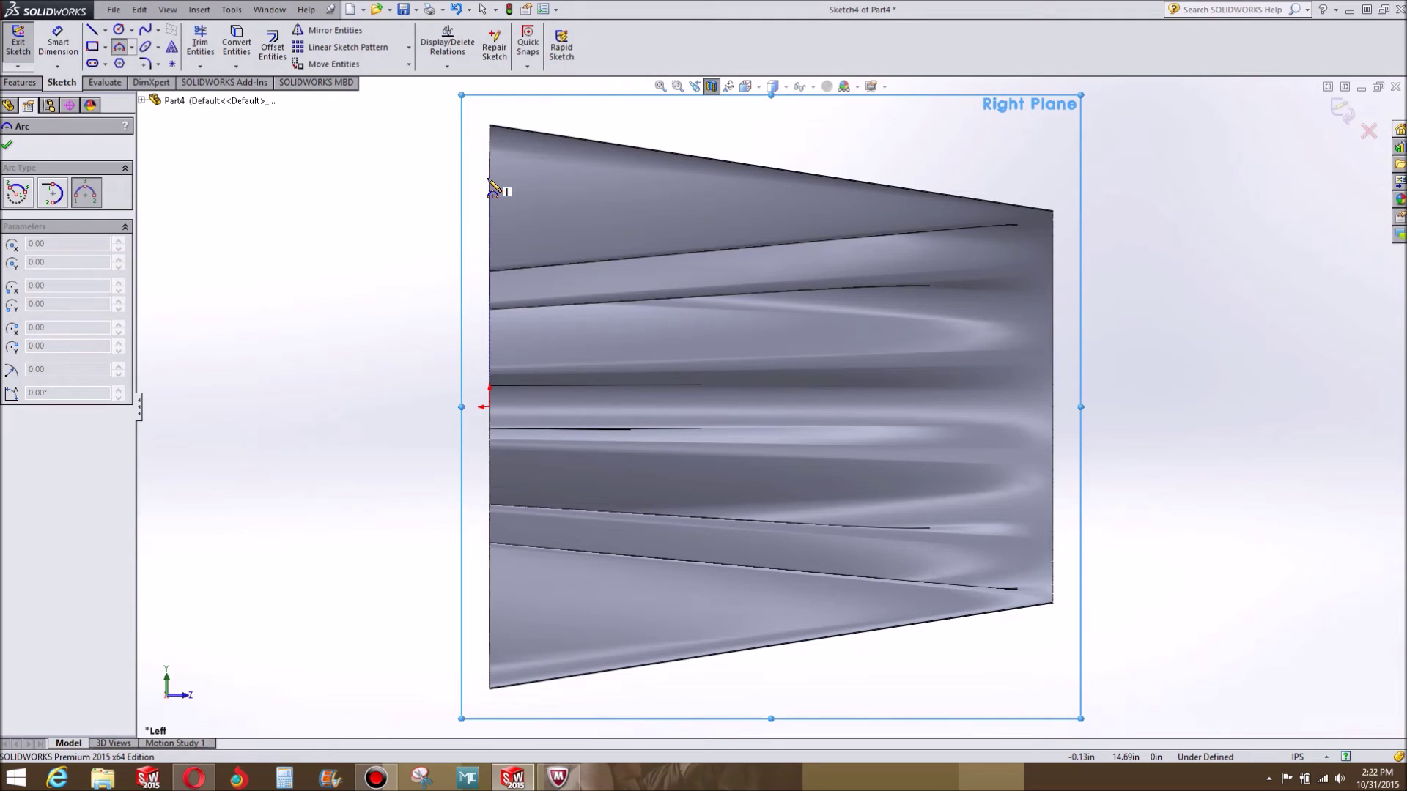
Draw a vertical centerline about 12.67 in long upward from the origin along the shell's lobed end.
{"action": "left_click", "coordinate": [107, 31]}
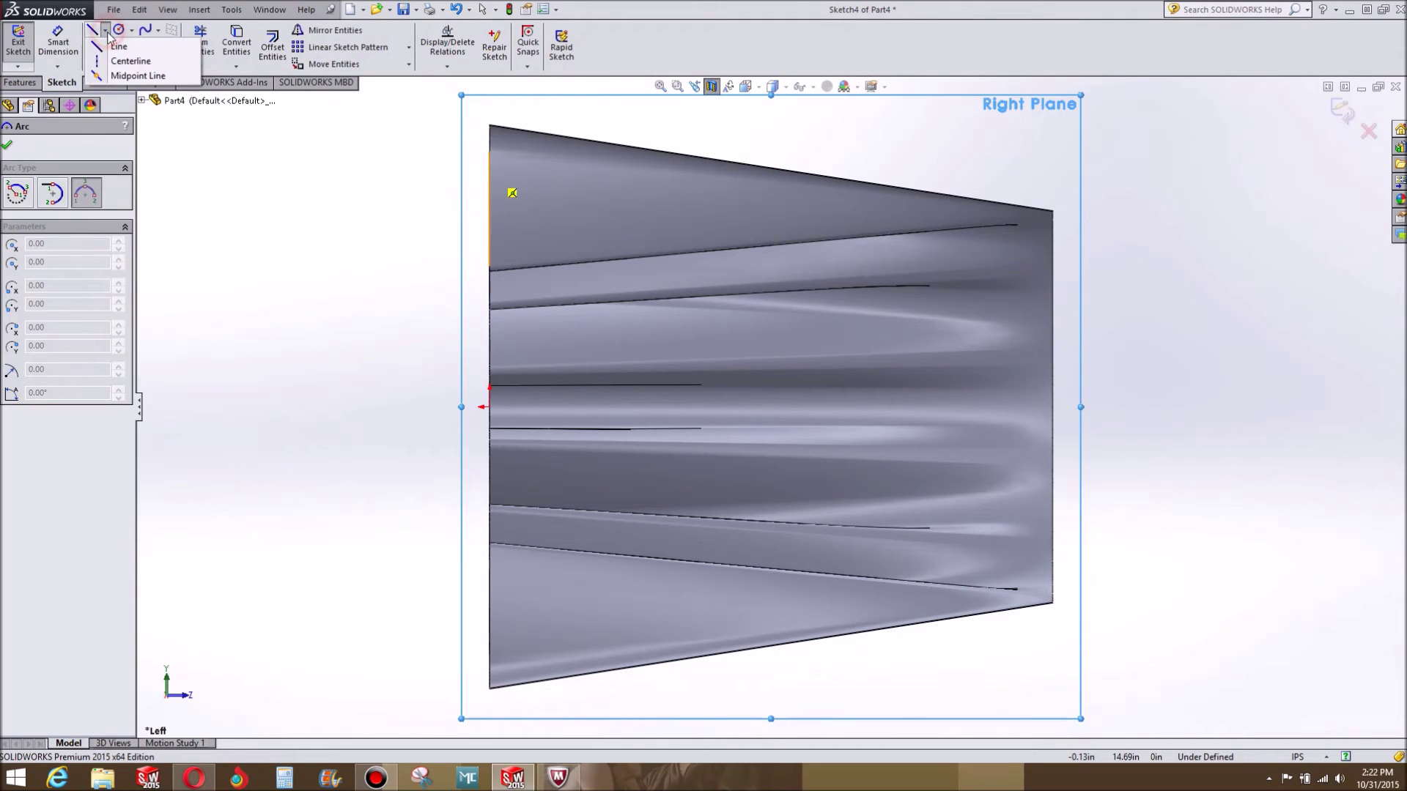
{"action": "left_click", "coordinate": [121, 63]}
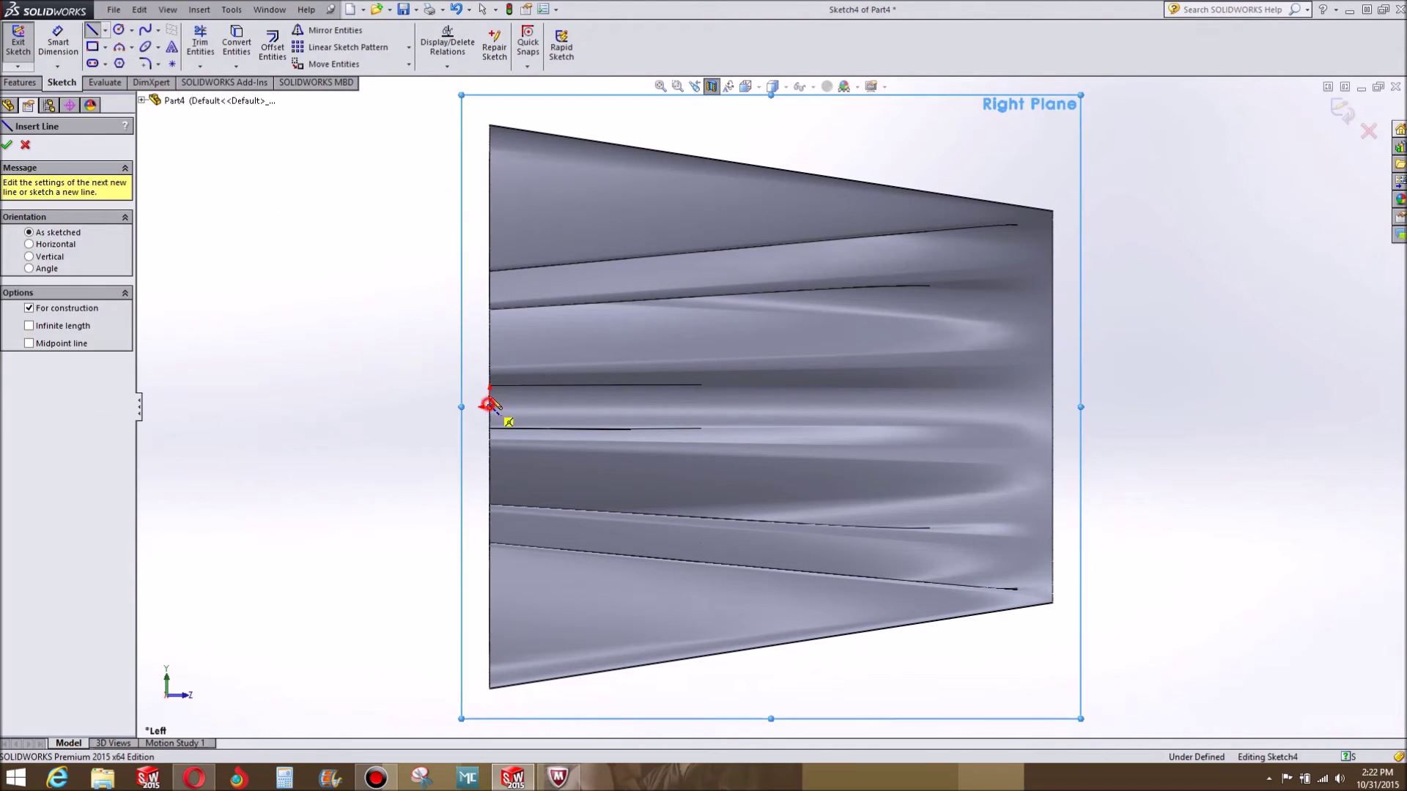
{"action": "left_click", "coordinate": [489, 406]}
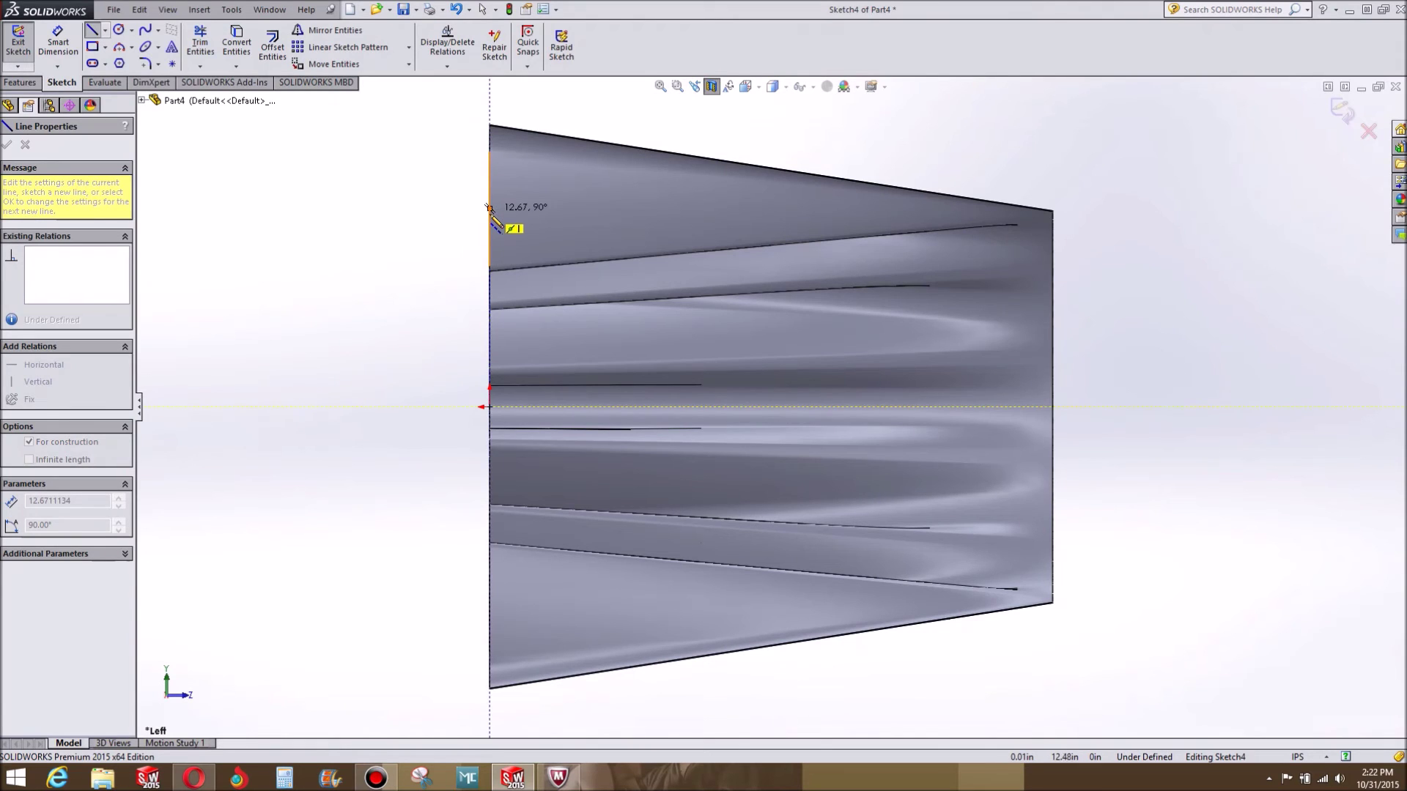
{"action": "left_click", "coordinate": [491, 208]}
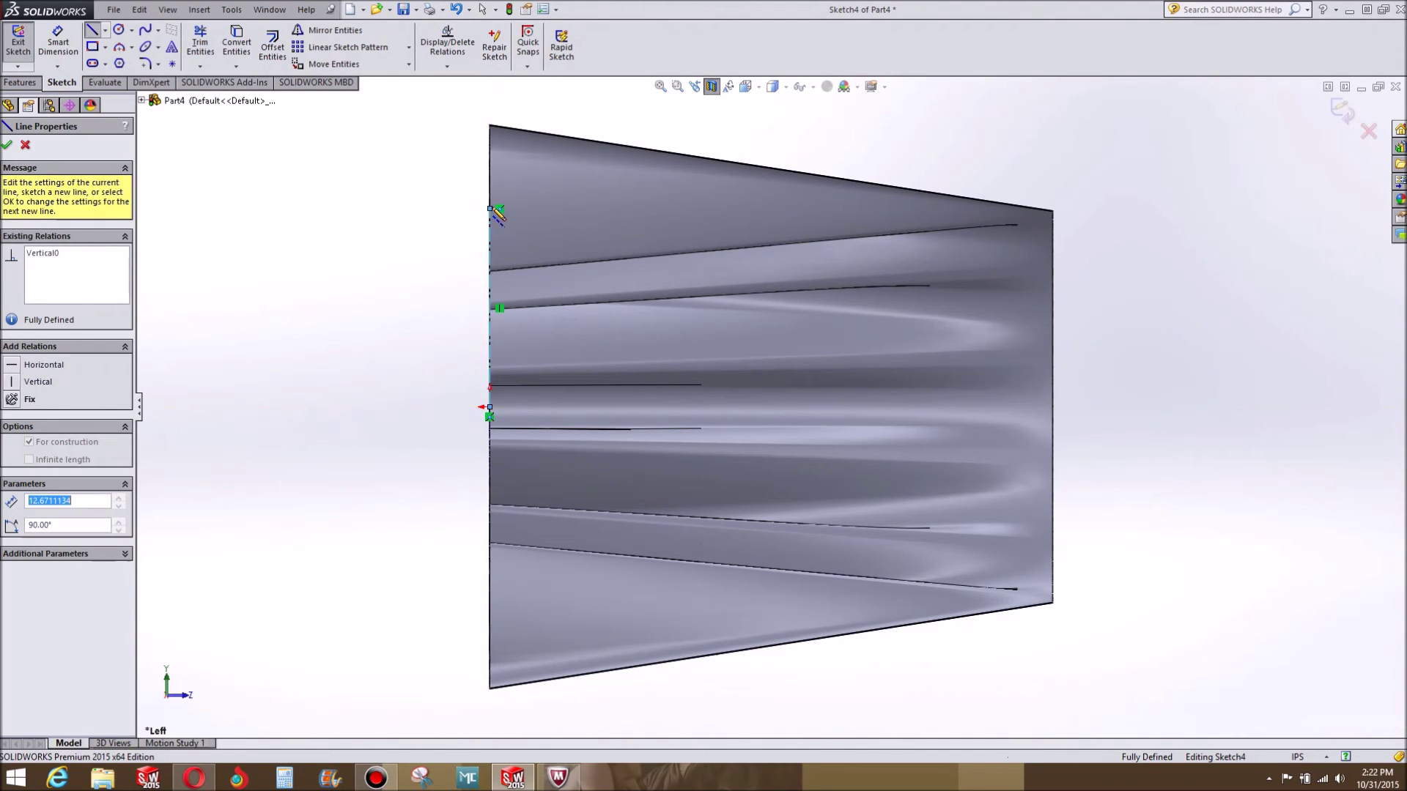
{"action": "key", "text": "Escape"}
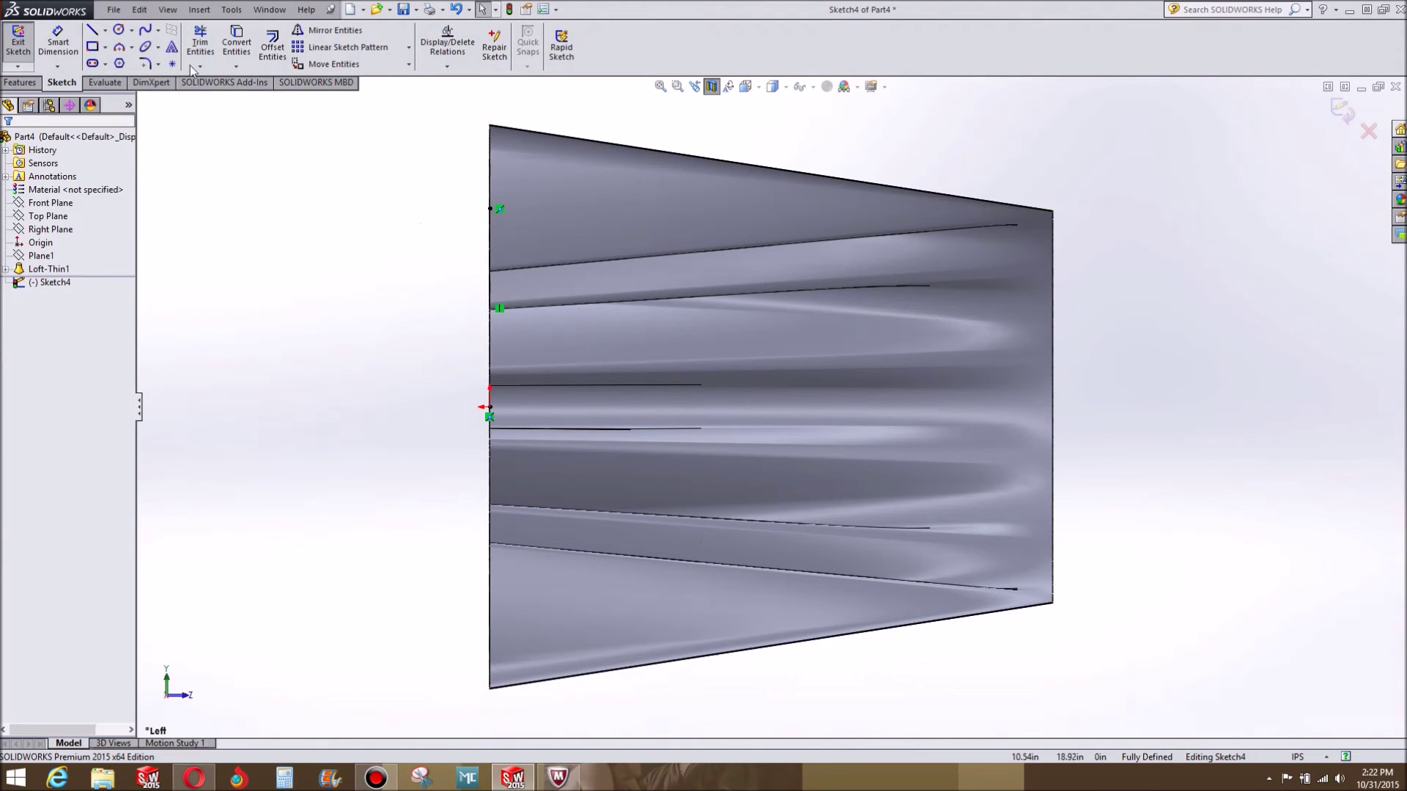
Draw a three-point arc of about 9.42 in radius from the centerline's upper end to a point inside the shell level with the origin.
{"action": "left_click", "coordinate": [118, 46]}
{"action": "left_click", "coordinate": [491, 209]}
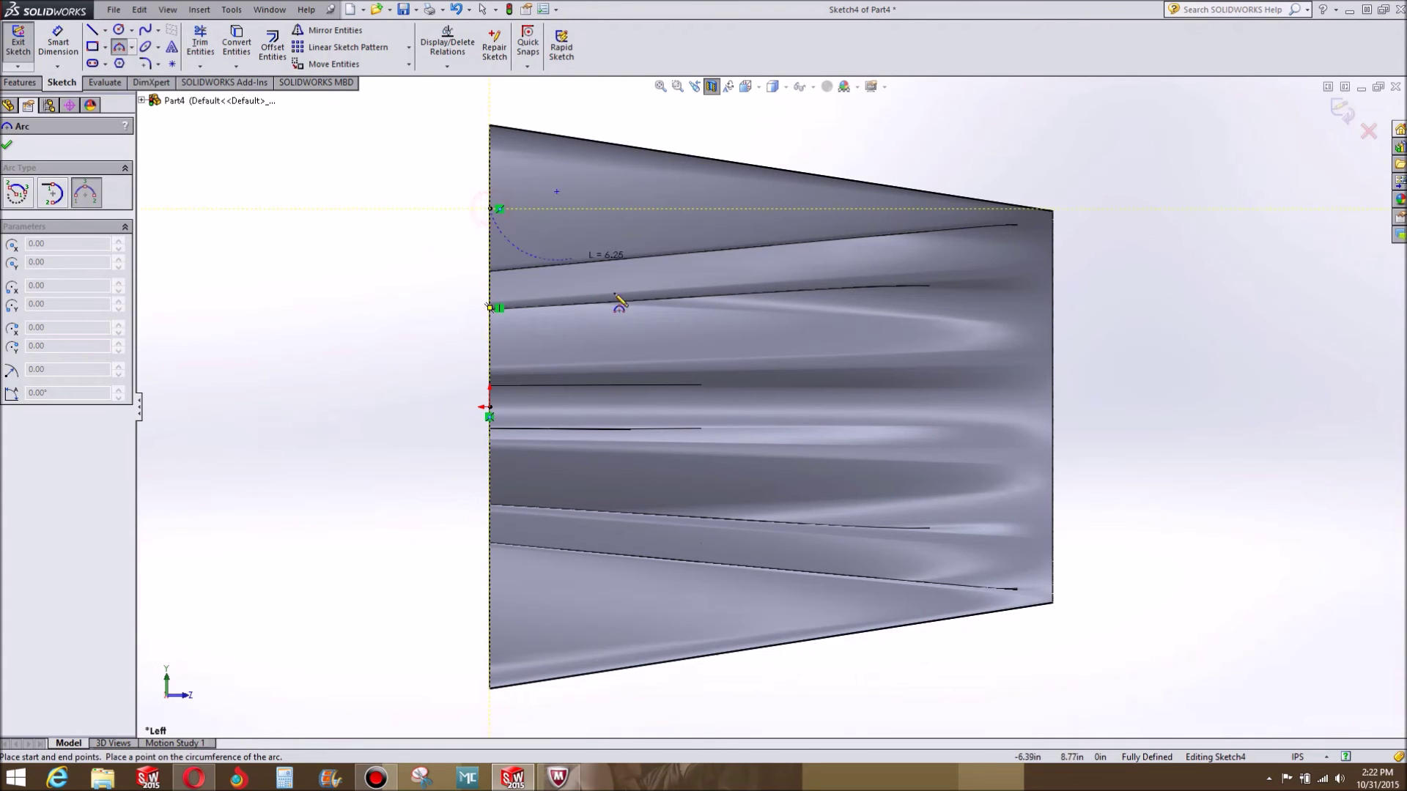
{"action": "left_click", "coordinate": [636, 406]}
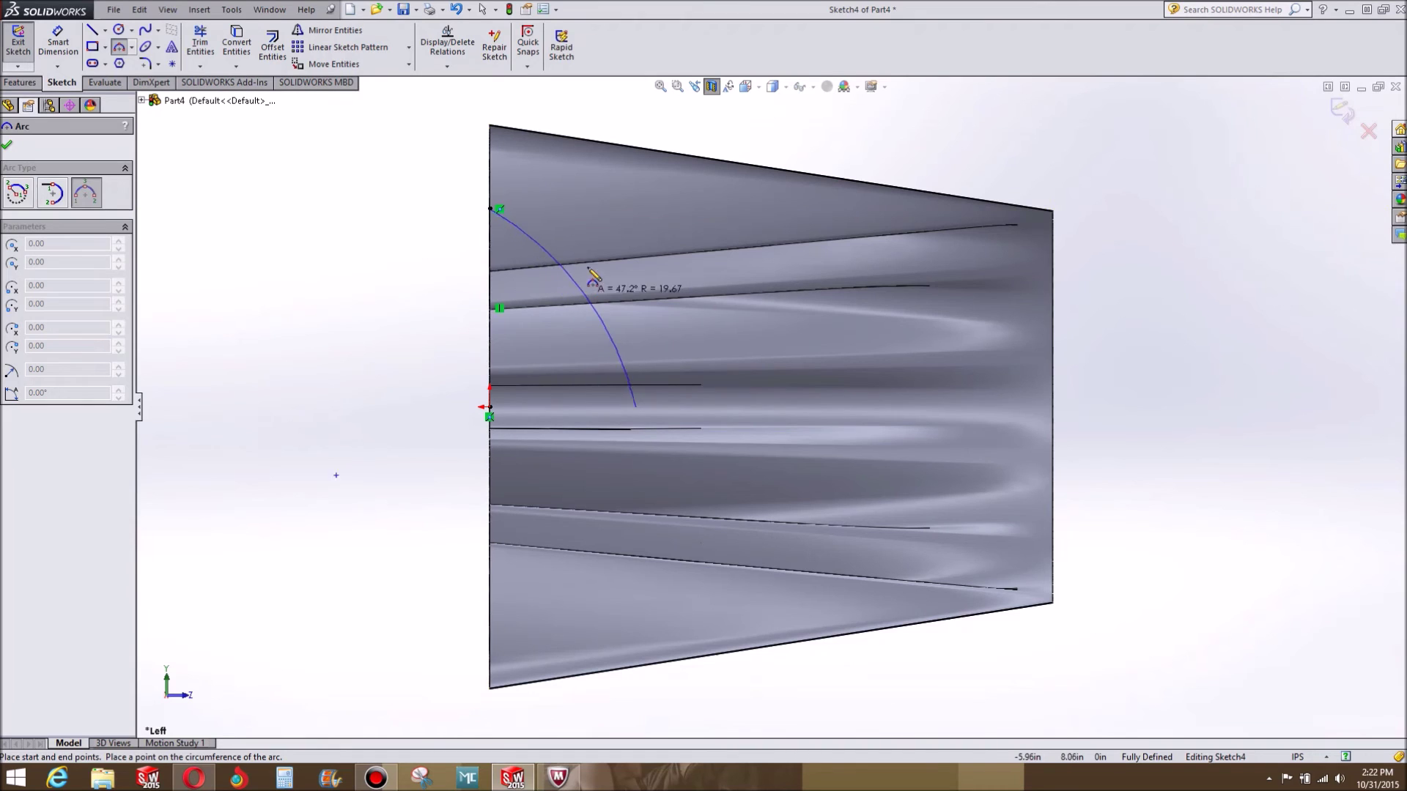
{"action": "left_click", "coordinate": [591, 242]}
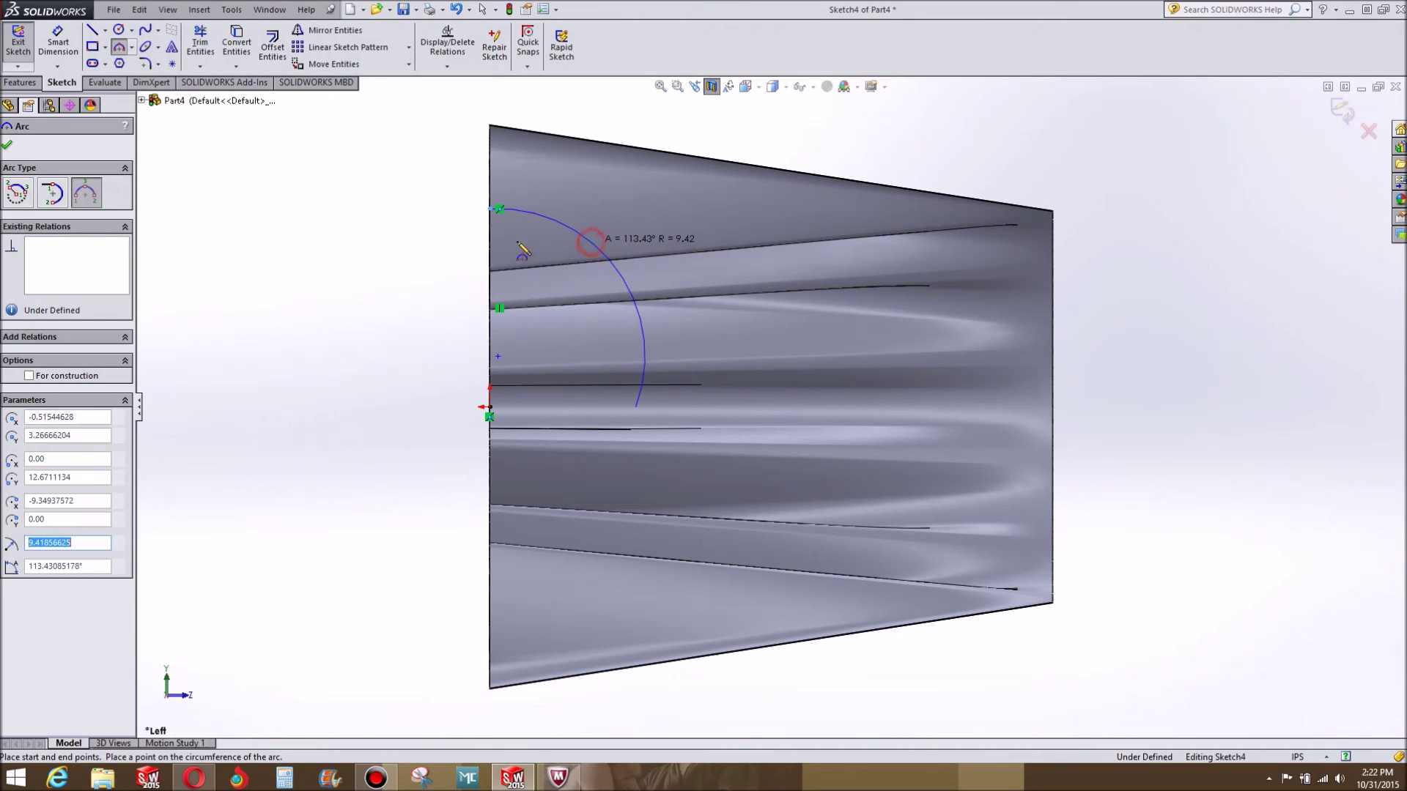
Add a horizontal centerline about 4.19 in long outward from the arc's upper end and make it tangent to the arc.
{"action": "left_click", "coordinate": [106, 30]}
{"action": "left_click", "coordinate": [128, 61]}
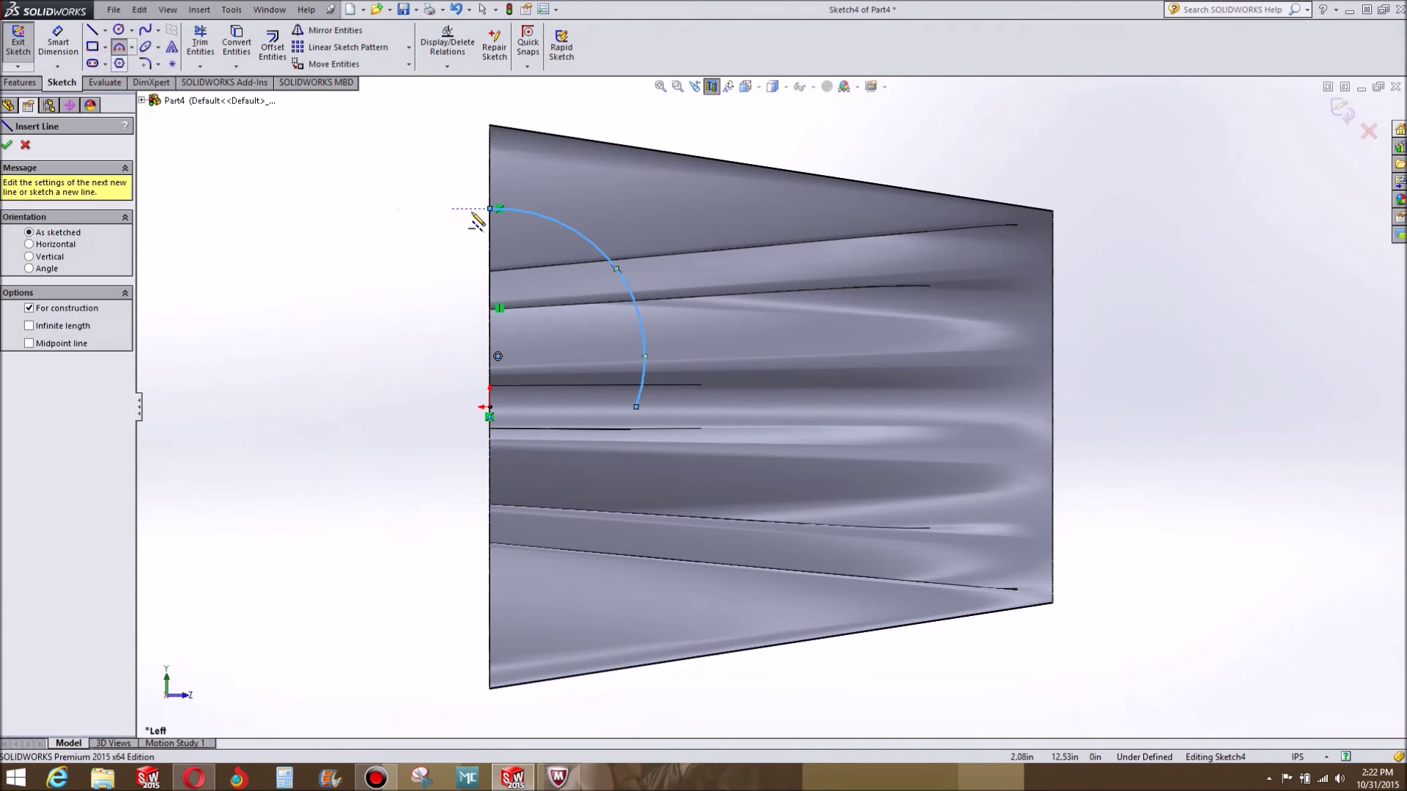
{"action": "left_click", "coordinate": [490, 209]}
{"action": "left_click", "coordinate": [425, 209]}
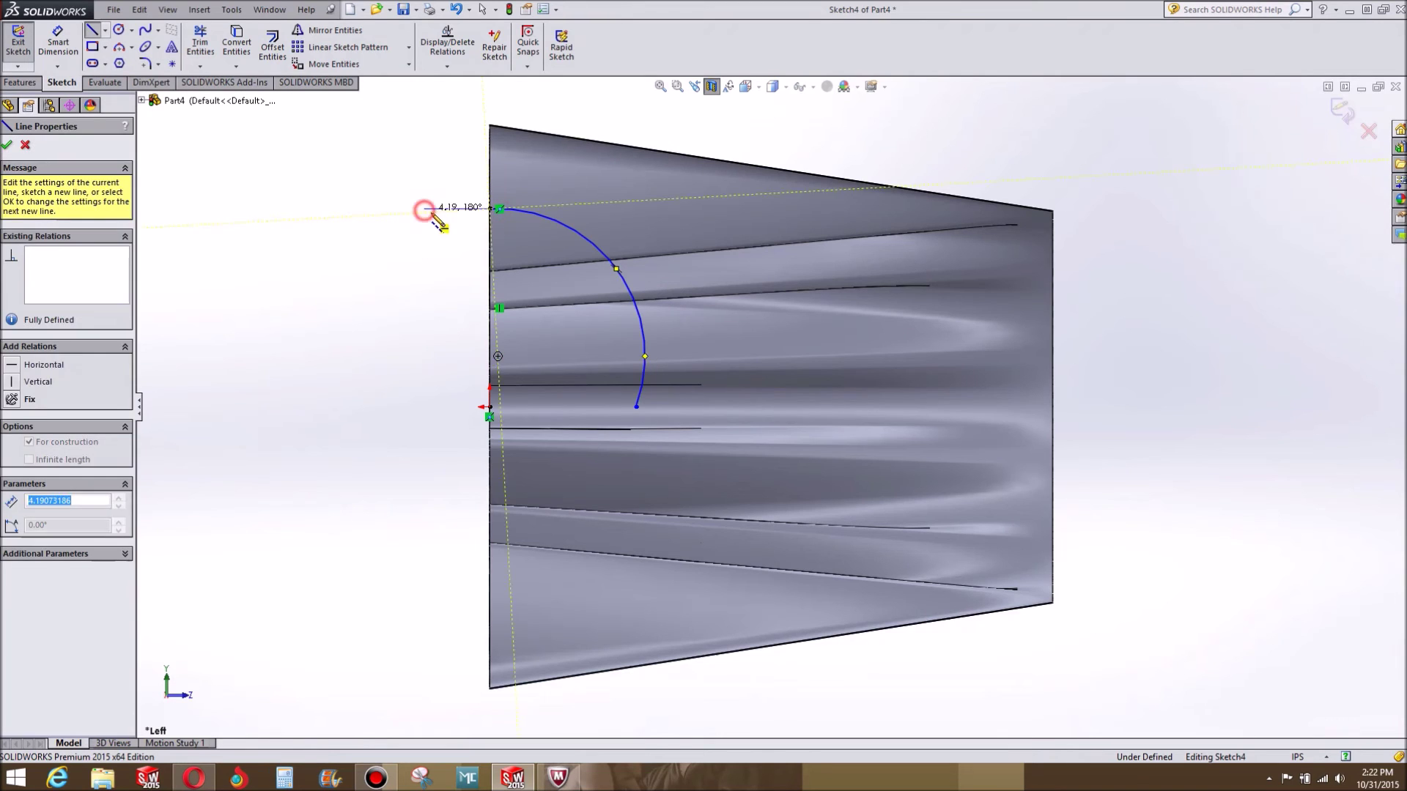
{"action": "key", "text": "Escape"}
{"action": "key", "text": "Escape"}
{"action": "left_click", "coordinate": [522, 213]}
{"action": "left_click", "coordinate": [458, 209], "text": "ctrl"}
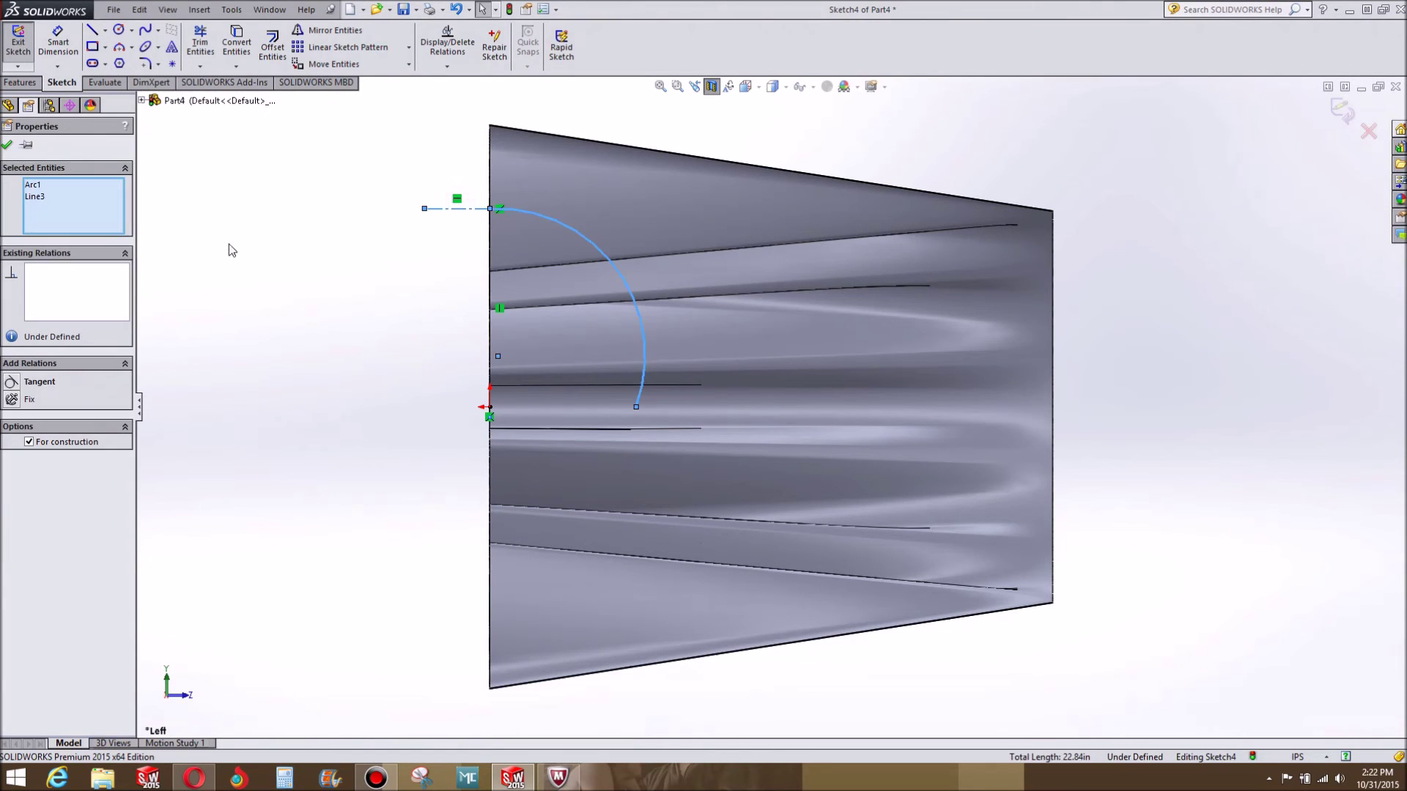
{"action": "left_click", "coordinate": [16, 383]}
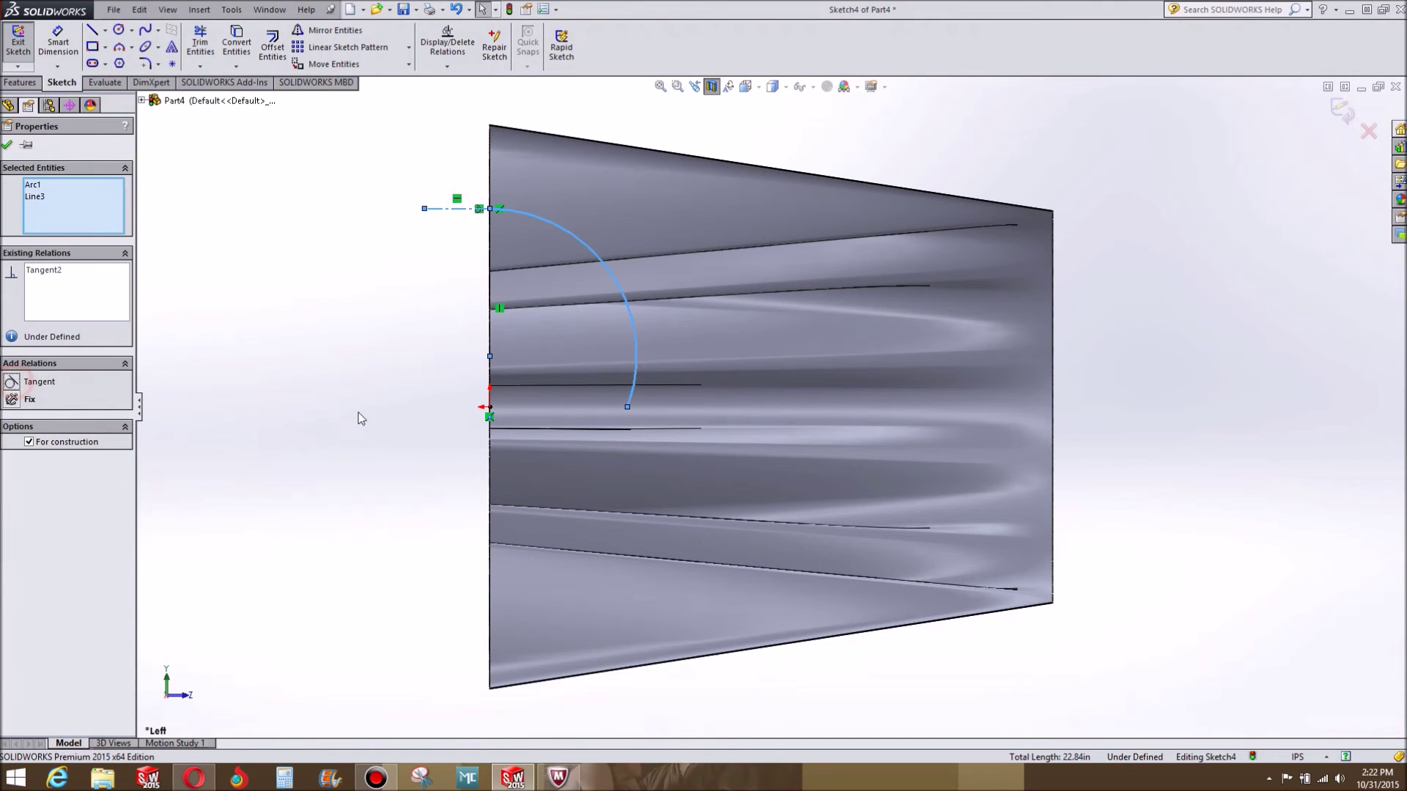
{"action": "left_click", "coordinate": [383, 381]}
Pull the arc's lower end farther into the shell and add a vertical centerline about 3.62 in long there, tangent to the arc.
{"action": "left_click_drag", "start_coordinate": [629, 406], "coordinate": [656, 401]}
{"action": "left_click", "coordinate": [105, 29]}
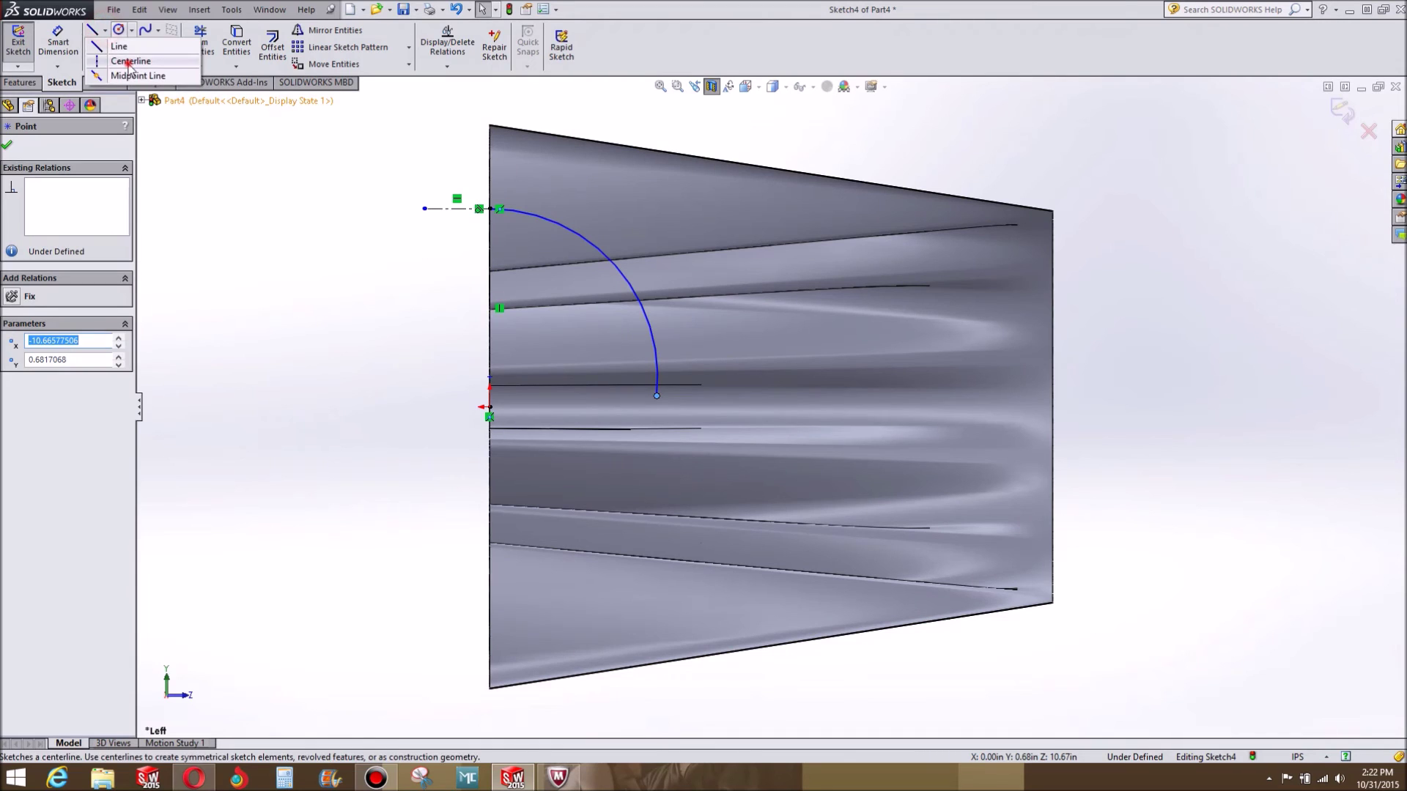
{"action": "left_click", "coordinate": [125, 58]}
{"action": "left_click", "coordinate": [656, 396]}
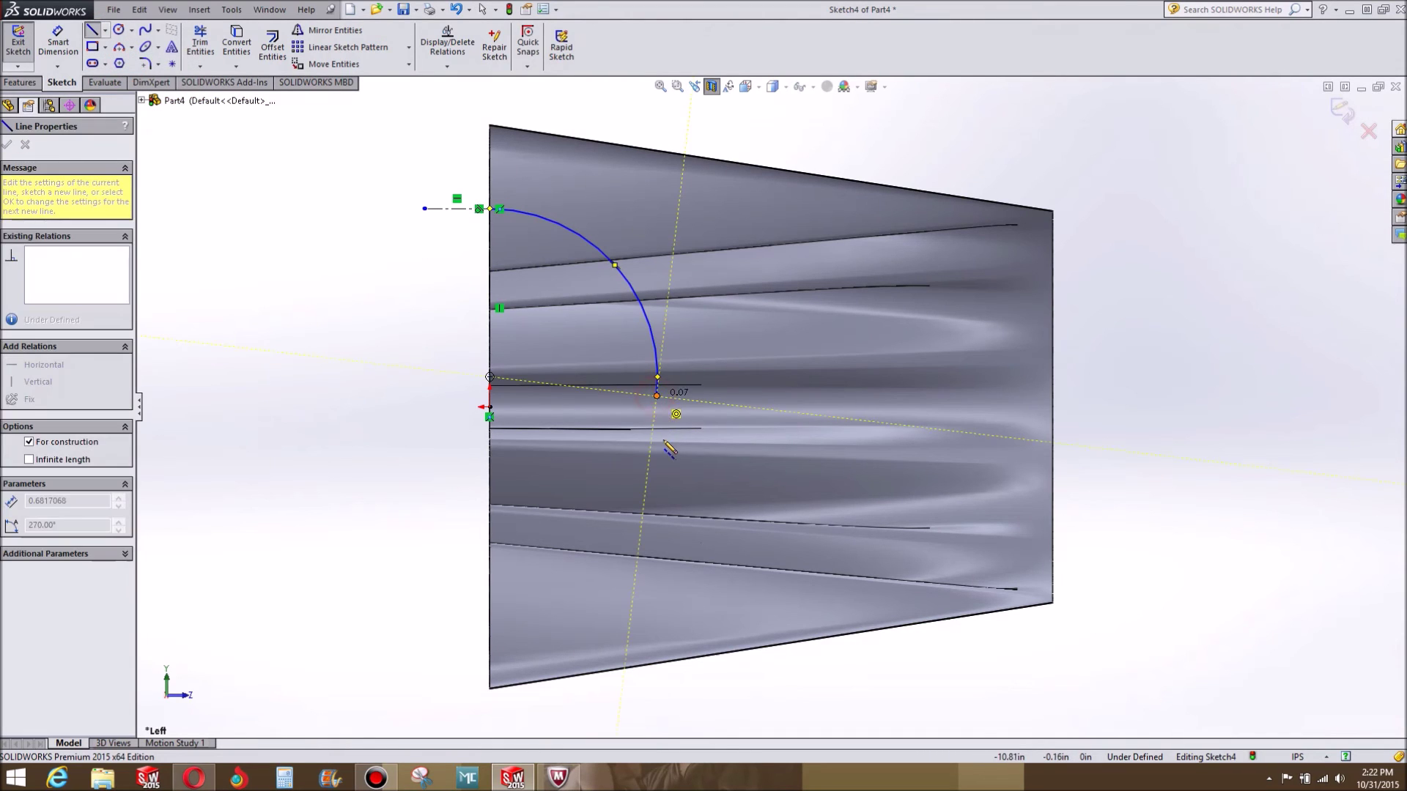
{"action": "left_click", "coordinate": [659, 452]}
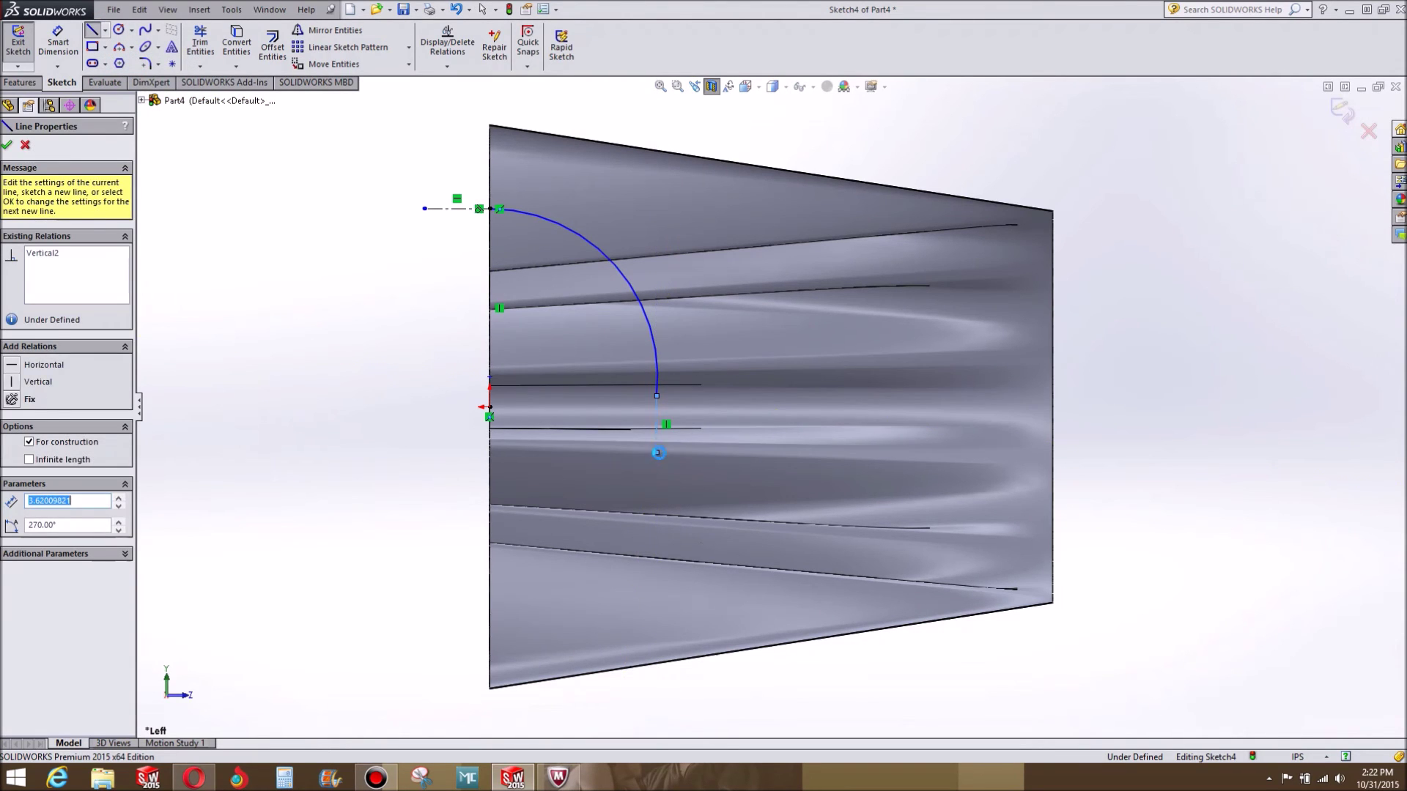
{"action": "key", "text": "Escape"}
{"action": "left_click", "coordinate": [657, 414]}
{"action": "left_click", "coordinate": [657, 387], "text": "ctrl"}
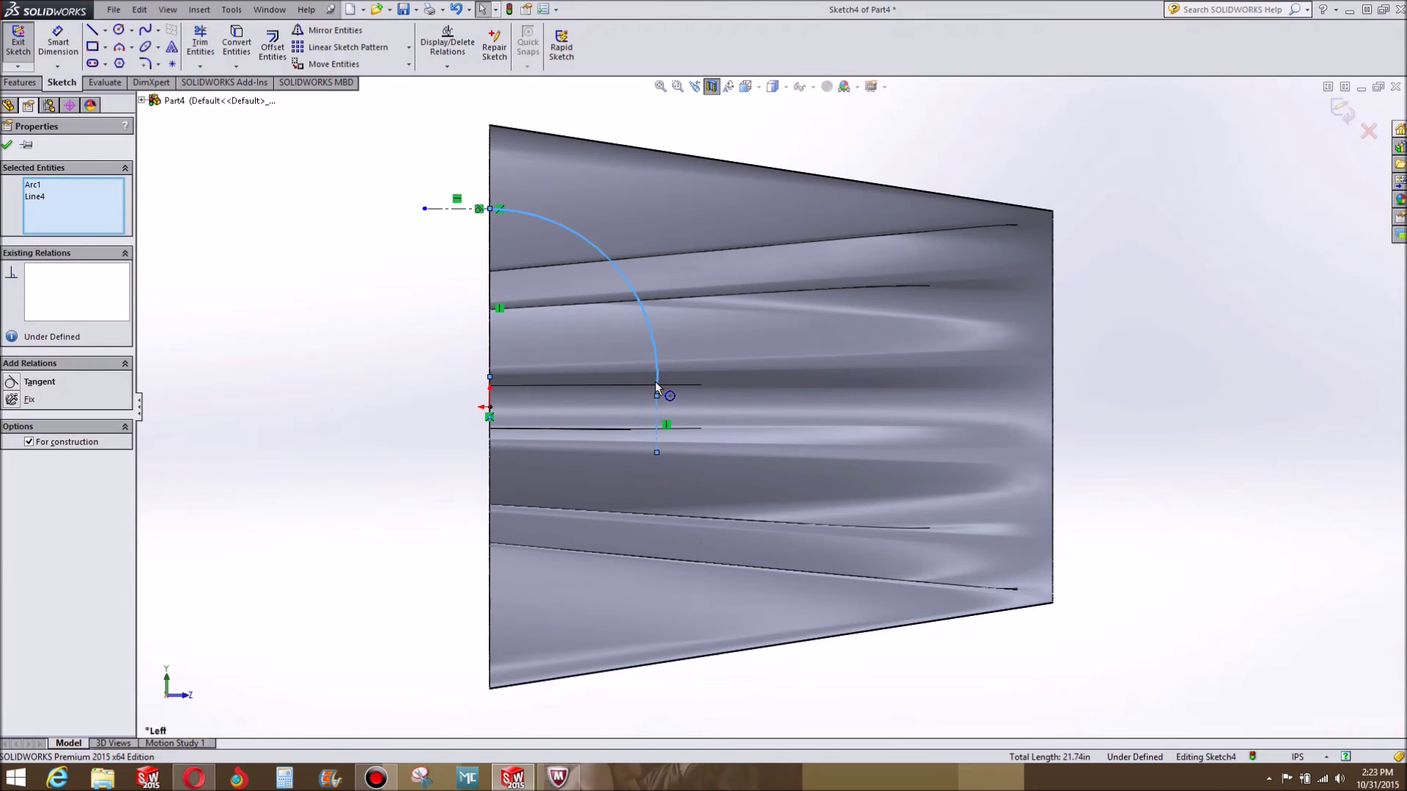
{"action": "left_click", "coordinate": [13, 384]}
{"action": "left_click", "coordinate": [271, 324]}
Draw a solid line about 10.91 in long from the arc's lower end to the origin and make it horizontal.
{"action": "left_click", "coordinate": [93, 32]}
{"action": "left_click", "coordinate": [658, 377]}
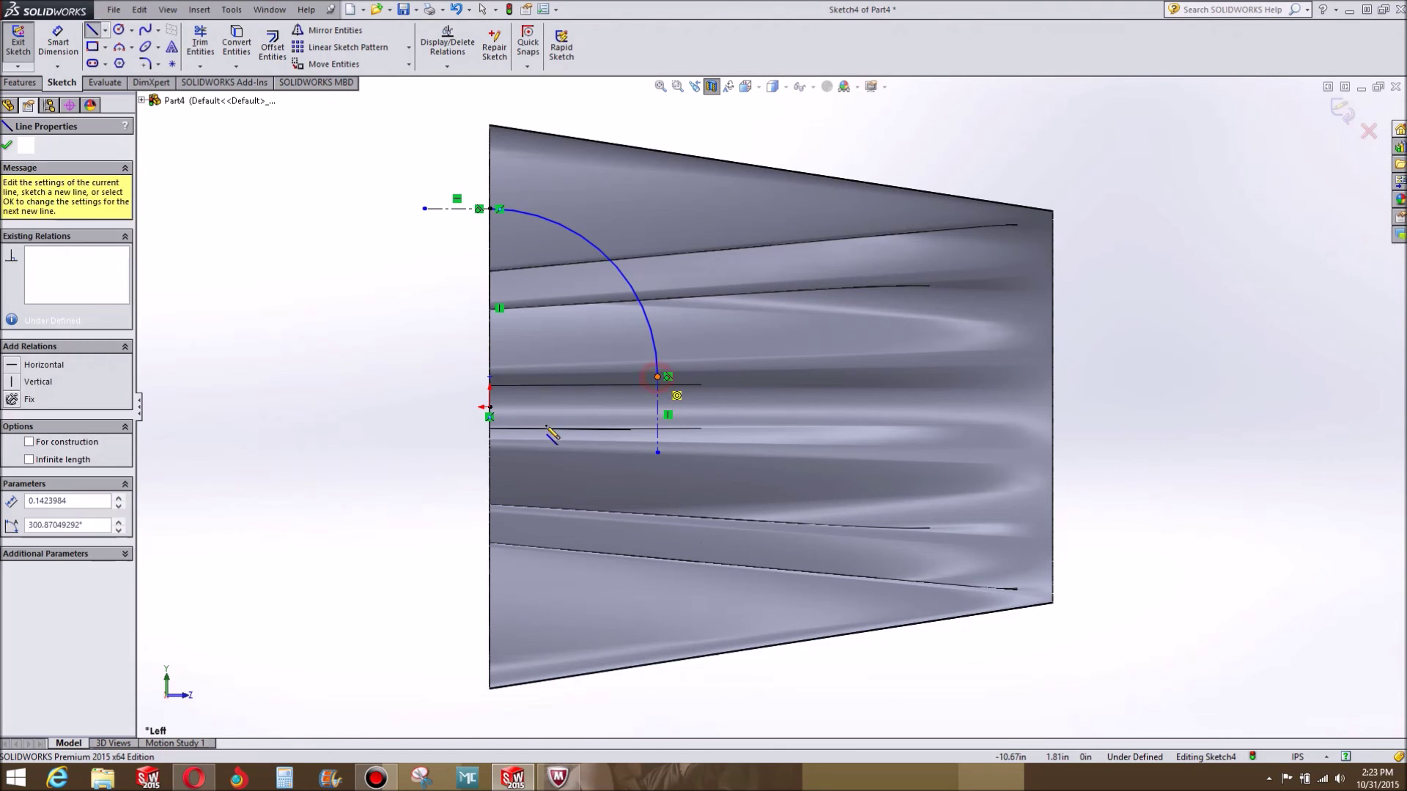
{"action": "left_click", "coordinate": [490, 407]}
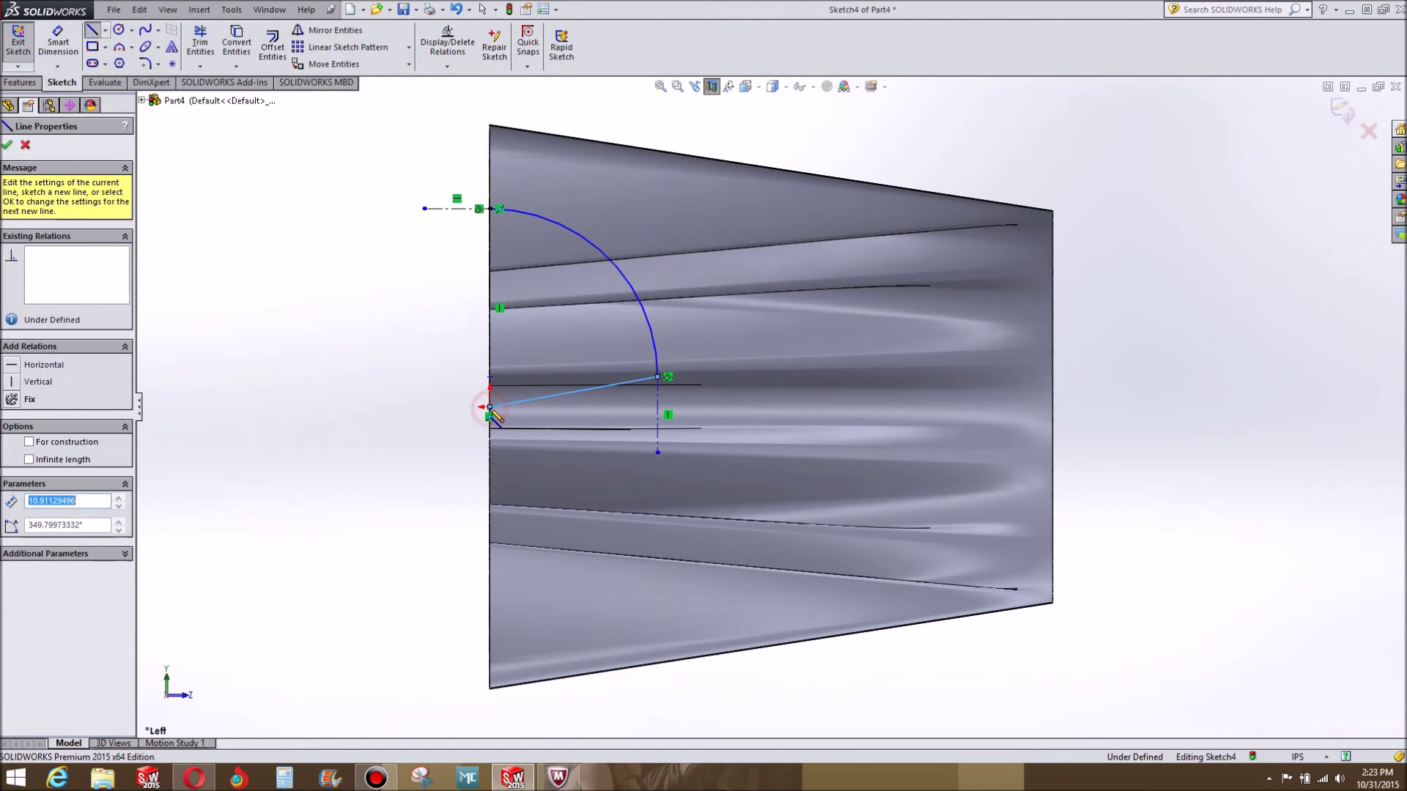
{"action": "key", "text": "Escape"}
{"action": "left_click", "coordinate": [555, 396]}
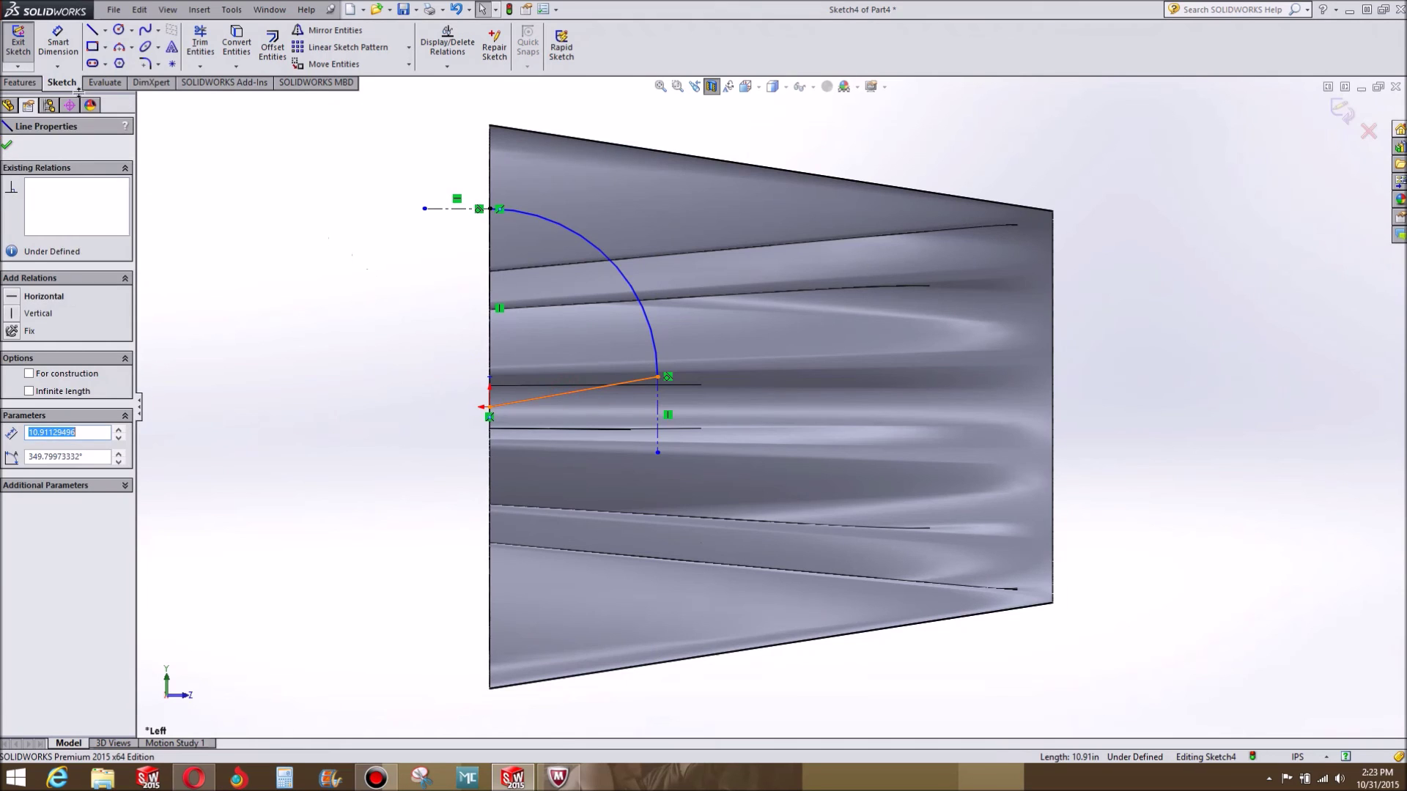
{"action": "left_click", "coordinate": [16, 297]}
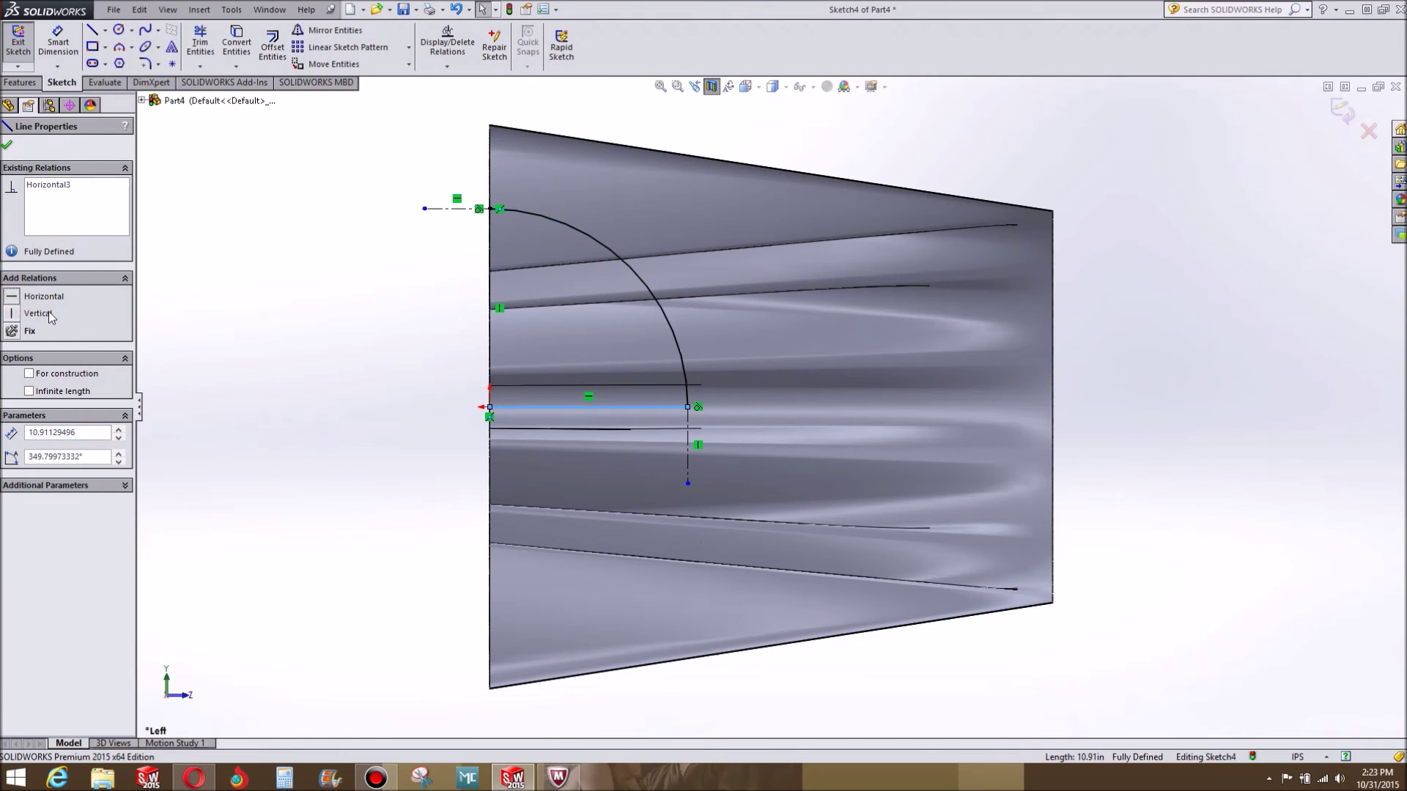
Convert the vertical centerline above the origin from construction geometry to a solid line so it closes the quarter-round profile.
{"action": "left_click", "coordinate": [398, 323]}
{"action": "middle_click_drag", "start_coordinate": [398, 322], "coordinate": [425, 322]}
{"action": "left_click", "coordinate": [516, 315]}
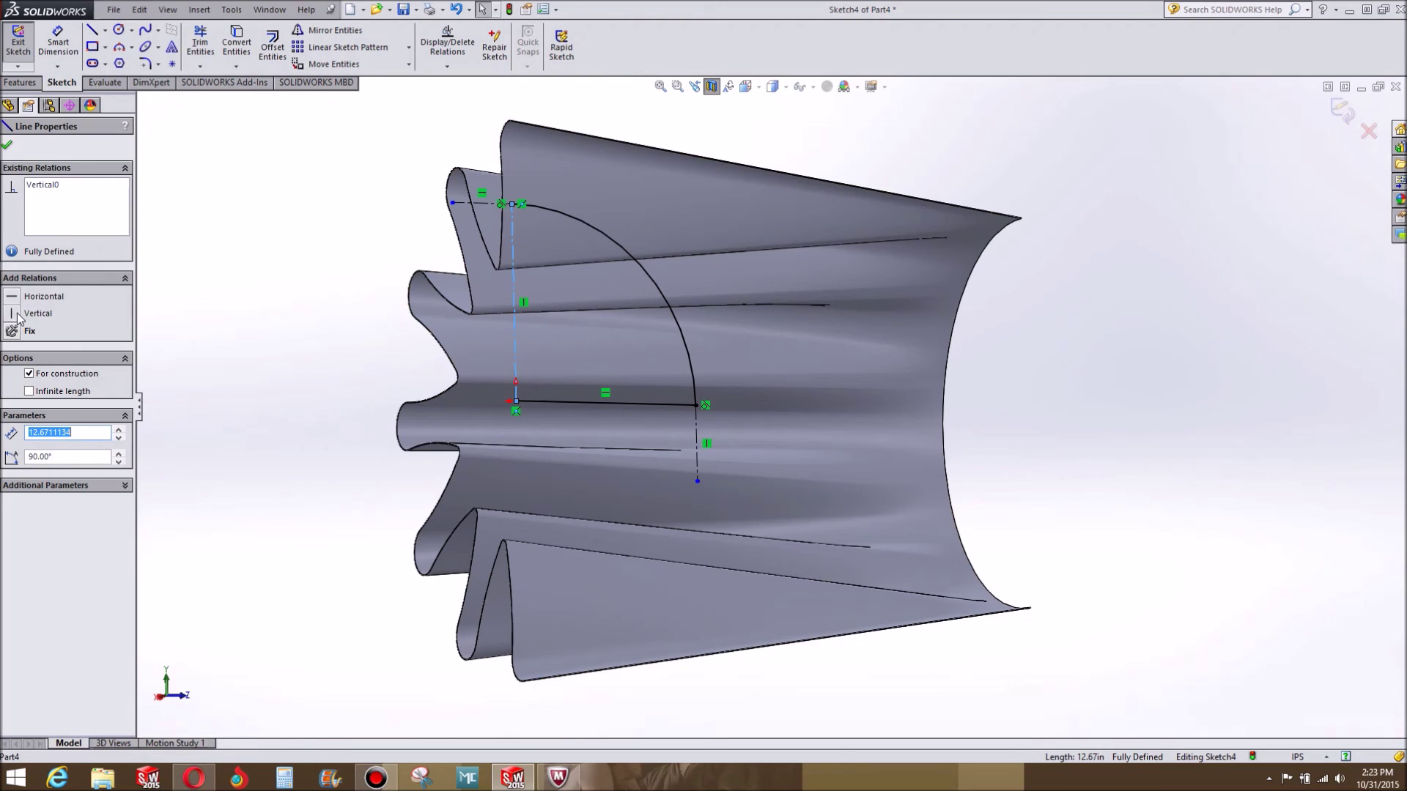
{"action": "left_click", "coordinate": [29, 374]}
{"action": "left_click", "coordinate": [214, 377]}
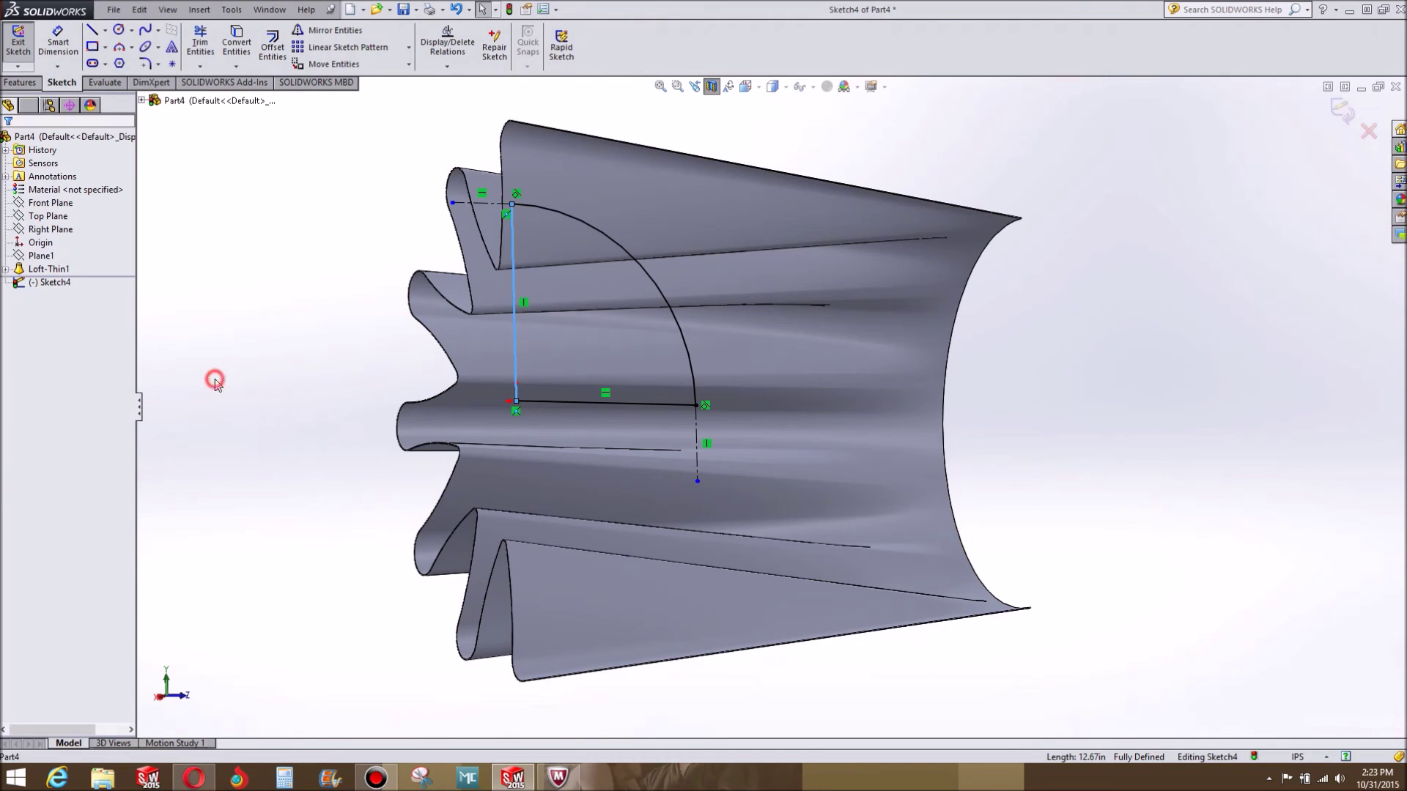
Cut the shell with a 360° blind Revolved Cut of the quarter-round profile about its horizontal line.
{"action": "mouse_move", "coordinate": [332, 377]}
{"action": "middle_mouse_down"}
{"action": "mouse_move", "coordinate": [242, 490]}
{"action": "mouse_move", "coordinate": [331, 456]}
{"action": "mouse_move", "coordinate": [305, 443]}
{"action": "mouse_move", "coordinate": [371, 621]}
{"action": "mouse_move", "coordinate": [283, 433]}
{"action": "mouse_move", "coordinate": [242, 604]}
{"action": "mouse_move", "coordinate": [301, 377]}
{"action": "mouse_move", "coordinate": [342, 318]}
{"action": "mouse_move", "coordinate": [323, 411]}
{"action": "mouse_move", "coordinate": [305, 402]}
{"action": "middle_mouse_up"}
{"action": "key", "text": "ctrl+8"}
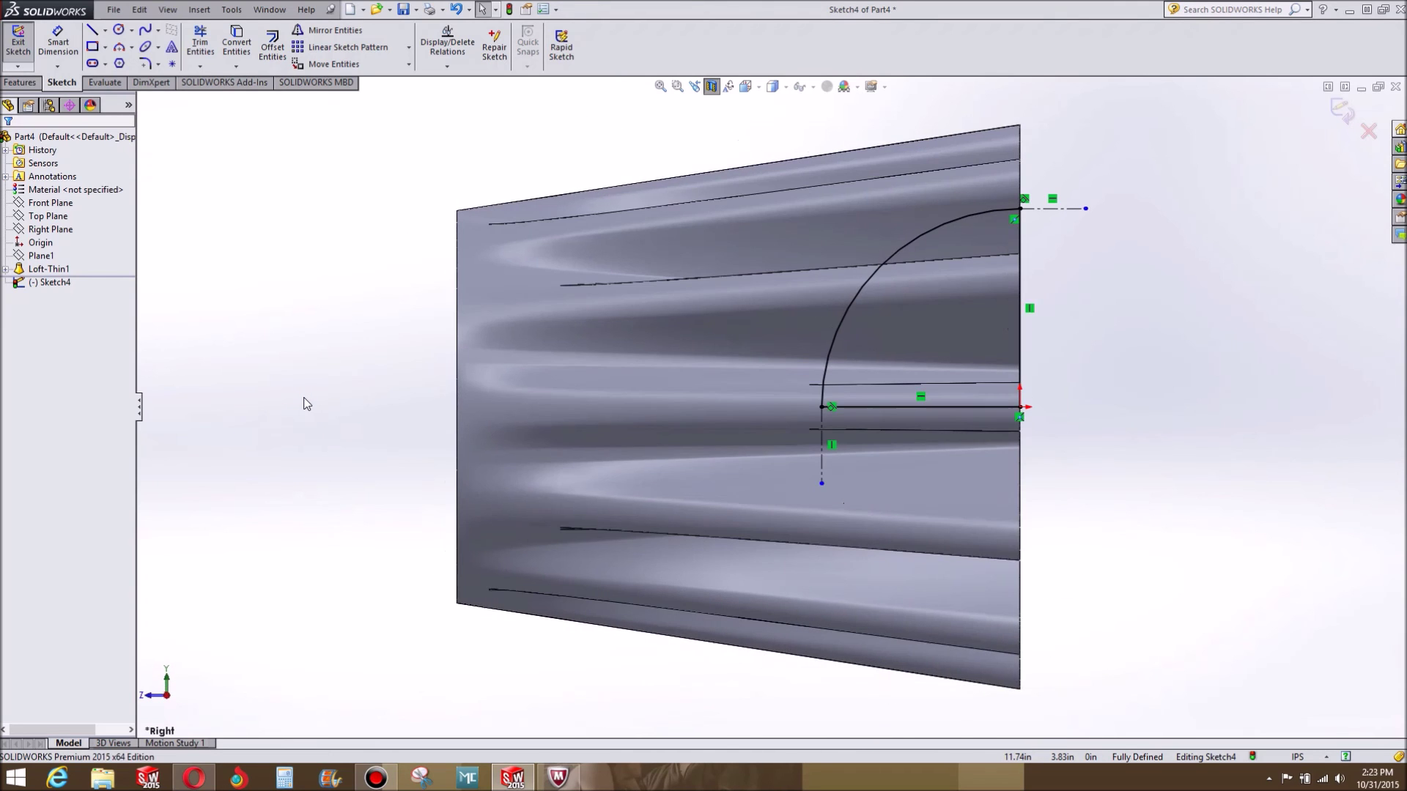
{"action": "key", "text": "ctrl+8"}
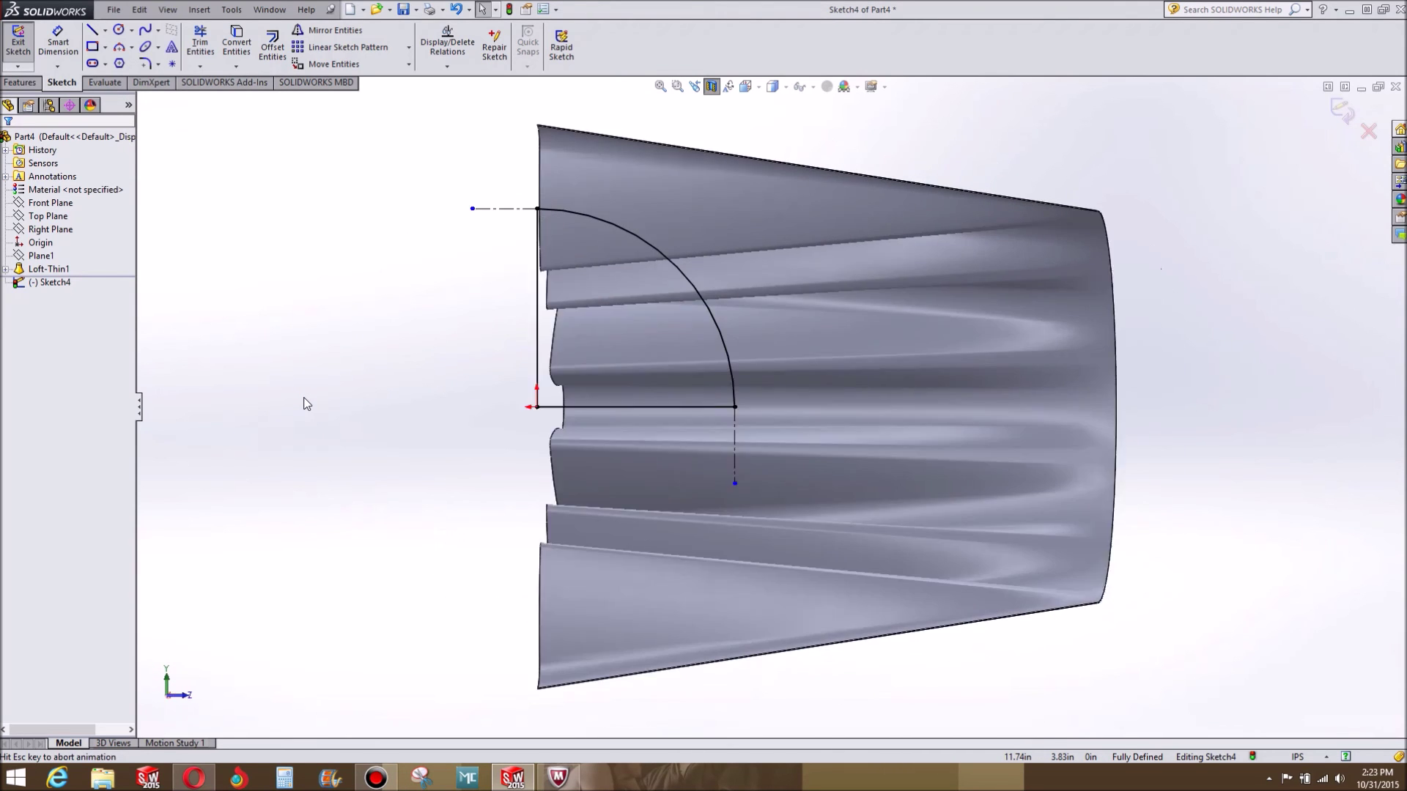
{"action": "left_click", "coordinate": [16, 83]}
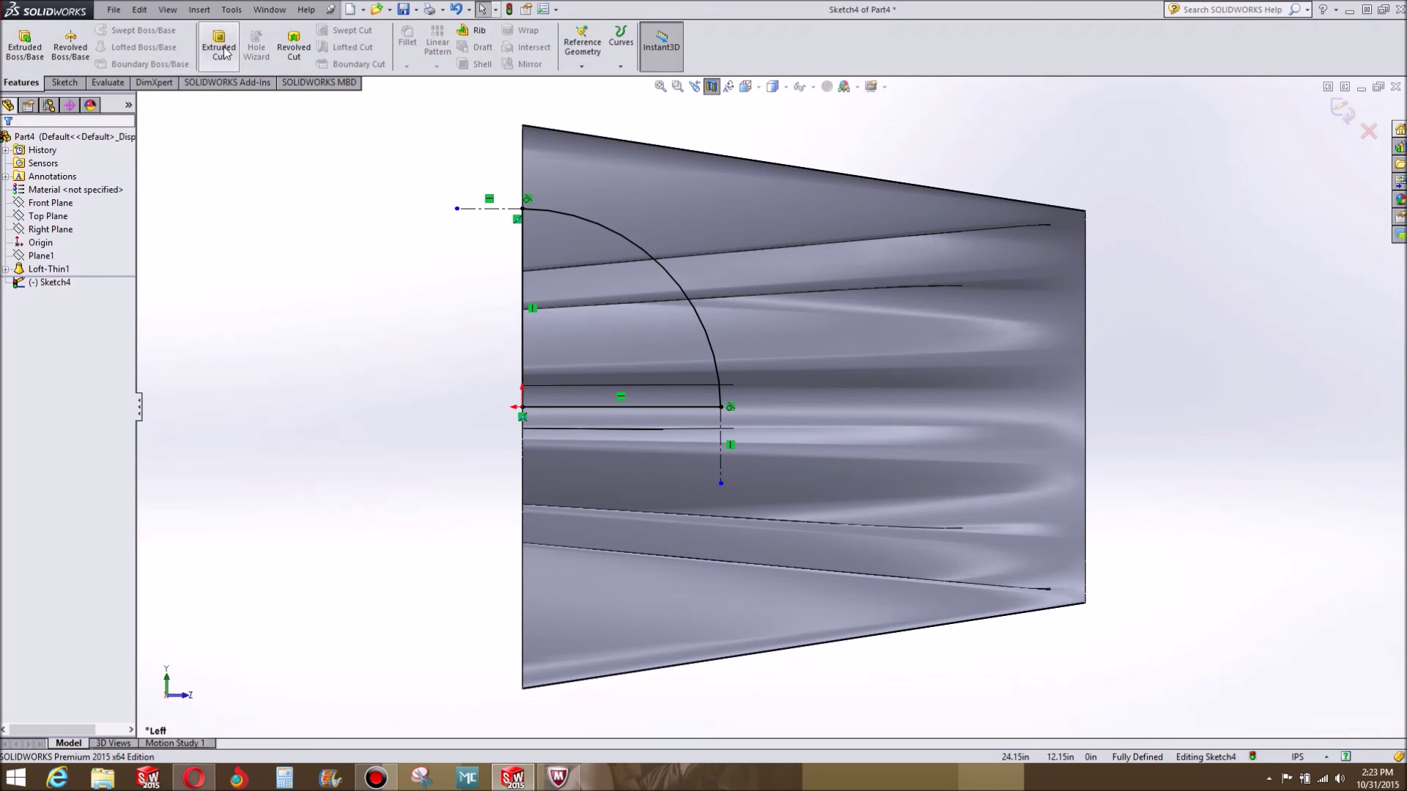
{"action": "left_click", "coordinate": [294, 49]}
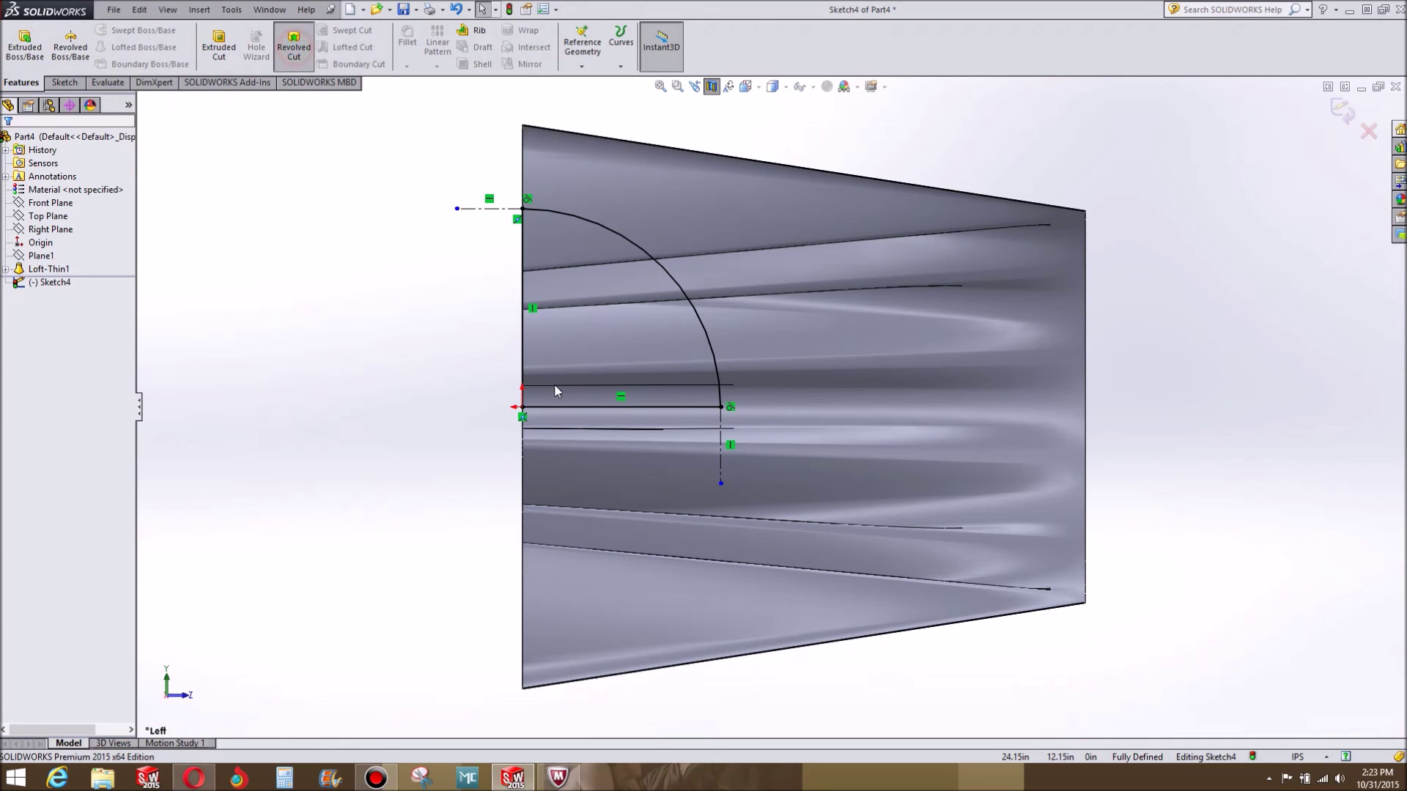
{"action": "left_click", "coordinate": [606, 407]}
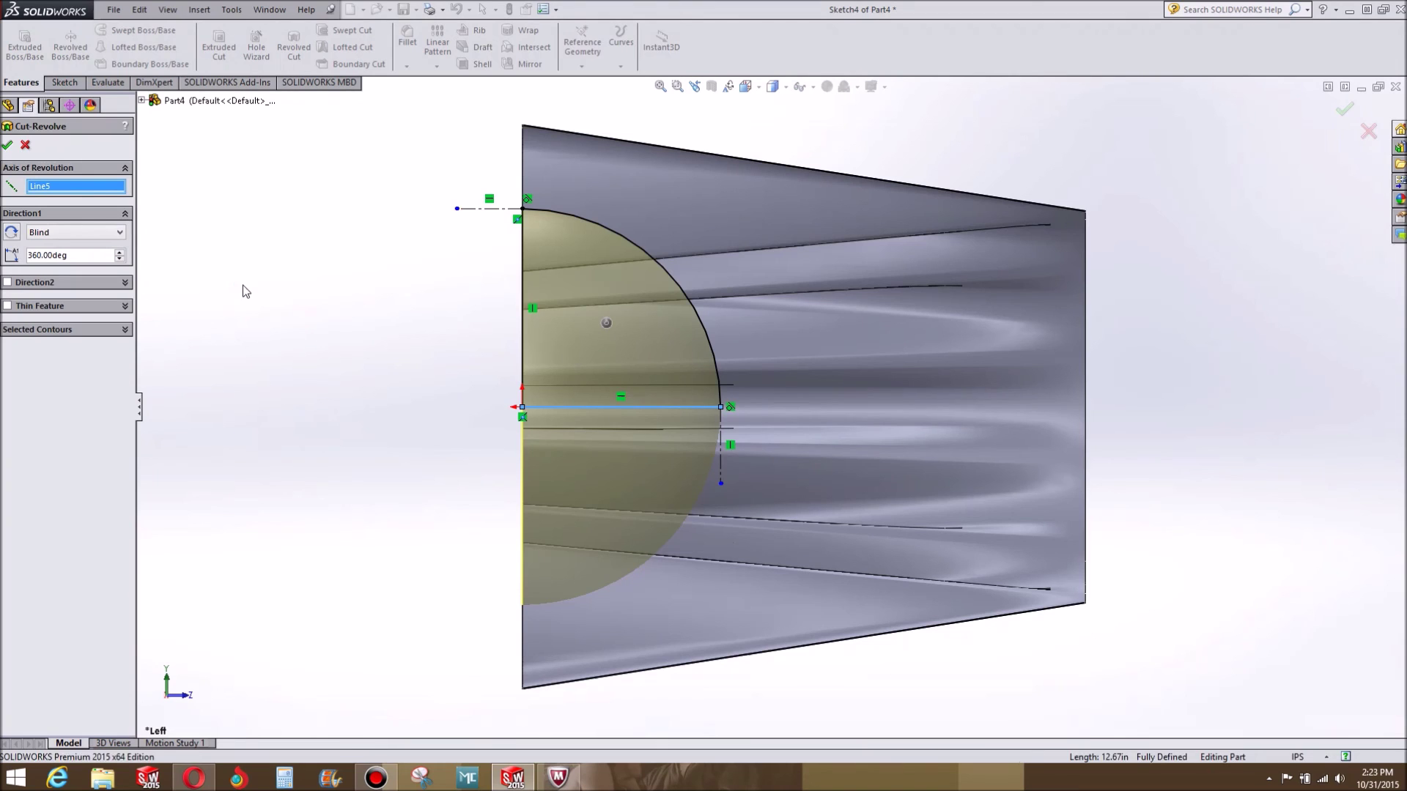
{"action": "key", "text": "Return"}
Turn off the section view and examine the whole cut shell from several angles.
{"action": "middle_click_drag", "start_coordinate": [306, 343], "coordinate": [146, 221]}
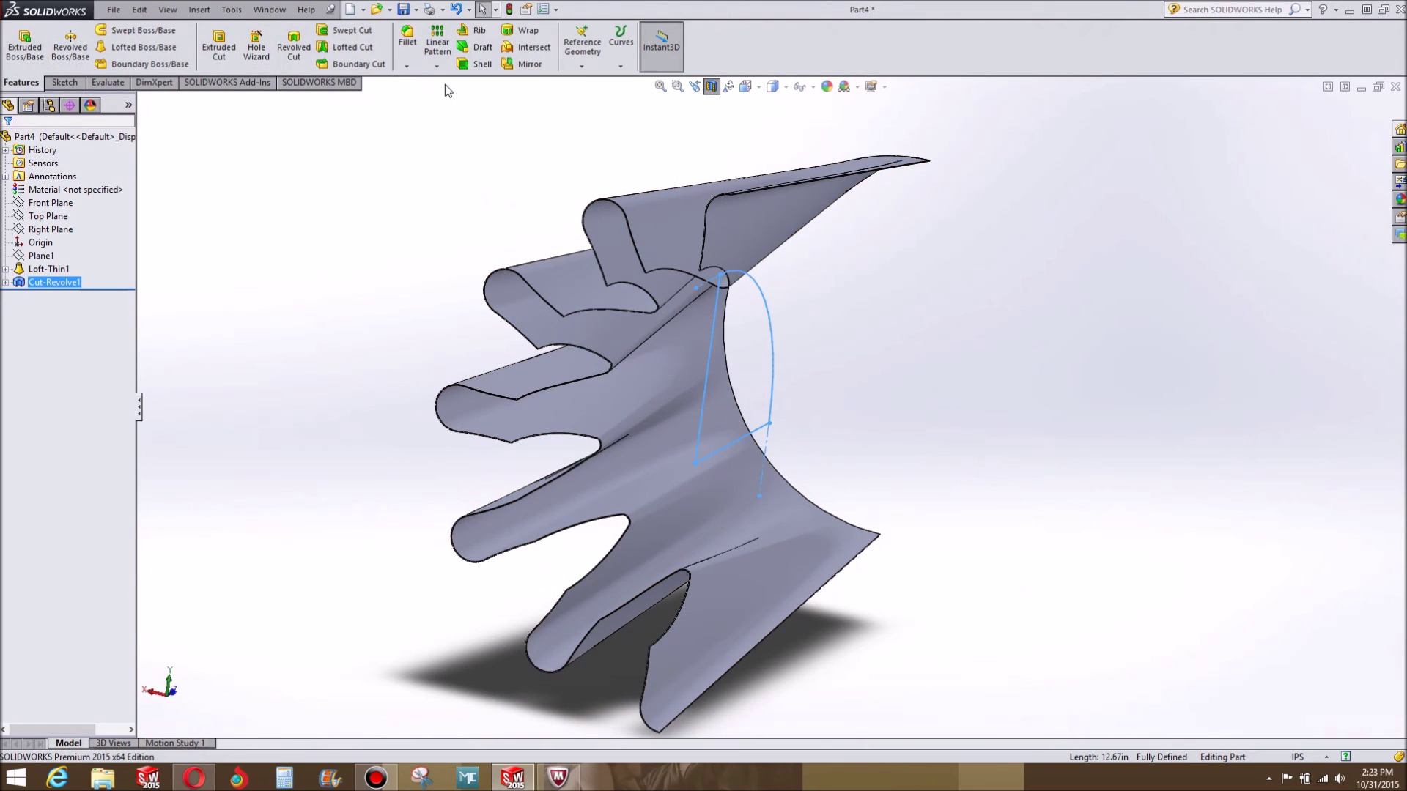
{"action": "left_click", "coordinate": [395, 263]}
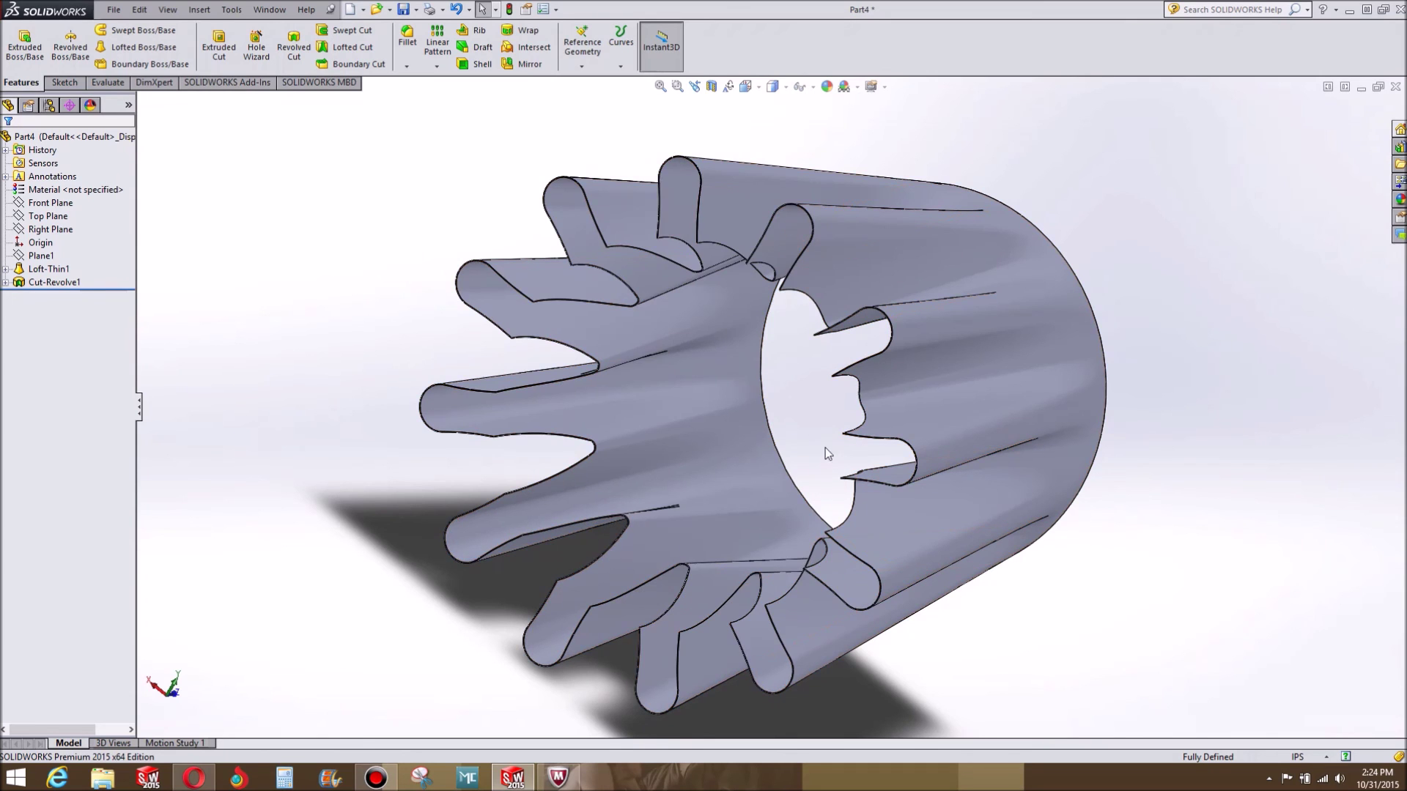
{"action": "middle_click_drag", "start_coordinate": [842, 298], "coordinate": [462, 277]}
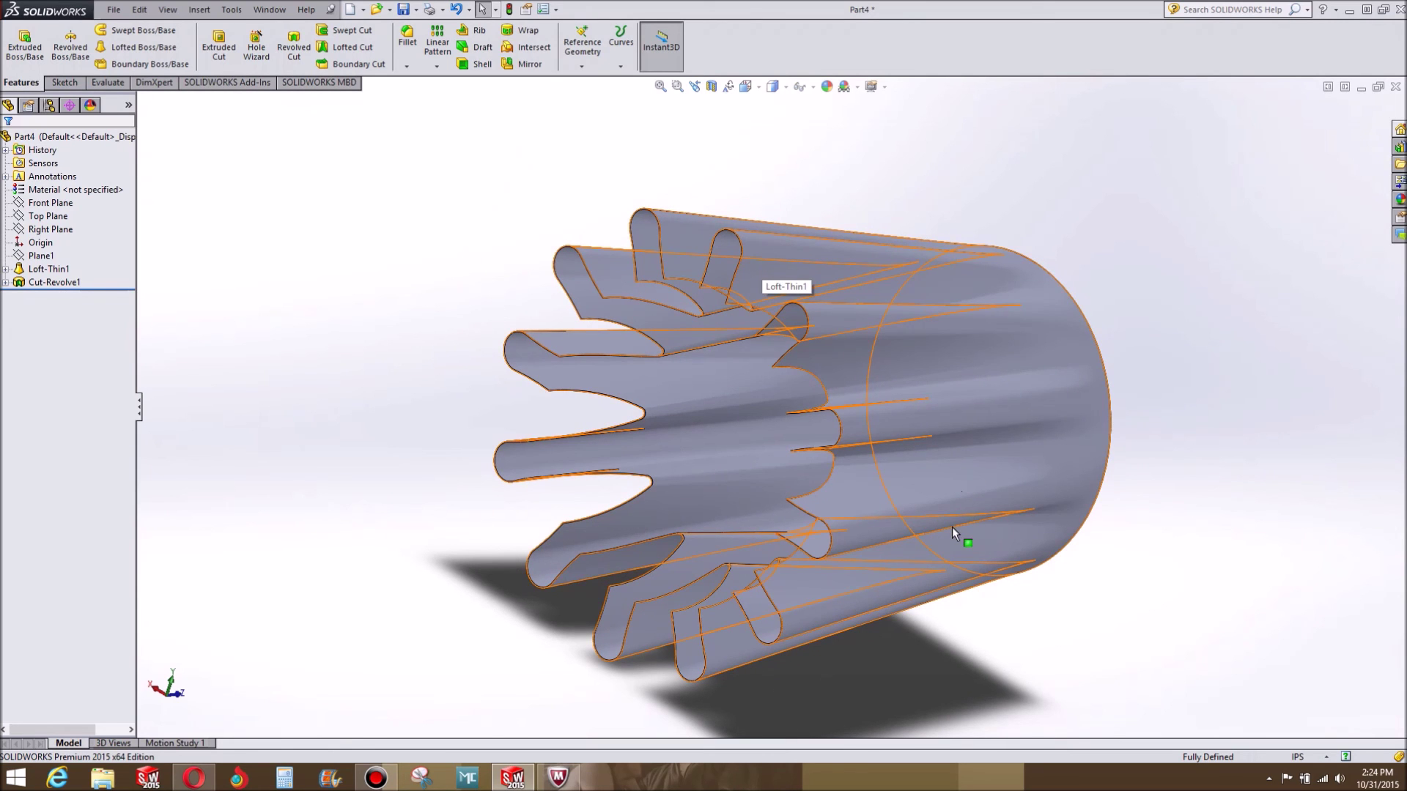
{"action": "middle_click_drag", "start_coordinate": [477, 496], "coordinate": [393, 369]}
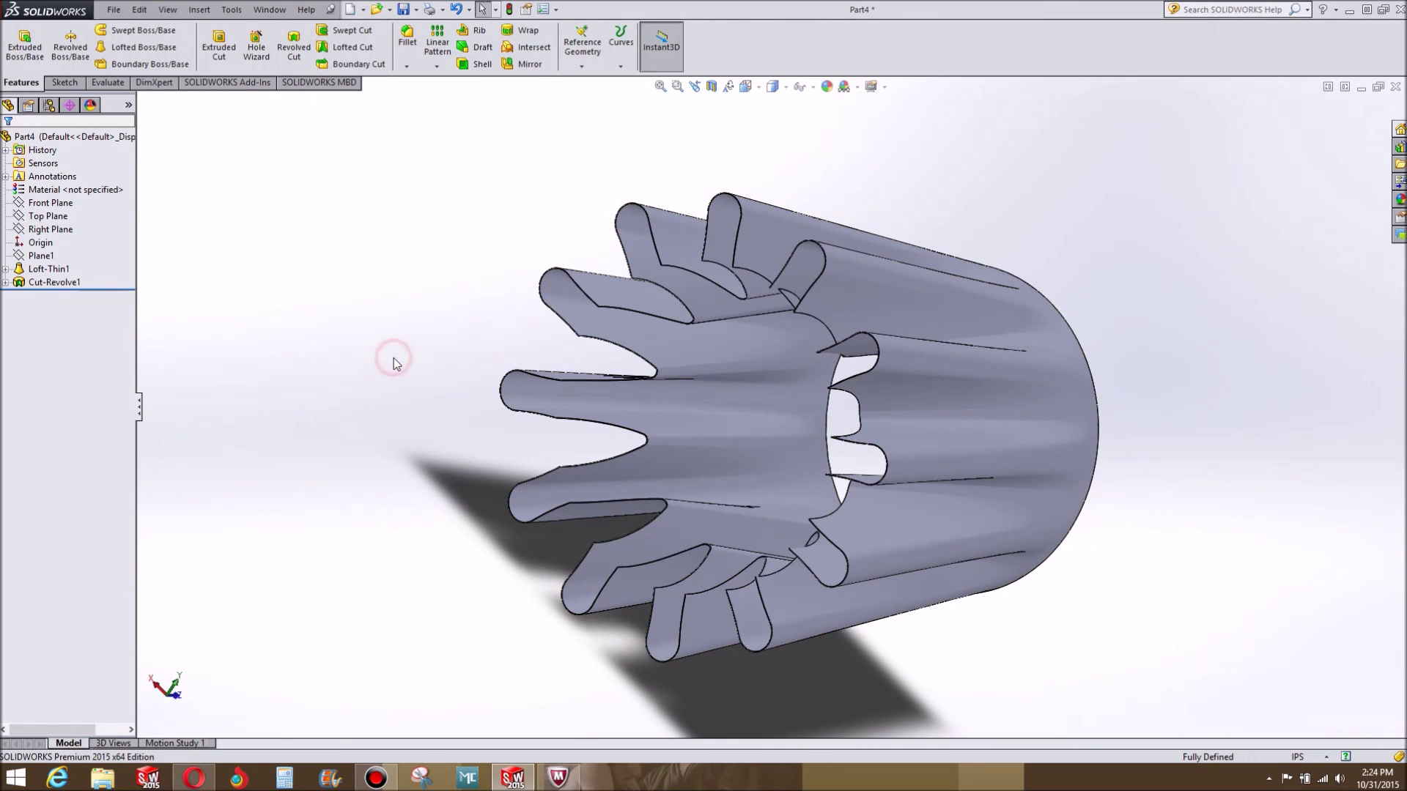
{"action": "middle_click_drag", "start_coordinate": [1243, 322], "coordinate": [975, 395]}
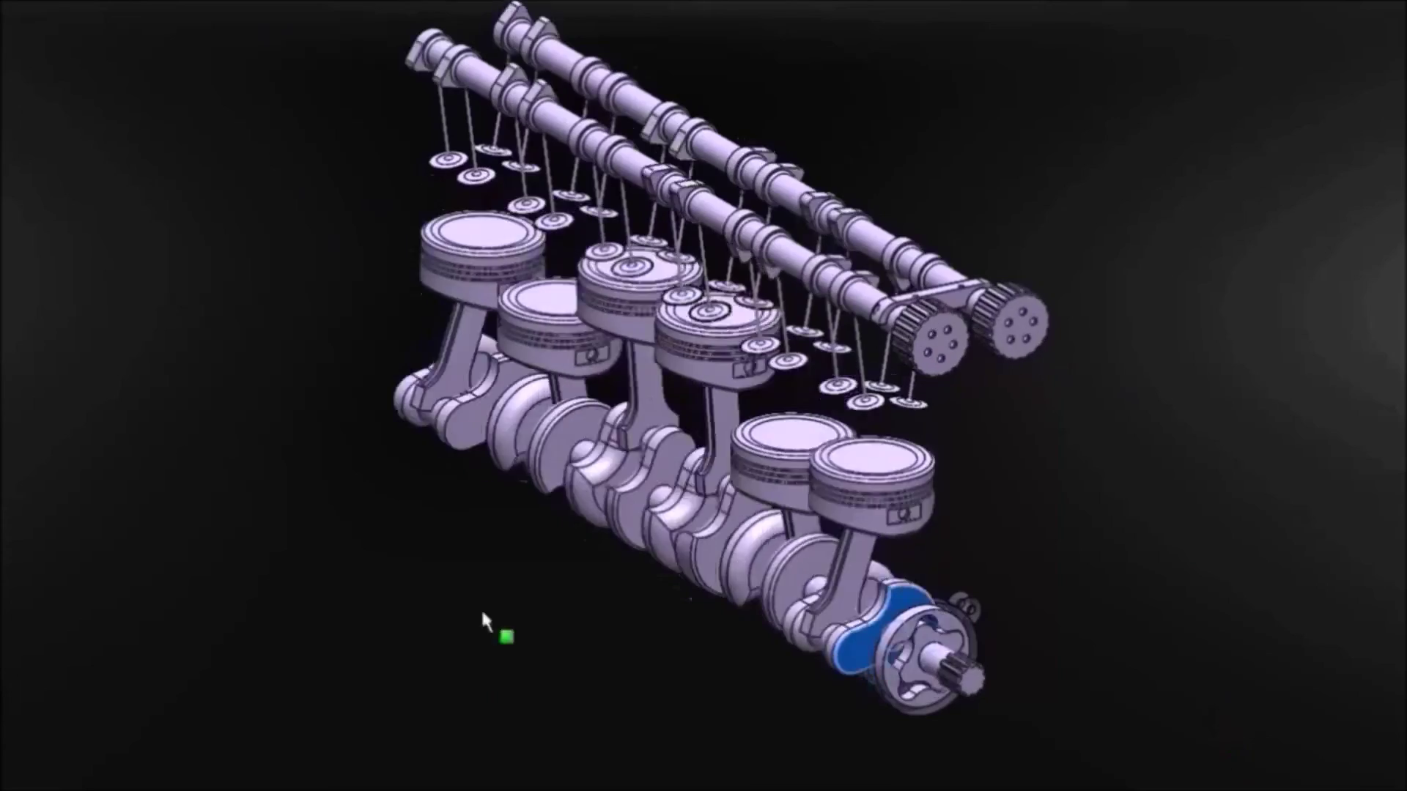